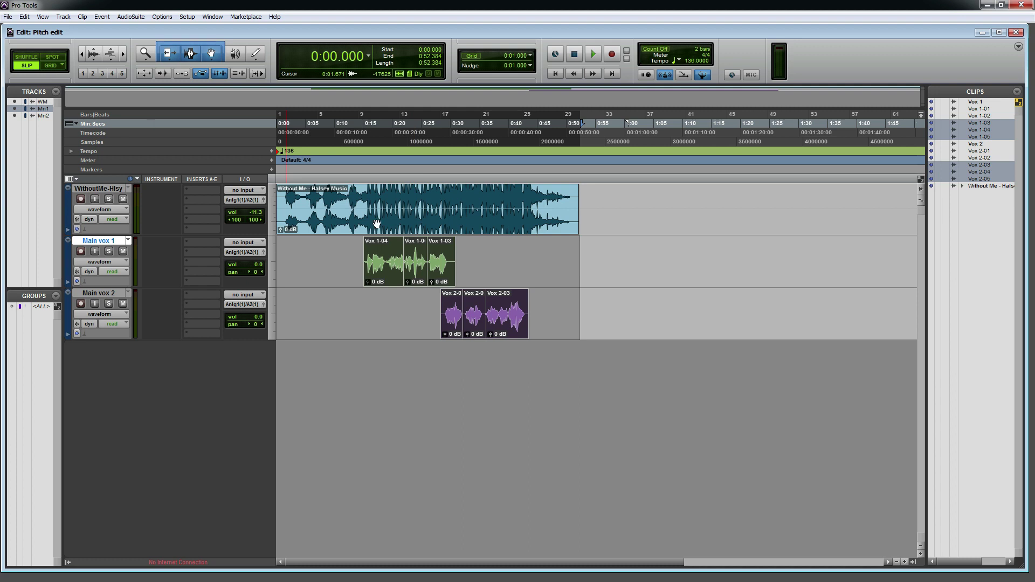
- Select the full song length across both main vocal tracks and consolidate each track's pieces into a single clip
{"action": "left_click_drag", "start_coordinate": [579, 246], "coordinate": [259, 303]}
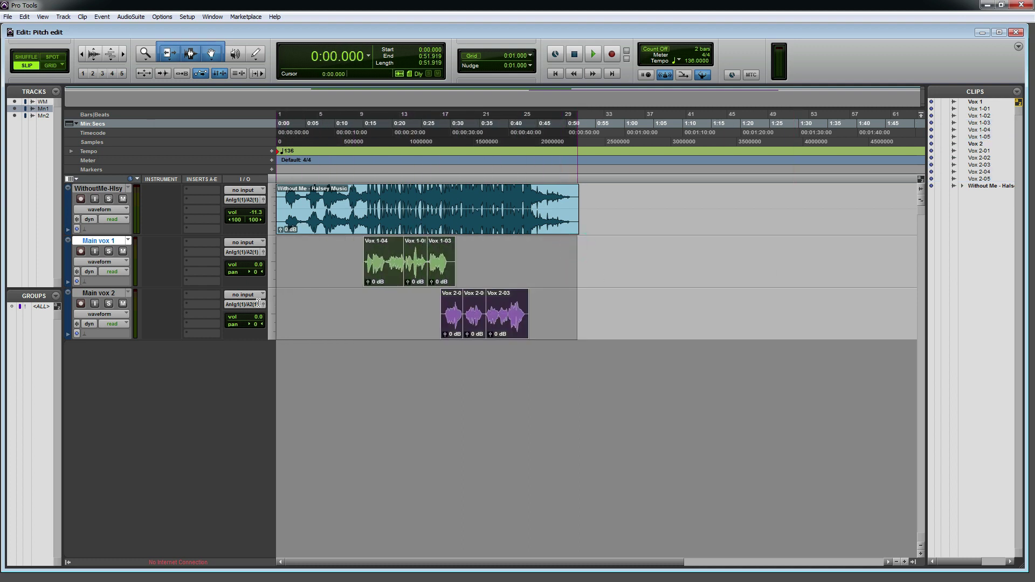
{"action": "left_click", "coordinate": [7, 17]}
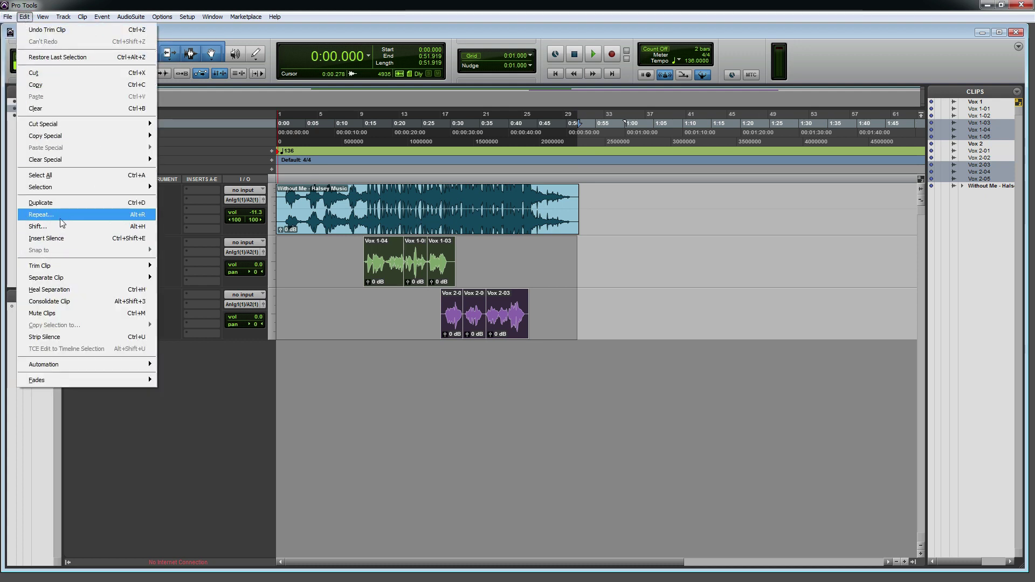
{"action": "left_click", "coordinate": [76, 306]}
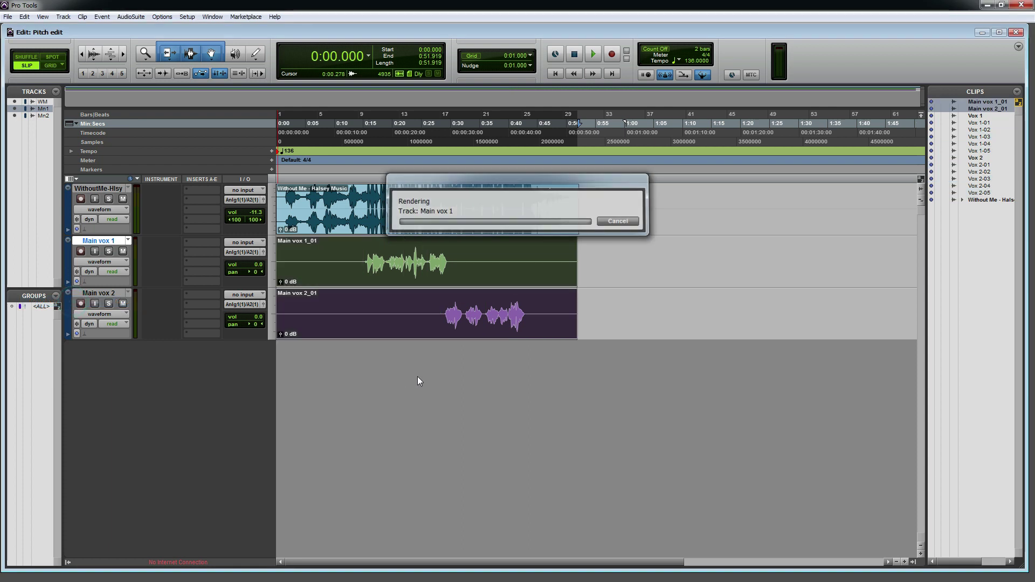
{"action": "left_click", "coordinate": [597, 284]}
{"action": "left_click", "coordinate": [543, 273]}
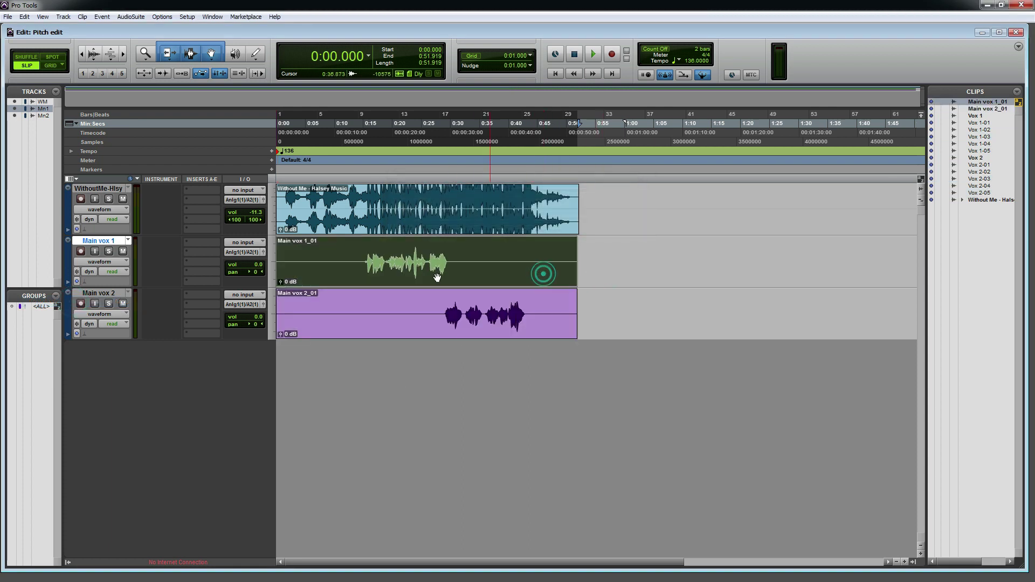
{"action": "left_click", "coordinate": [331, 324]}
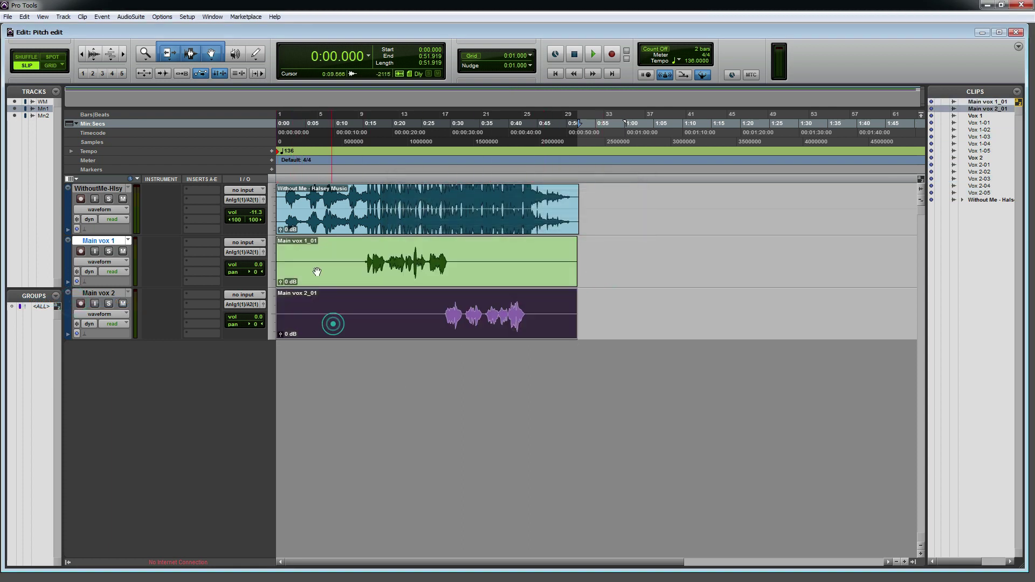
{"action": "left_click", "coordinate": [317, 272]}
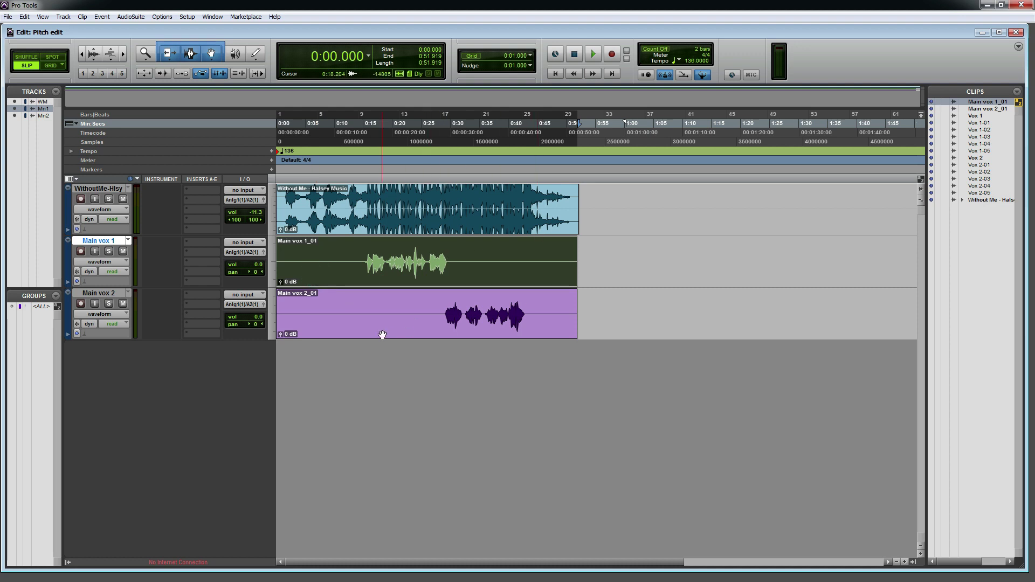
{"action": "left_click", "coordinate": [419, 321]}
- Rename the consolidated clip on the Main vox 1 track and its disk file as Main A
{"action": "double_click", "coordinate": [357, 275]}
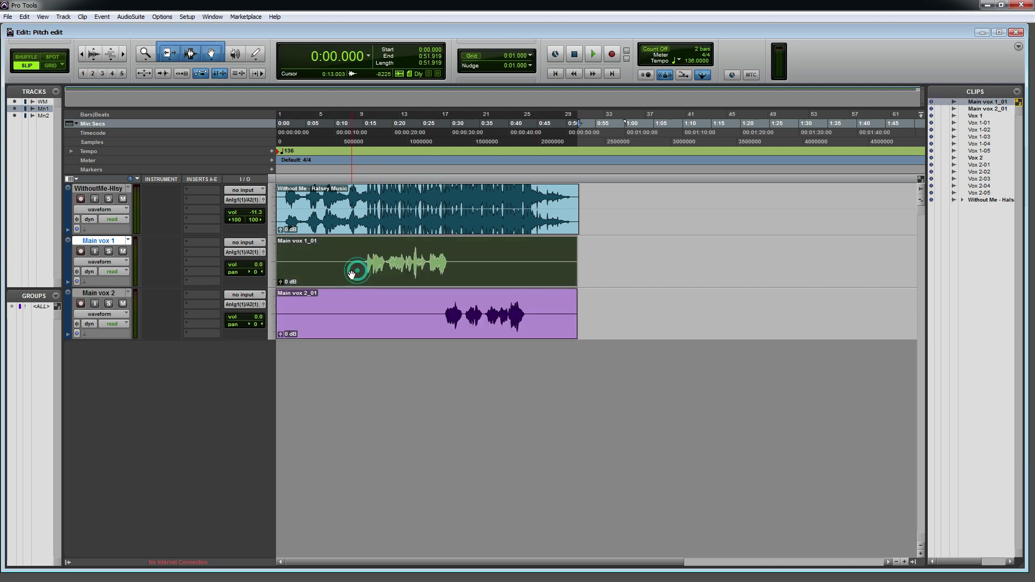
{"action": "left_click", "coordinate": [491, 195]}
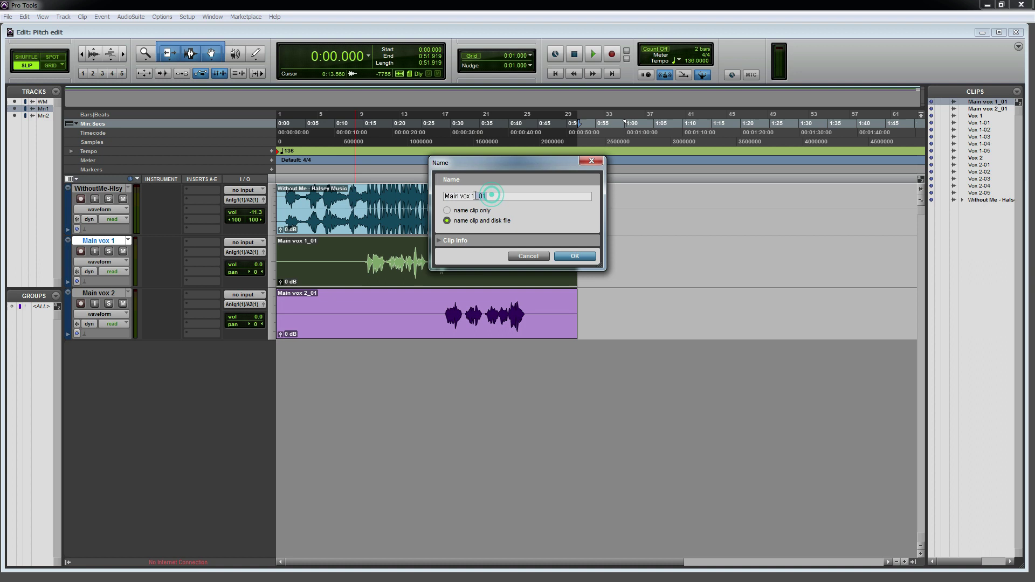
{"action": "key", "text": "BackSpace"}
{"action": "key", "text": "Return"}
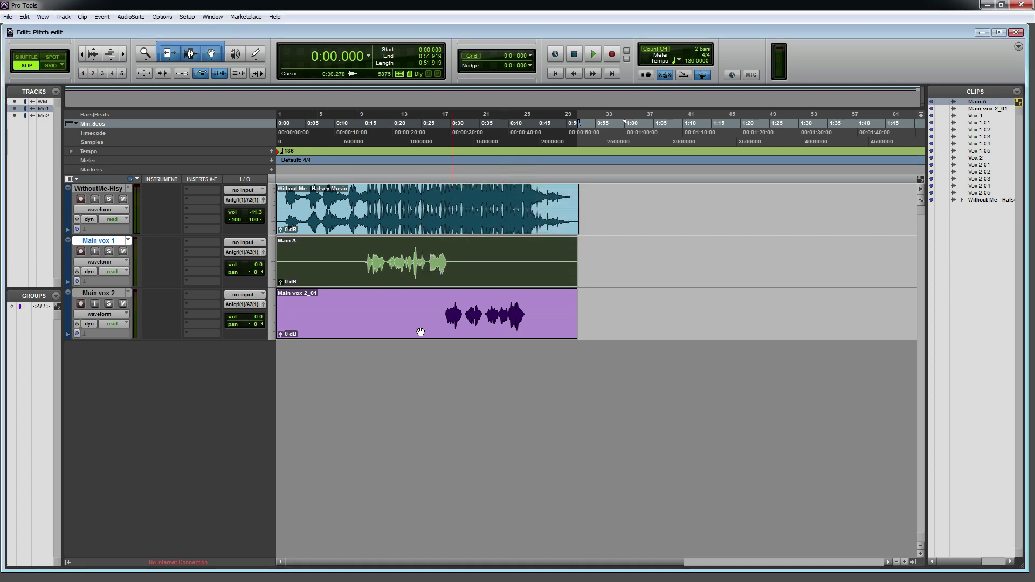
- Rename the consolidated clip on the Main vox 2 track and its disk file as Main B
{"action": "double_click", "coordinate": [351, 318]}
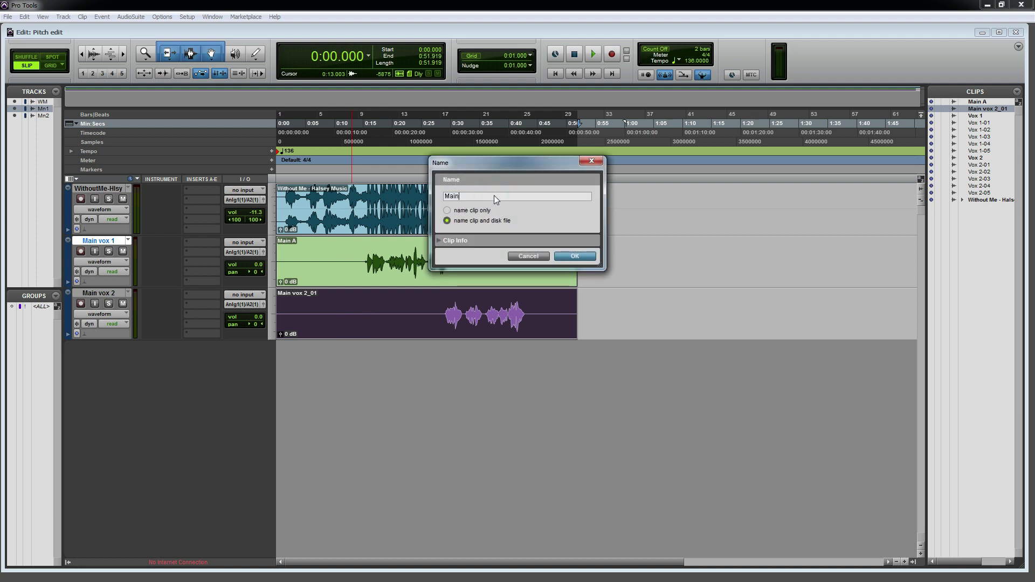
{"action": "type", "text": "B\\"}
{"action": "key", "text": "Return"}
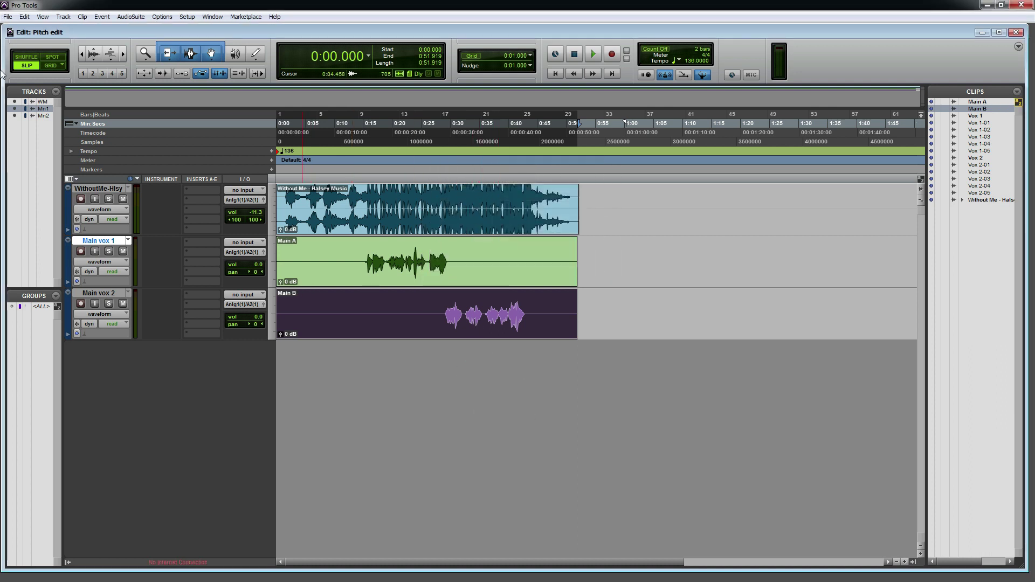
- Solo the Without Me music track and open the disk bounce settings for its selected clip
{"action": "left_click", "coordinate": [596, 279]}
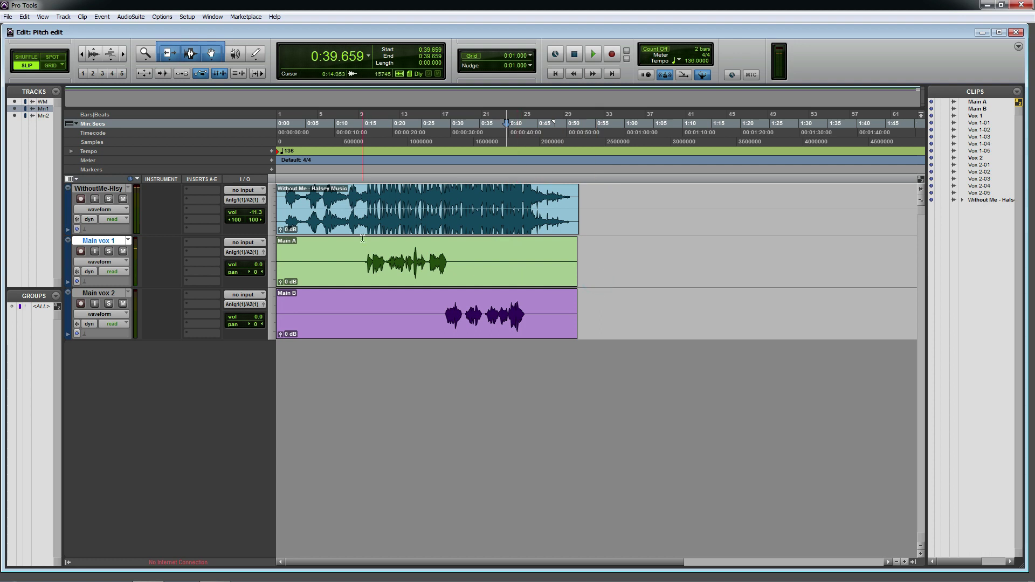
{"action": "left_click", "coordinate": [368, 223]}
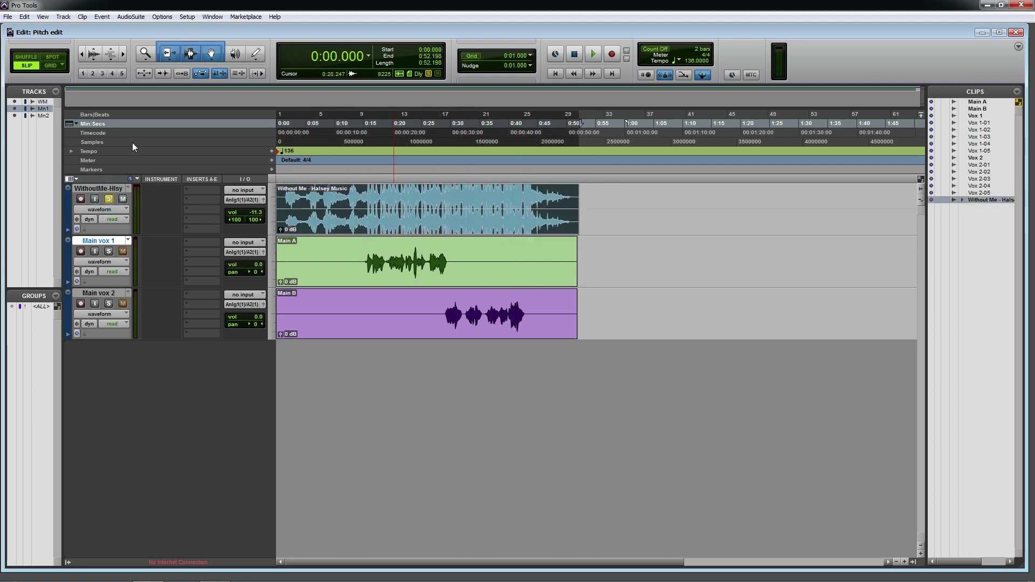
{"action": "left_click", "coordinate": [8, 16]}
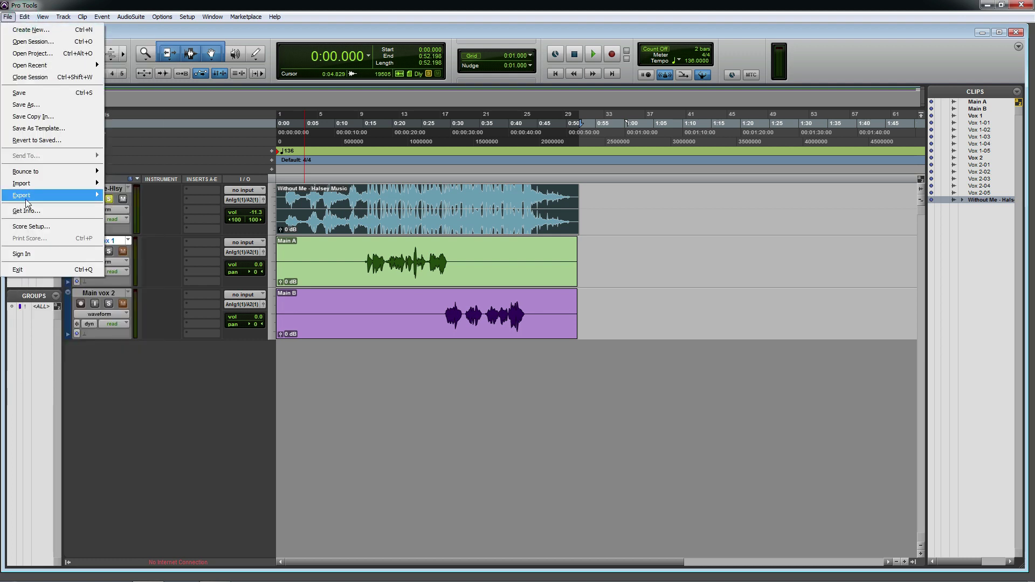
{"action": "left_click", "coordinate": [50, 172]}
{"action": "left_click", "coordinate": [124, 175]}
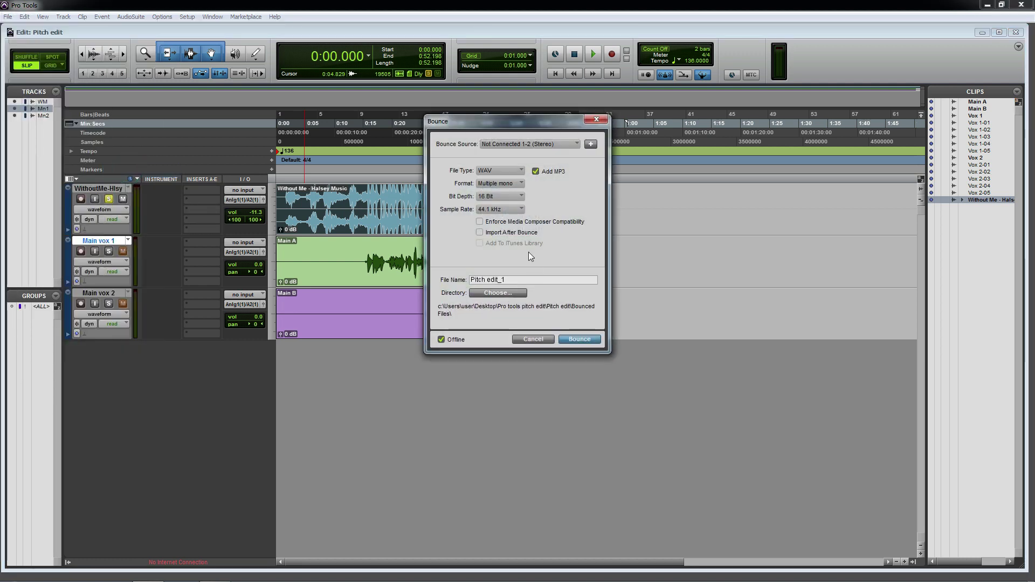
- Bounce the music as an interleaved WAV named Pitch edit Music, without the additional MP3
{"action": "double_click", "coordinate": [490, 280]}
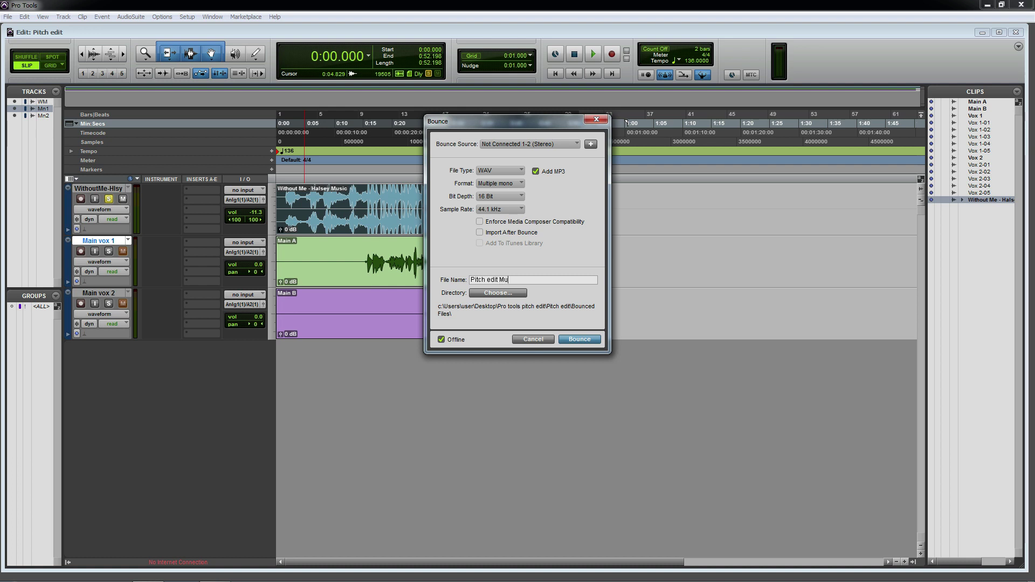
{"action": "left_click", "coordinate": [501, 184]}
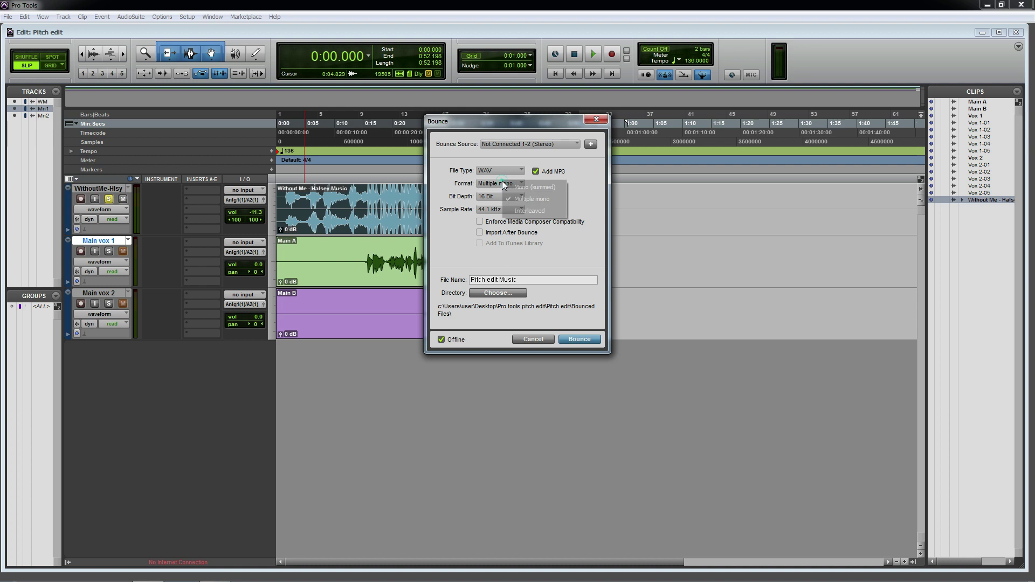
{"action": "left_click", "coordinate": [531, 213]}
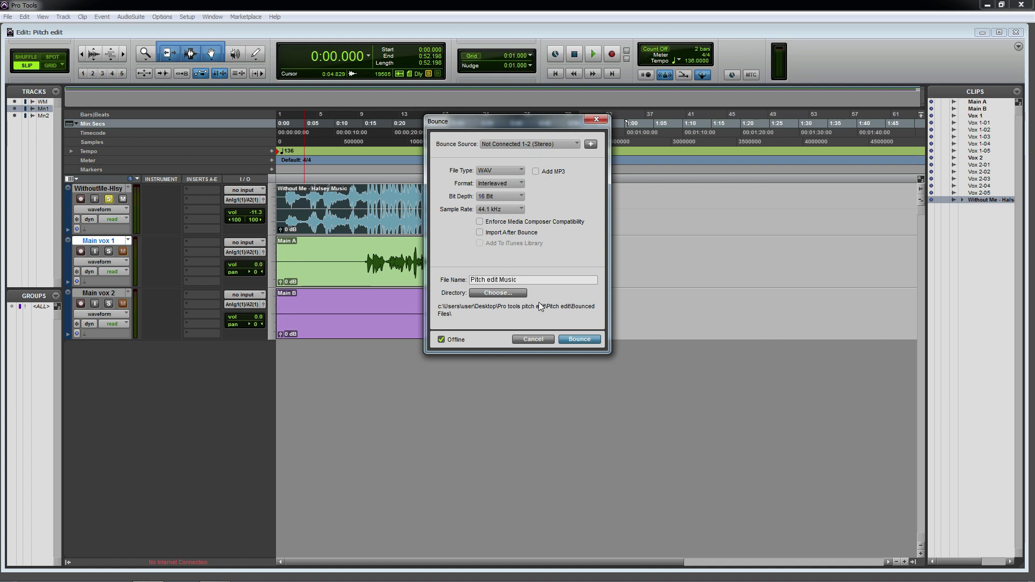
{"action": "left_click", "coordinate": [487, 198]}
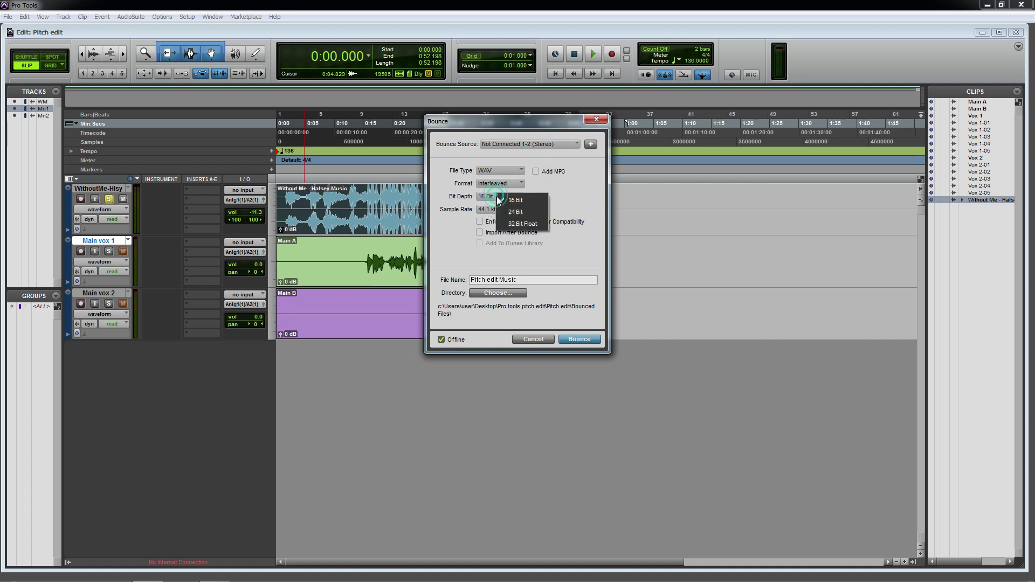
{"action": "left_click", "coordinate": [475, 212]}
{"action": "left_click", "coordinate": [585, 338]}
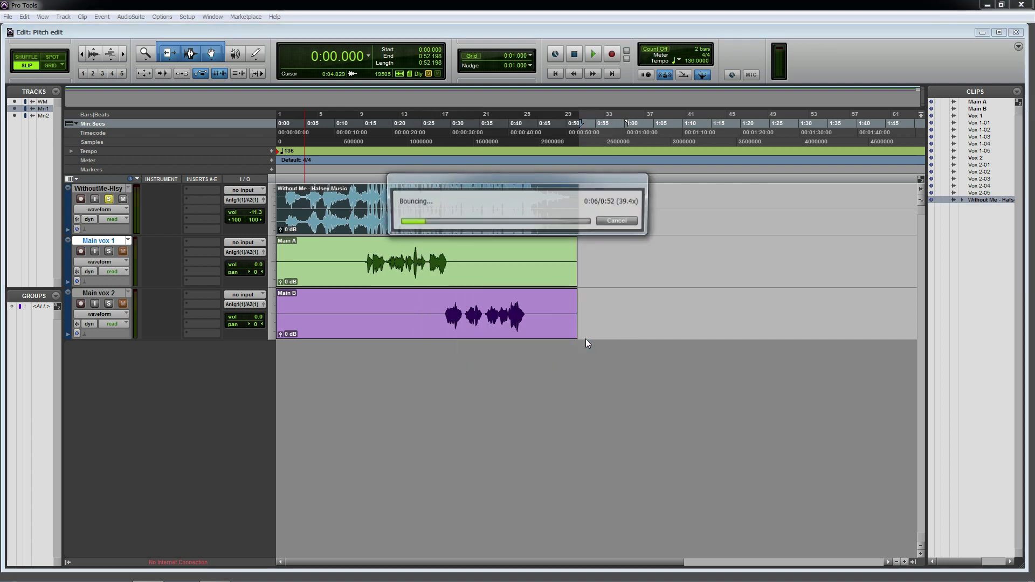
- Save the Pitch edit session and exit Pro Tools
{"action": "left_click", "coordinate": [590, 354]}
{"action": "left_click", "coordinate": [8, 16]}
{"action": "left_click", "coordinate": [19, 93]}
{"action": "left_click", "coordinate": [8, 16]}
{"action": "left_click", "coordinate": [749, 230]}
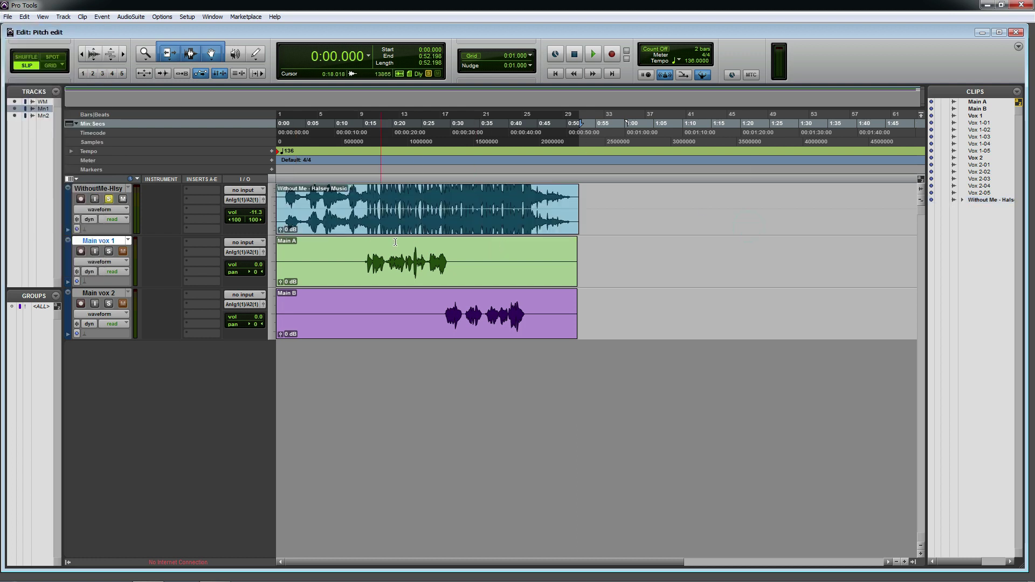
{"action": "left_click", "coordinate": [1022, 5]}
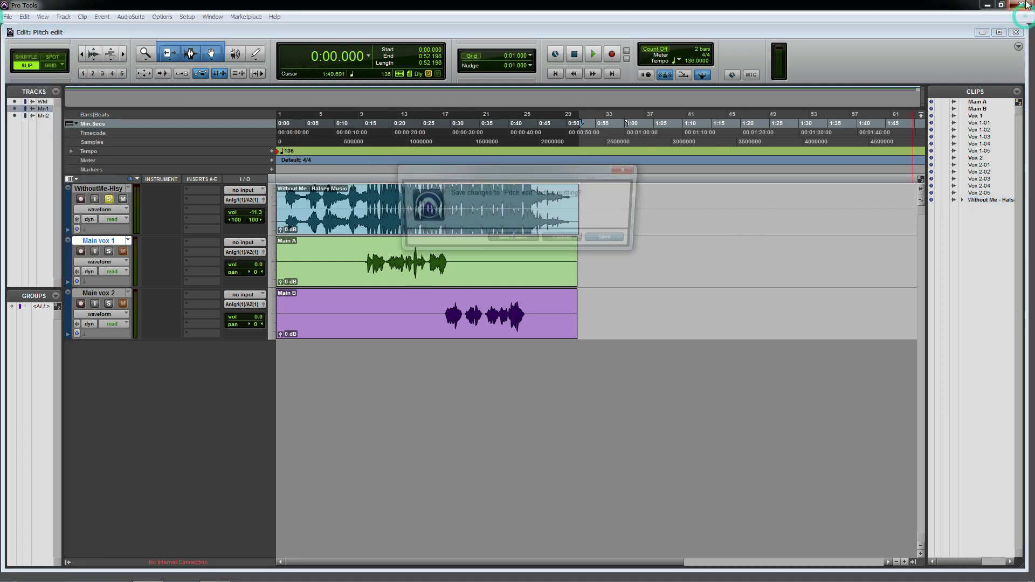
{"action": "left_click", "coordinate": [612, 239]}
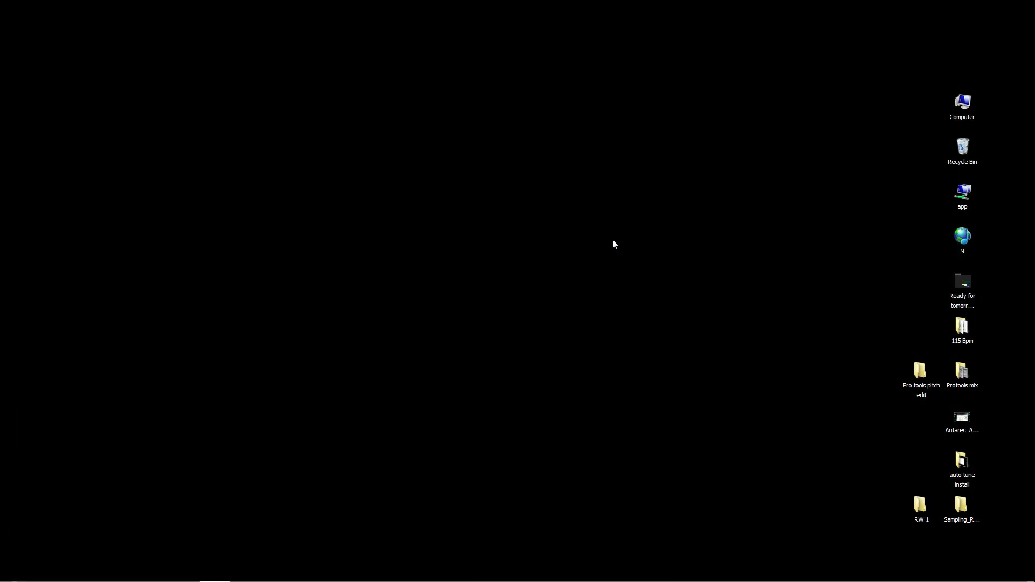
- Open the Audio Files folder of the Pitch edit session inside the Pro tools pitch edit desktop folder
{"action": "double_click", "coordinate": [916, 369]}
{"action": "double_click", "coordinate": [384, 153]}
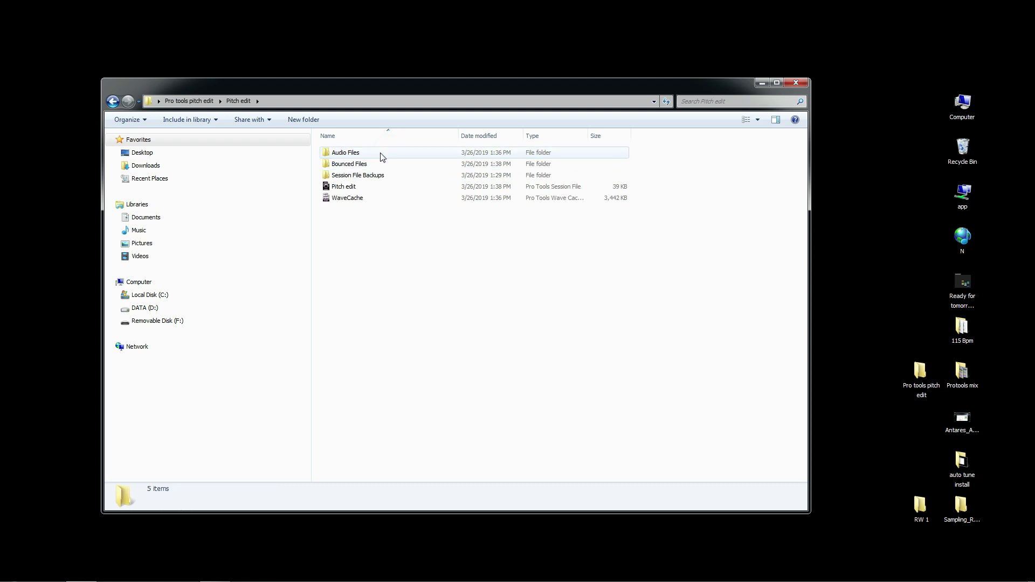
{"action": "double_click", "coordinate": [382, 154]}
- Create a folder named Pitch edit on Removable Disk (F:) and open it
{"action": "left_click", "coordinate": [968, 102]}
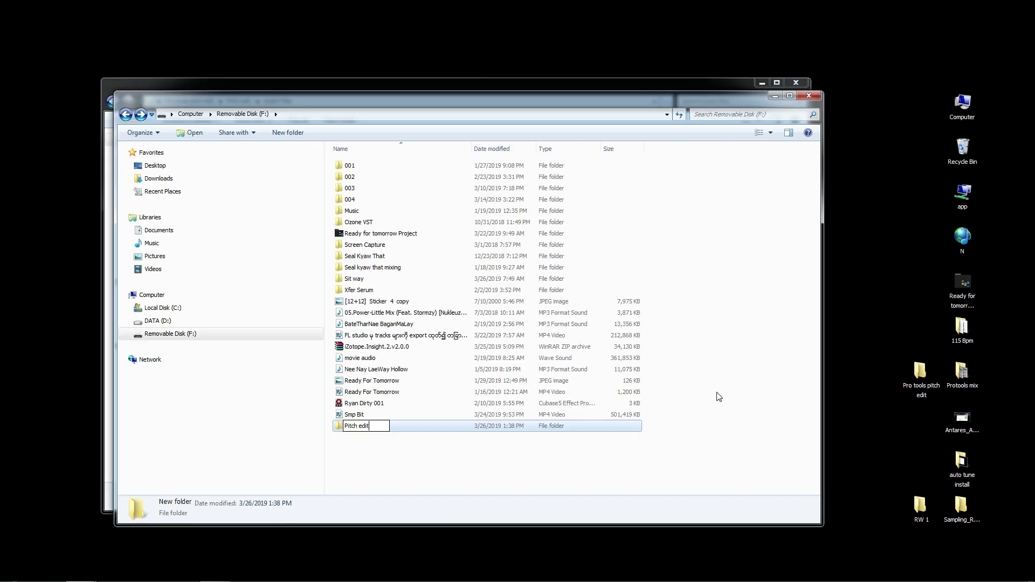
{"action": "key", "text": "Return"}
{"action": "double_click", "coordinate": [462, 426]}
- Copy Main A and Main B from Audio Files into the Pitch edit folder on the removable disk
{"action": "left_click_drag", "start_coordinate": [468, 103], "coordinate": [774, 134]}
{"action": "left_click", "coordinate": [353, 321]}
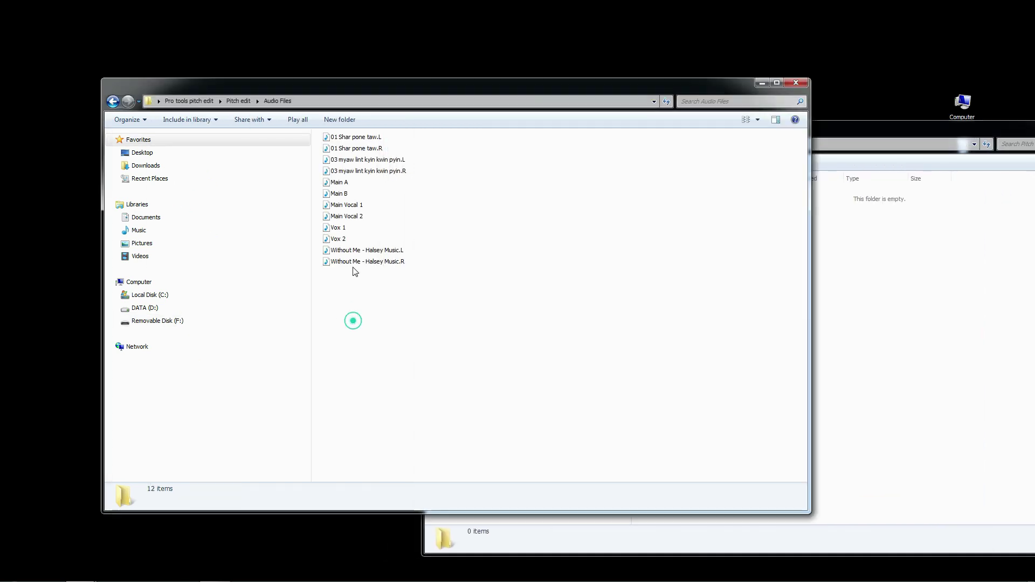
{"action": "left_click", "coordinate": [319, 183]}
{"action": "left_click", "coordinate": [344, 206]}
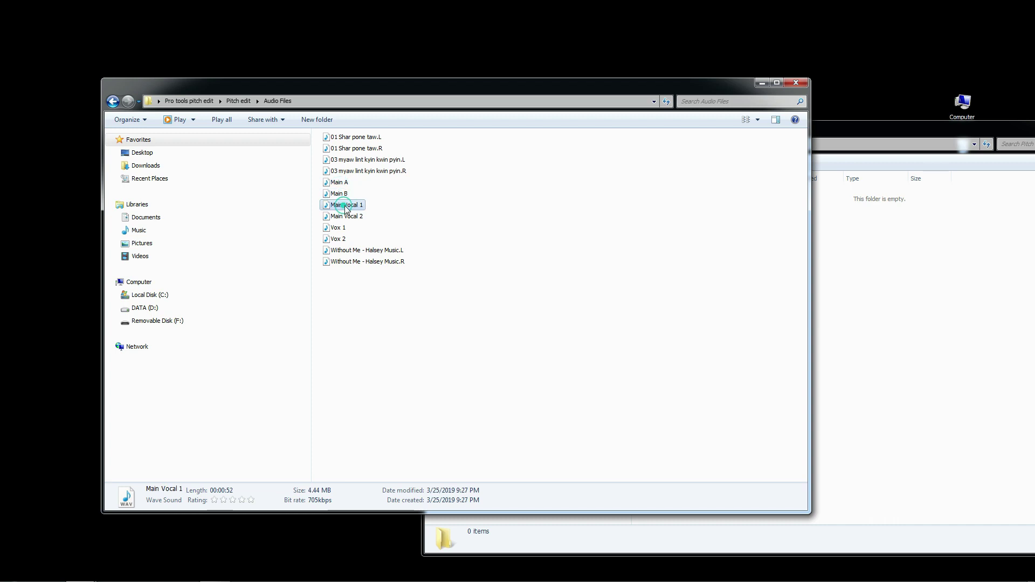
{"action": "left_click", "coordinate": [321, 194]}
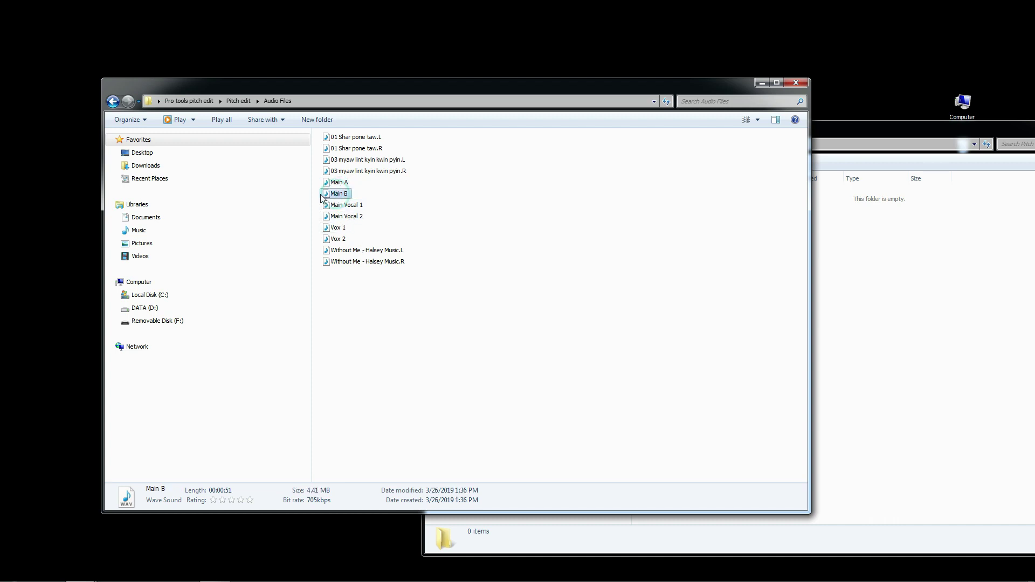
{"action": "left_click", "coordinate": [338, 182], "text": "ctrl"}
{"action": "left_click_drag", "start_coordinate": [339, 183], "coordinate": [882, 341]}
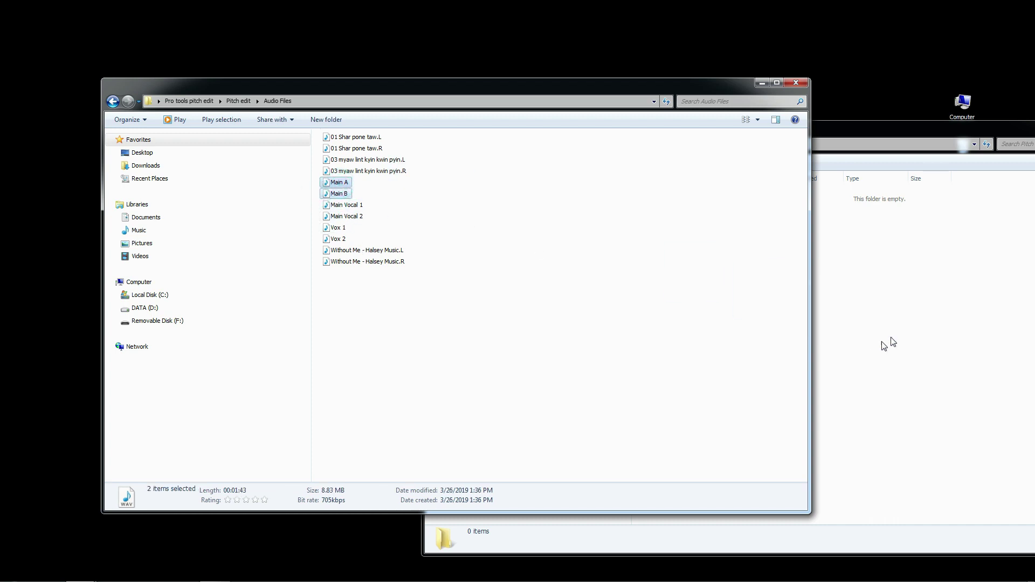
- Copy Pitch edit Music from the session's Bounced Files folder into the Pitch edit folder on the removable disk
{"action": "left_click", "coordinate": [348, 325]}
{"action": "left_click", "coordinate": [113, 101]}
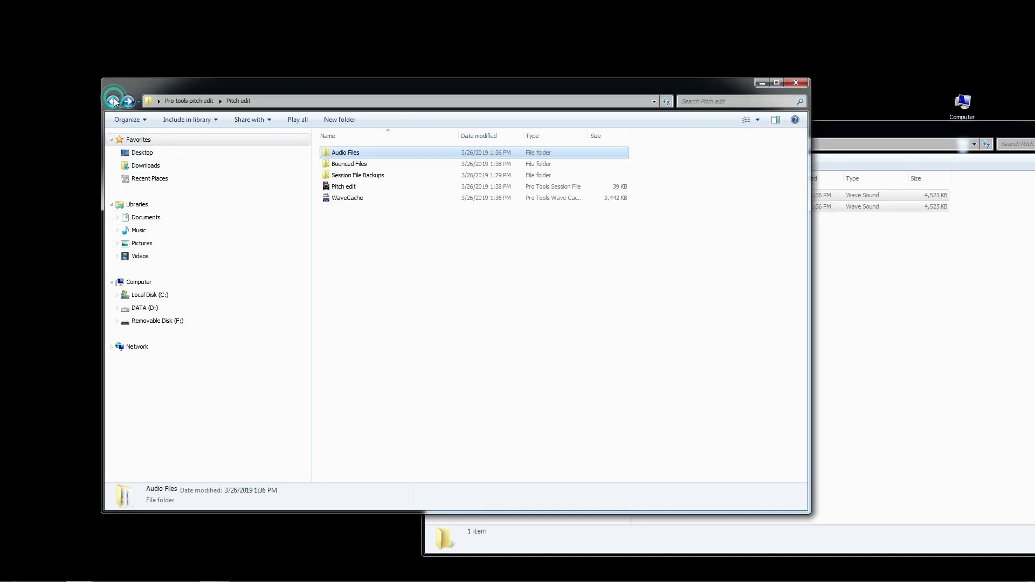
{"action": "double_click", "coordinate": [377, 164]}
{"action": "left_click_drag", "start_coordinate": [358, 152], "coordinate": [883, 336]}
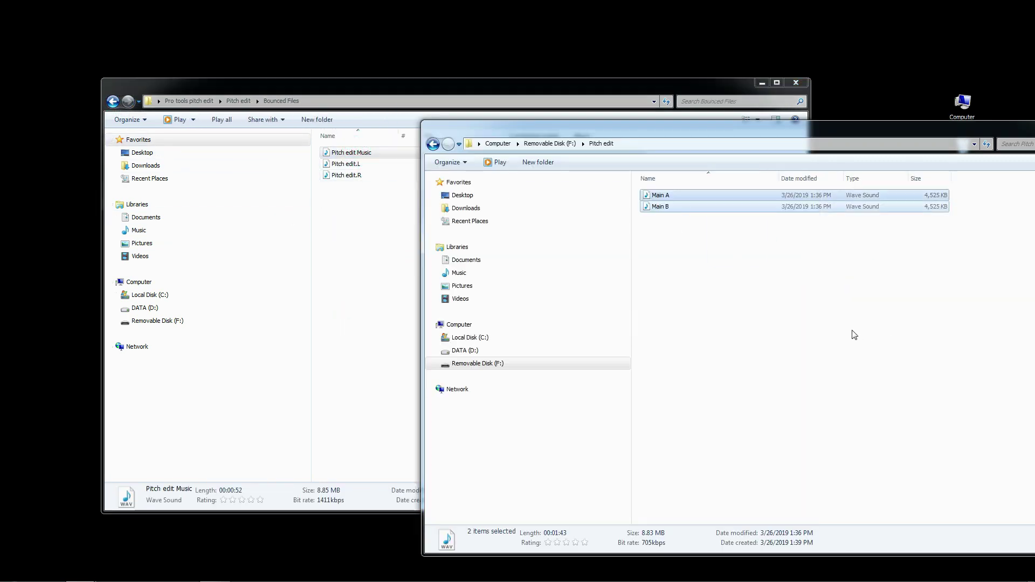
- Close the session's Bounced Files folder and the removable disk's Pitch edit folder
{"action": "left_click", "coordinate": [800, 86]}
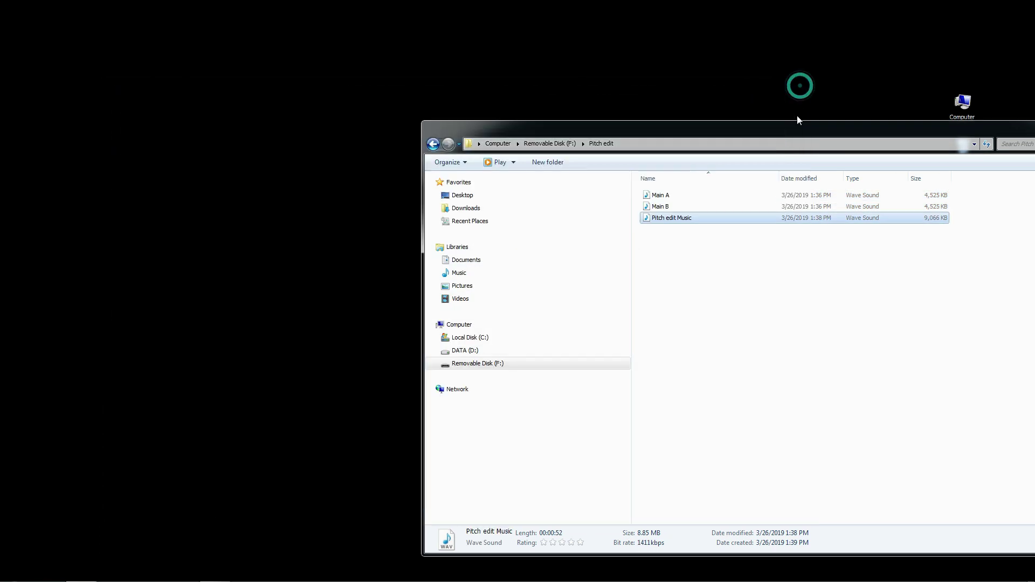
{"action": "left_click_drag", "start_coordinate": [823, 128], "coordinate": [671, 112]}
{"action": "left_click", "coordinate": [833, 79]}
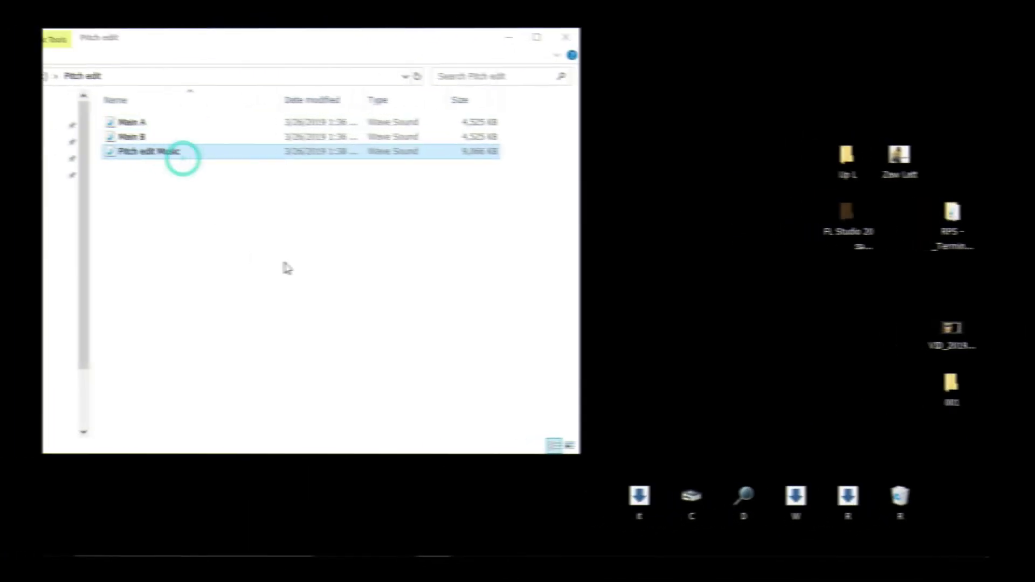
{"action": "left_click", "coordinate": [372, 279]}
{"action": "mouse_move", "coordinate": [547, 541]}
{"action": "mouse_move", "coordinate": [599, 541]}
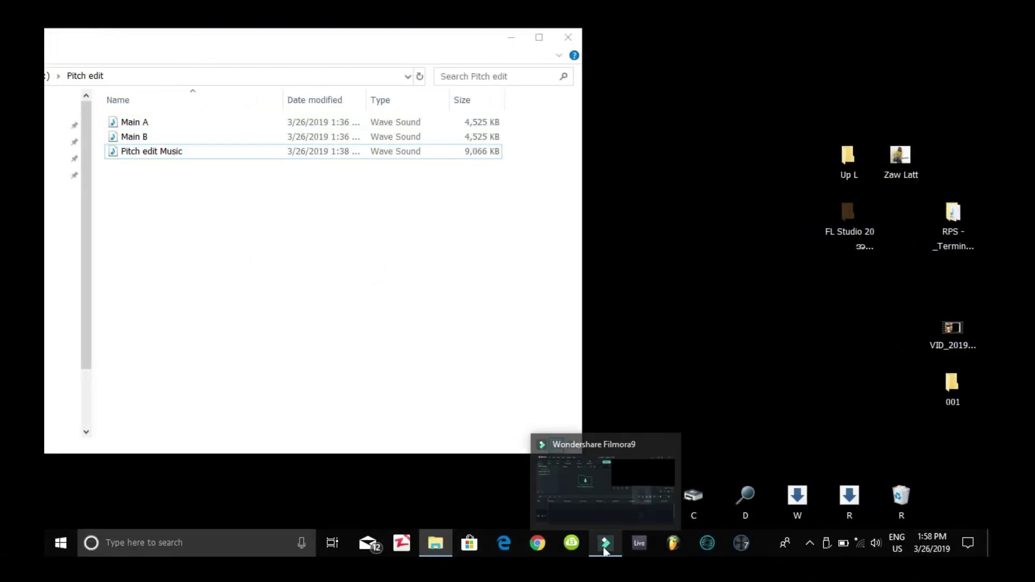
{"action": "left_click", "coordinate": [706, 387]}
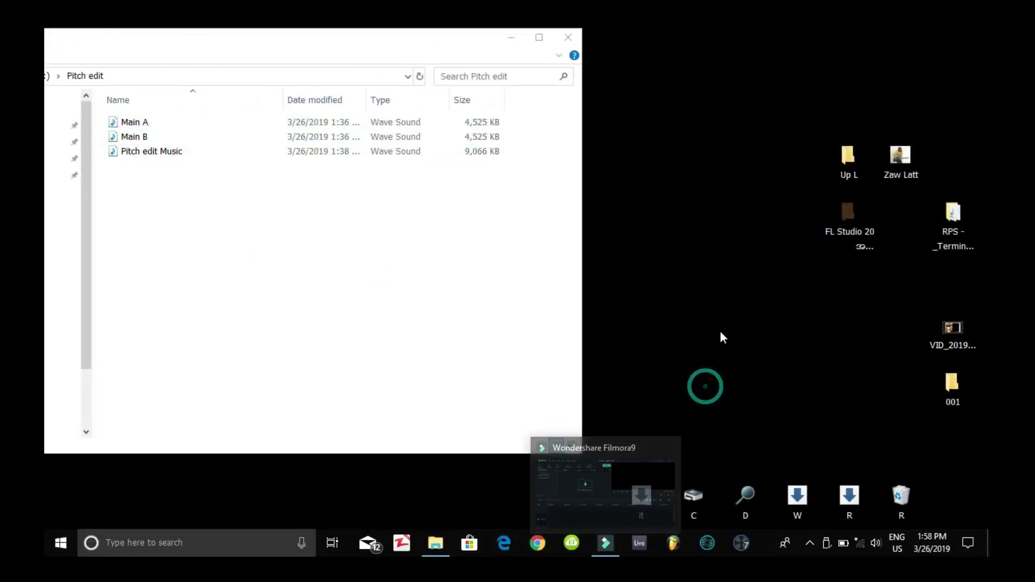
- Switch to FL Studio, set the tempo to 136 BPM and import Main A, Main B and Pitch edit Music into the playlist
{"action": "left_click", "coordinate": [672, 539]}
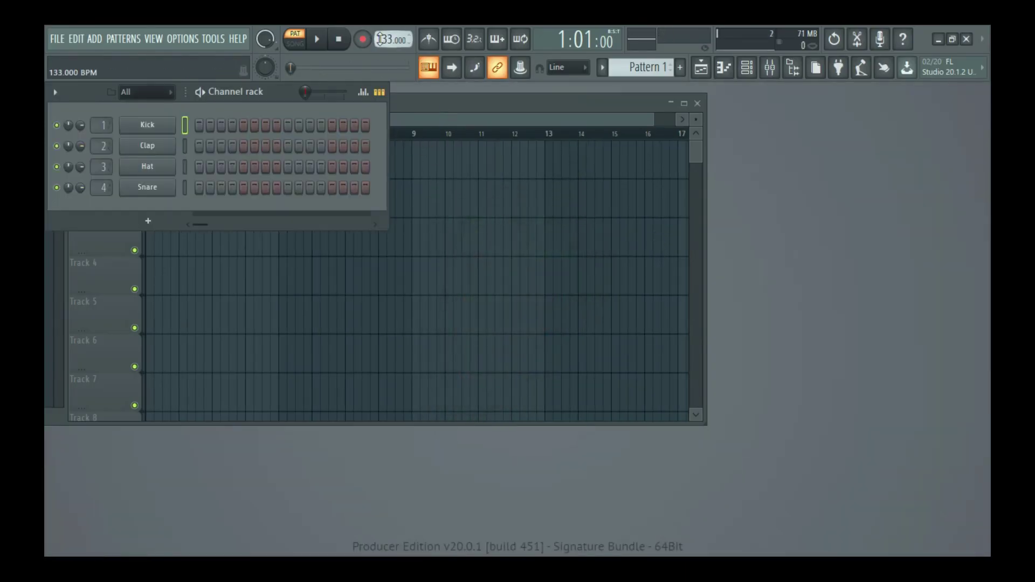
{"action": "left_click", "coordinate": [952, 39]}
{"action": "left_click_drag", "start_coordinate": [134, 110], "coordinate": [205, 473]}
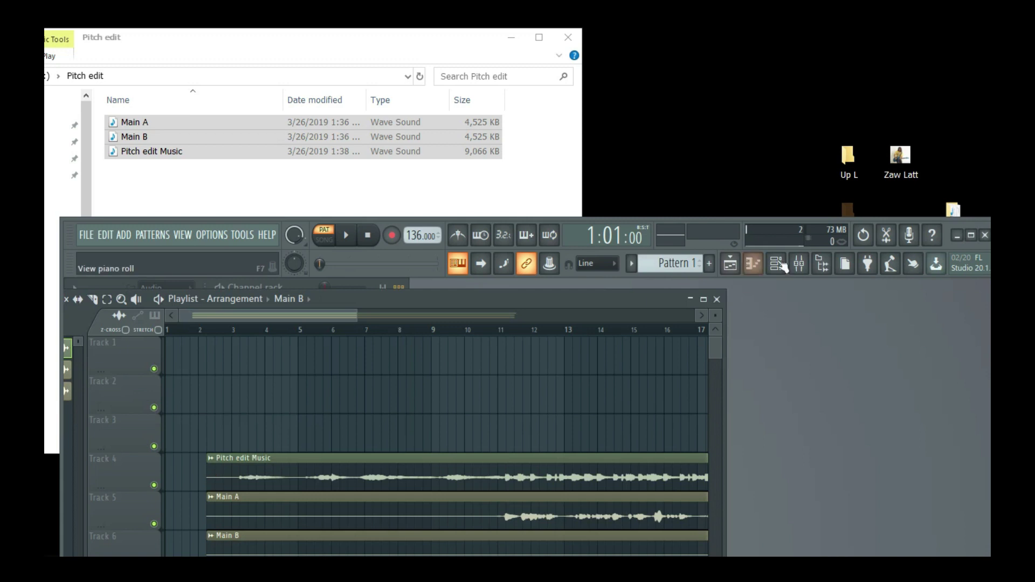
{"action": "left_click", "coordinate": [971, 235]}
- Align the clips to the start of bar 1, with Pitch edit Music on Track 1, Main A on Track 2 and Main B on Track 3
{"action": "left_click_drag", "start_coordinate": [453, 270], "coordinate": [194, 135]}
{"action": "left_click_drag", "start_coordinate": [250, 319], "coordinate": [151, 183]}
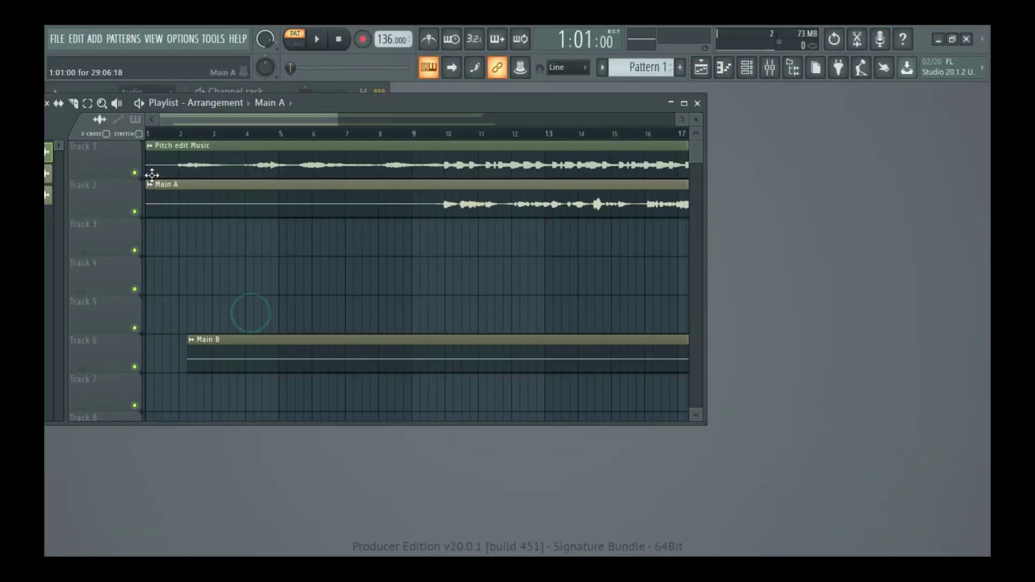
{"action": "left_click_drag", "start_coordinate": [242, 345], "coordinate": [153, 217]}
- Play the arrangement from bar 9 with the full length of all three clips in view
{"action": "left_click", "coordinate": [415, 133]}
{"action": "key", "text": "space"}
{"action": "scroll", "coordinate": [415, 135], "scroll_direction": "down", "scroll_amount": 5}
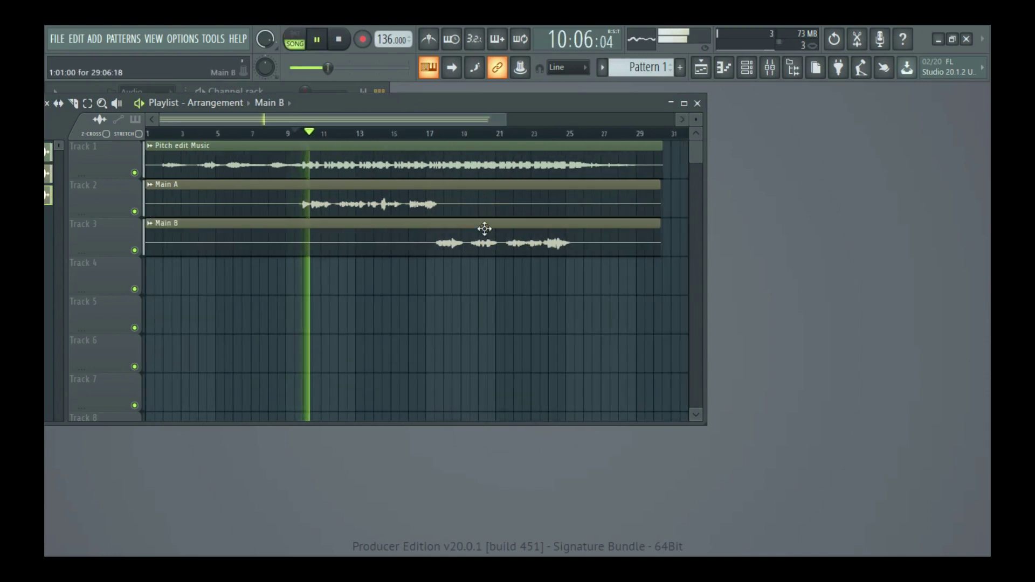
{"action": "left_click_drag", "start_coordinate": [557, 106], "coordinate": [589, 104]}
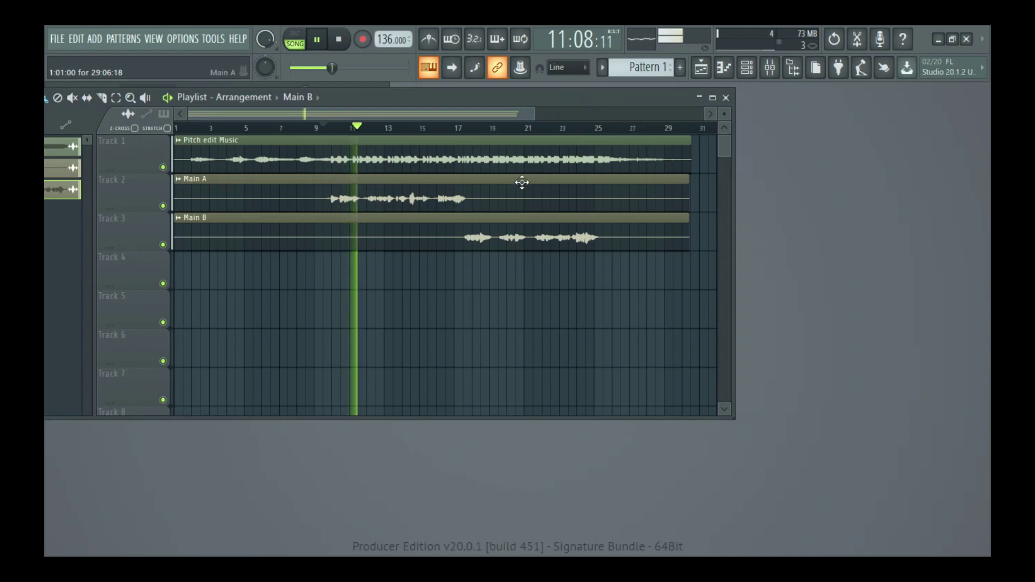
{"action": "key", "text": "space"}
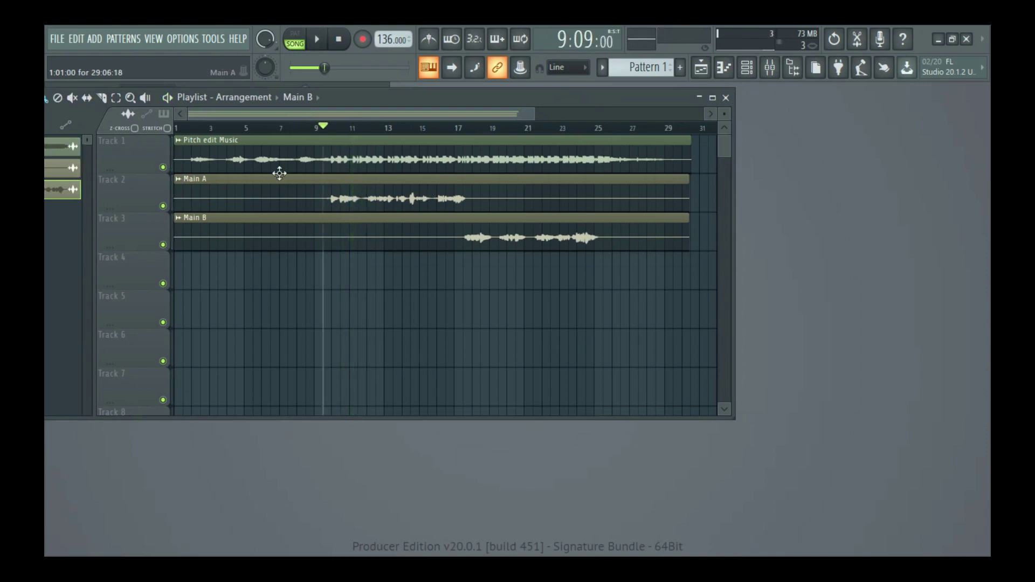
- Load Newtone into slot 1 of mixer Insert 4, close the mixer and move the Newtone window off the clips
{"action": "left_click", "coordinate": [769, 66]}
{"action": "left_click", "coordinate": [267, 211]}
{"action": "left_click", "coordinate": [303, 214]}
{"action": "left_click", "coordinate": [328, 215]}
{"action": "left_click", "coordinate": [405, 212]}
{"action": "left_click", "coordinate": [355, 215]}
{"action": "left_click", "coordinate": [851, 219]}
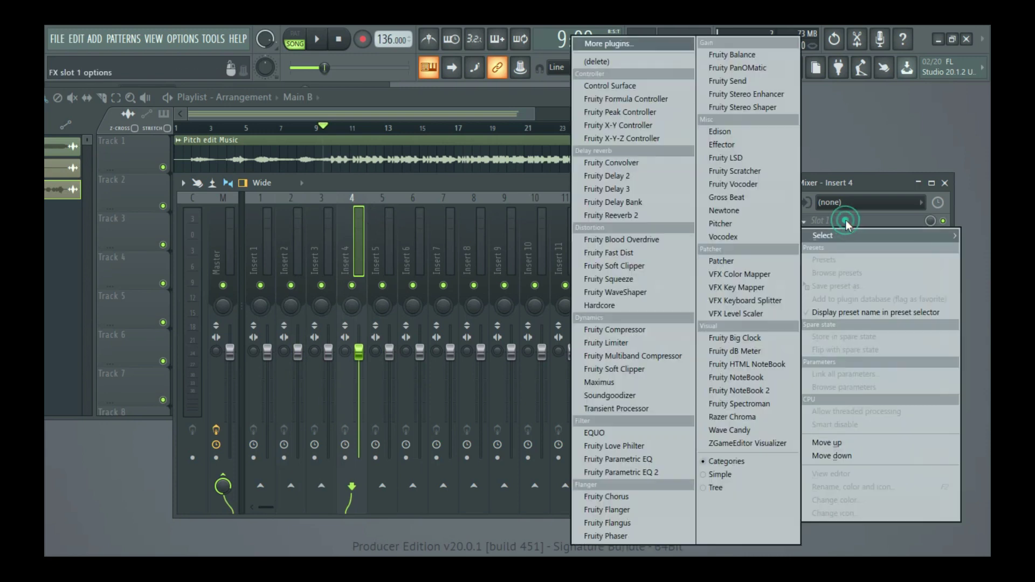
{"action": "left_click", "coordinate": [728, 211]}
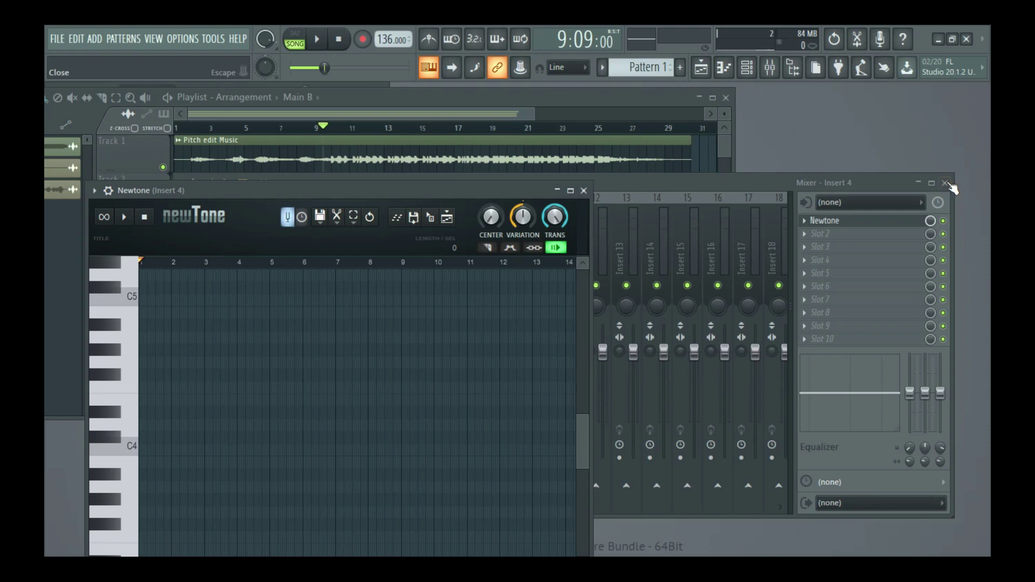
{"action": "left_click", "coordinate": [945, 183]}
{"action": "left_click_drag", "start_coordinate": [445, 199], "coordinate": [847, 180]}
- Load the Main A waveform from its channel settings into Newtone, and close the channel settings
{"action": "left_click", "coordinate": [356, 188]}
{"action": "left_click", "coordinate": [386, 197]}
{"action": "double_click", "coordinate": [386, 197]}
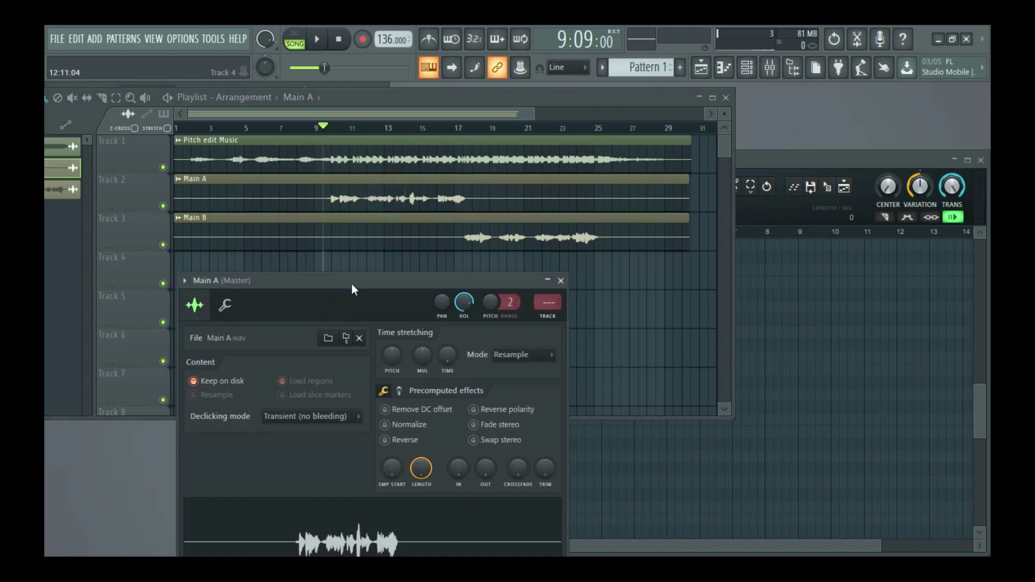
{"action": "left_click_drag", "start_coordinate": [353, 289], "coordinate": [245, 132]}
{"action": "left_click_drag", "start_coordinate": [202, 391], "coordinate": [793, 329]}
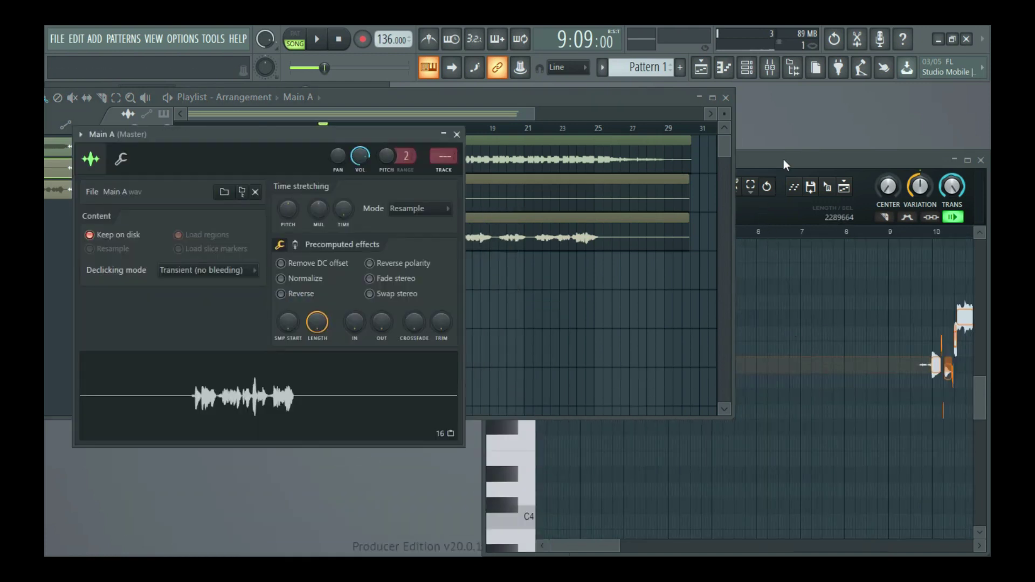
{"action": "left_click_drag", "start_coordinate": [791, 160], "coordinate": [611, 143]}
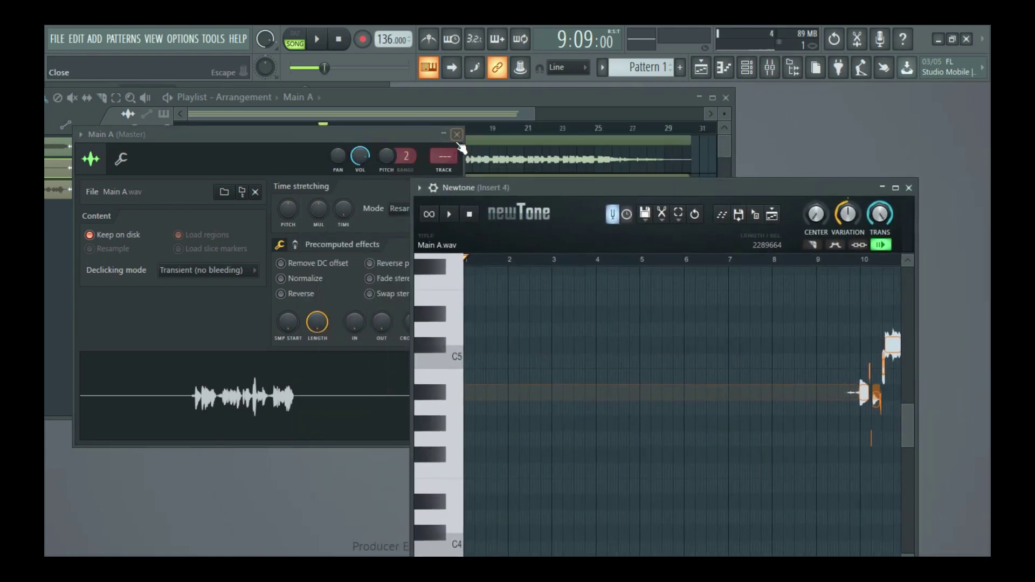
{"action": "left_click", "coordinate": [458, 138]}
{"action": "left_click_drag", "start_coordinate": [491, 189], "coordinate": [294, 224]}
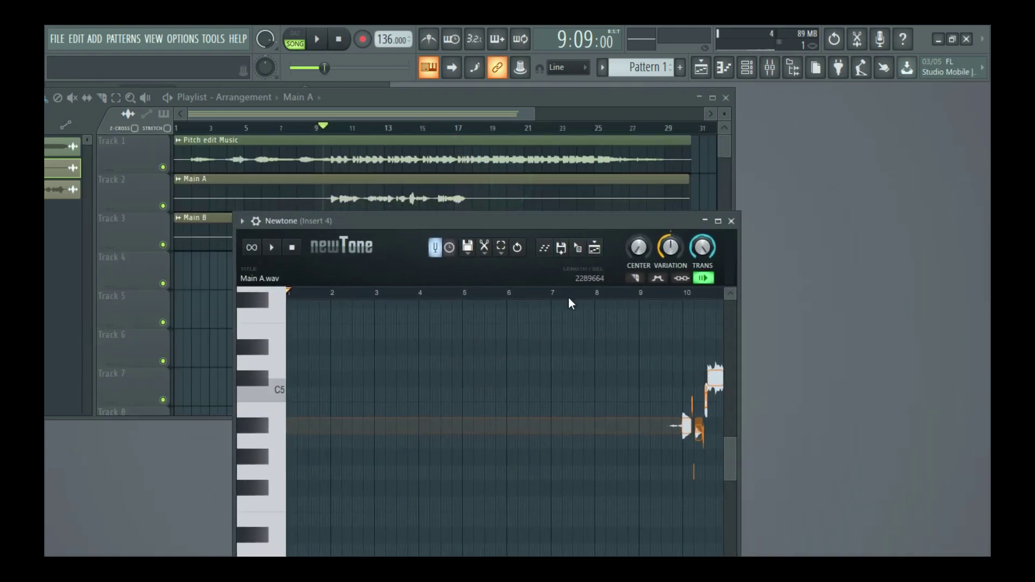
- Play the analysed Main A notes in Newtone from just before bar 10
{"action": "scroll", "coordinate": [574, 299], "scroll_direction": "up", "scroll_amount": 3}
{"action": "left_click", "coordinate": [672, 298]}
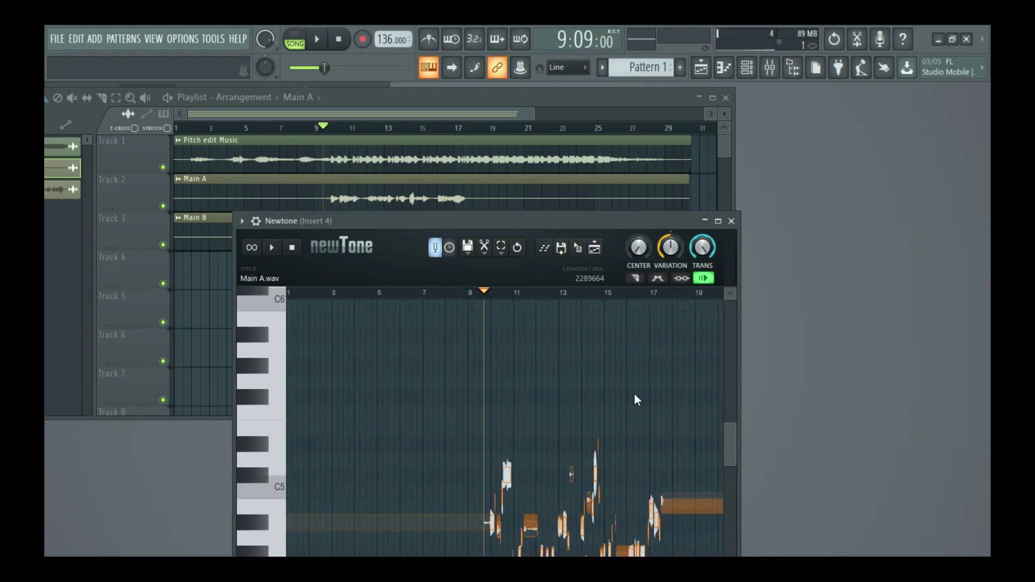
{"action": "scroll", "coordinate": [643, 349], "scroll_direction": "down", "scroll_amount": 3}
{"action": "scroll", "coordinate": [512, 291], "scroll_direction": "up", "scroll_amount": 5}
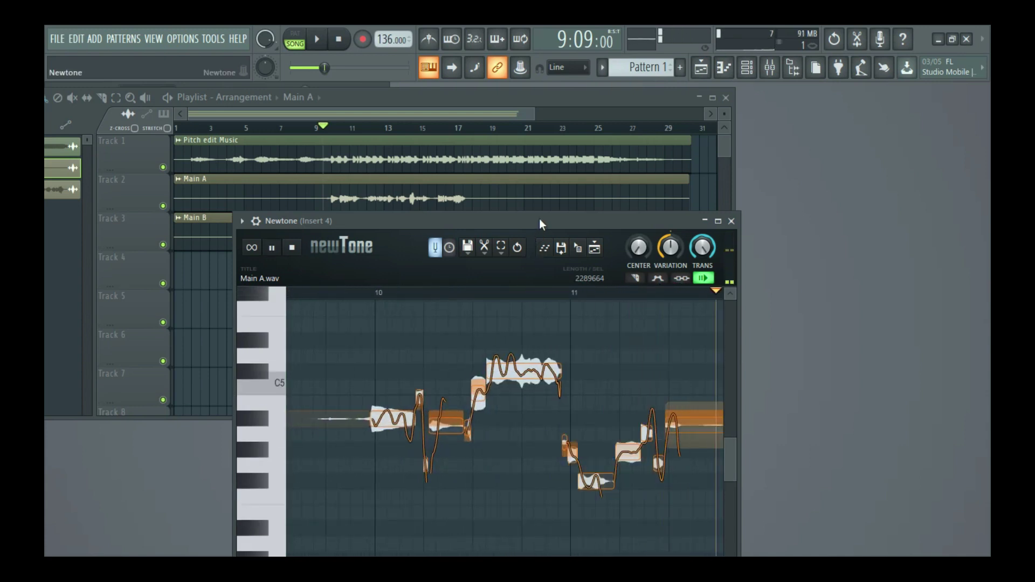
{"action": "left_click_drag", "start_coordinate": [538, 221], "coordinate": [630, 120]}
{"action": "scroll", "coordinate": [550, 199], "scroll_direction": "down", "scroll_amount": 4}
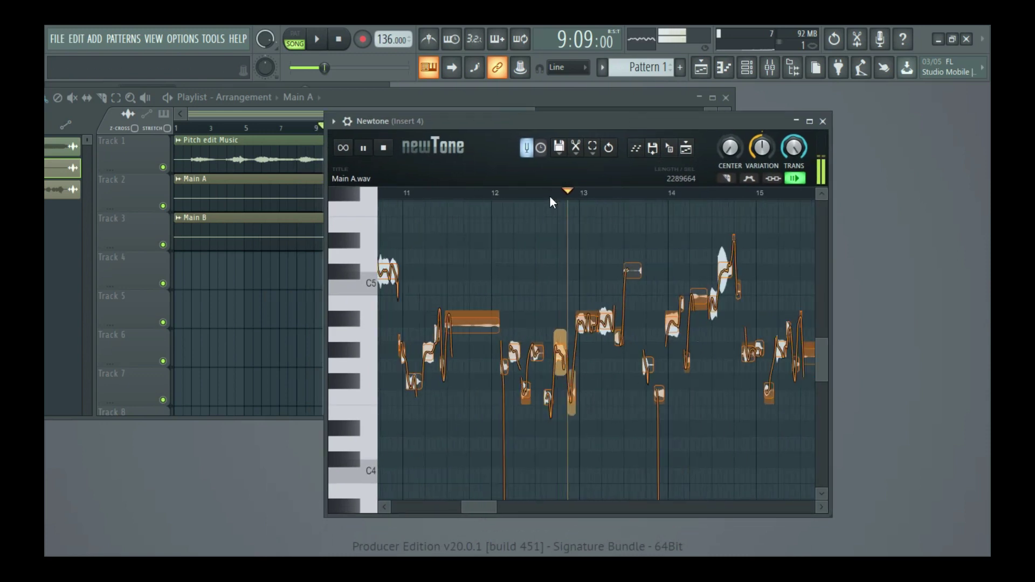
{"action": "key", "text": "space"}
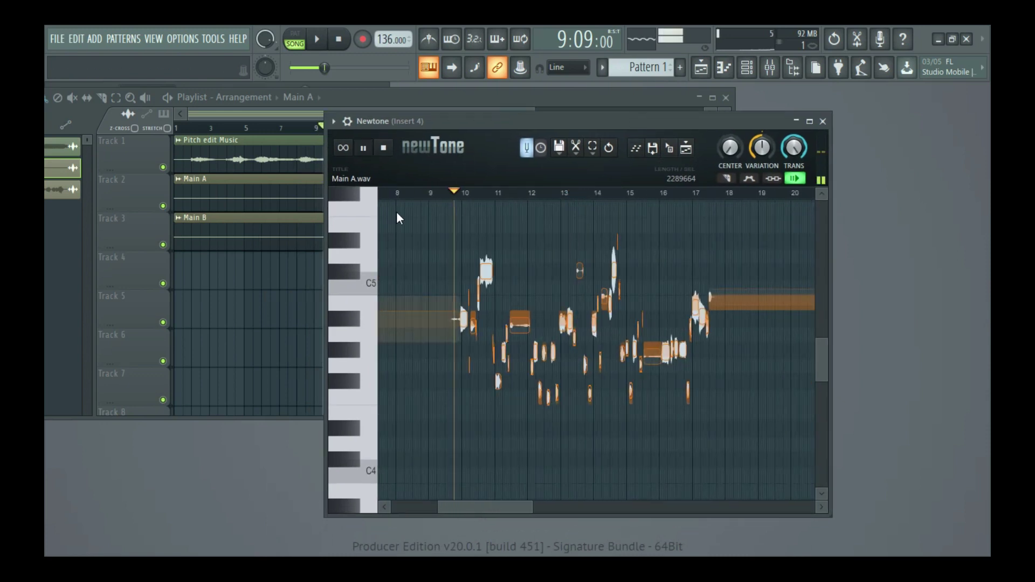
- Play the playlist arrangement from bar 9 and return to the Newtone window
{"action": "left_click", "coordinate": [283, 128]}
{"action": "left_click", "coordinate": [314, 127]}
{"action": "key", "text": "space"}
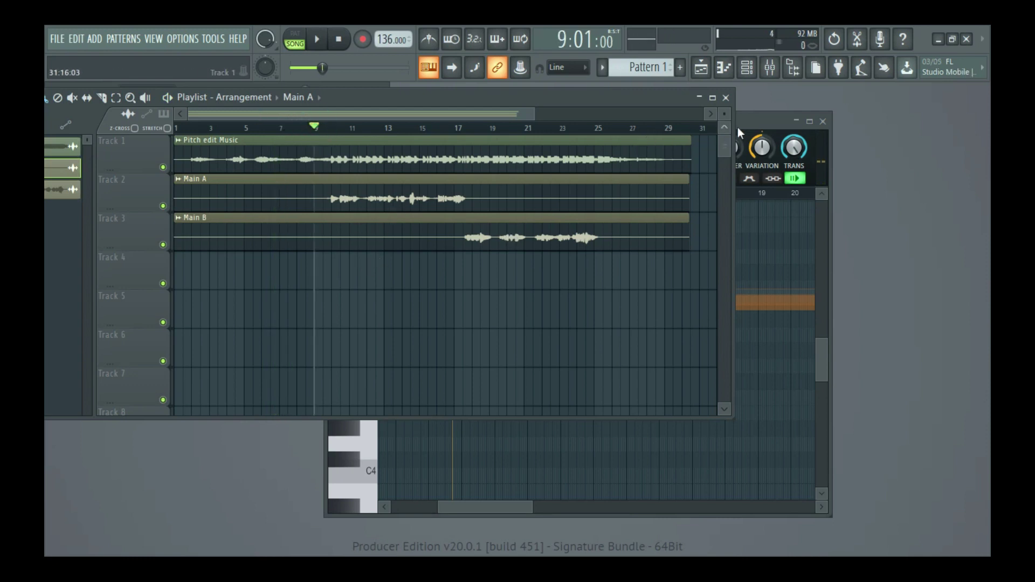
{"action": "left_click", "coordinate": [792, 122]}
{"action": "left_click_drag", "start_coordinate": [793, 122], "coordinate": [871, 148]}
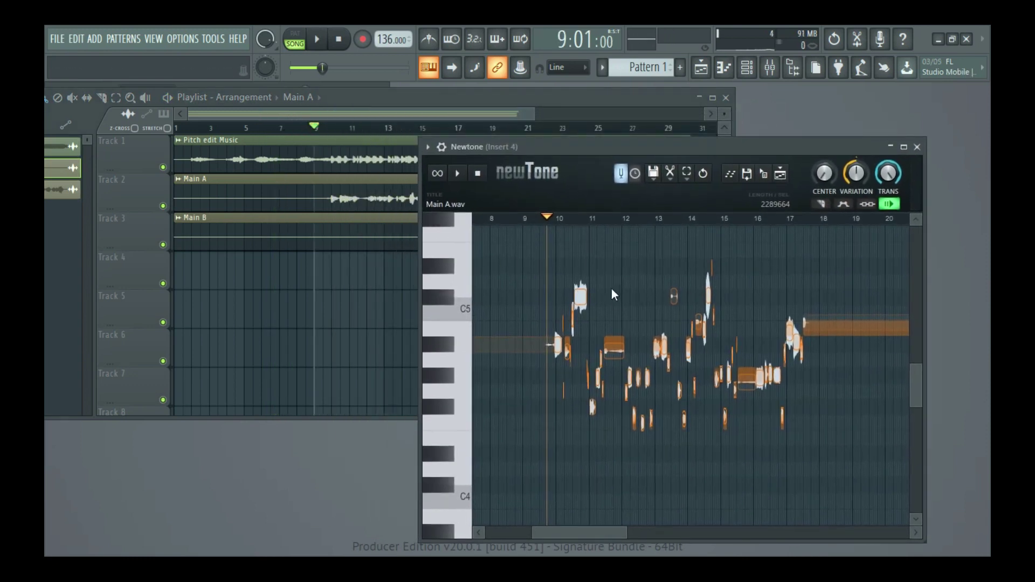
- Link Newtone's playback to the song transport and place its window beside the playlist
{"action": "scroll", "coordinate": [570, 217], "scroll_direction": "up", "scroll_amount": 8}
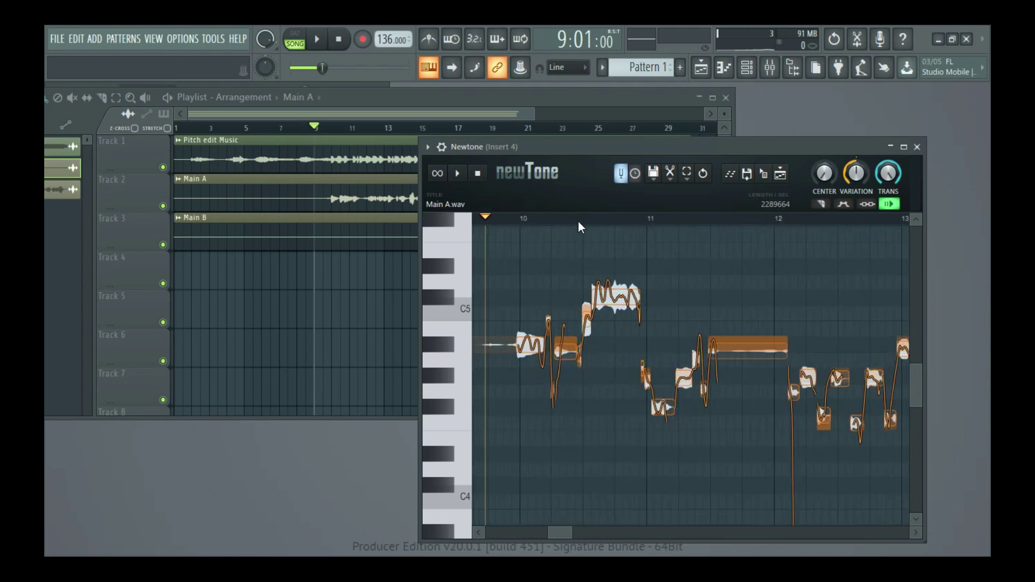
{"action": "scroll", "coordinate": [571, 222], "scroll_direction": "down", "scroll_amount": 4}
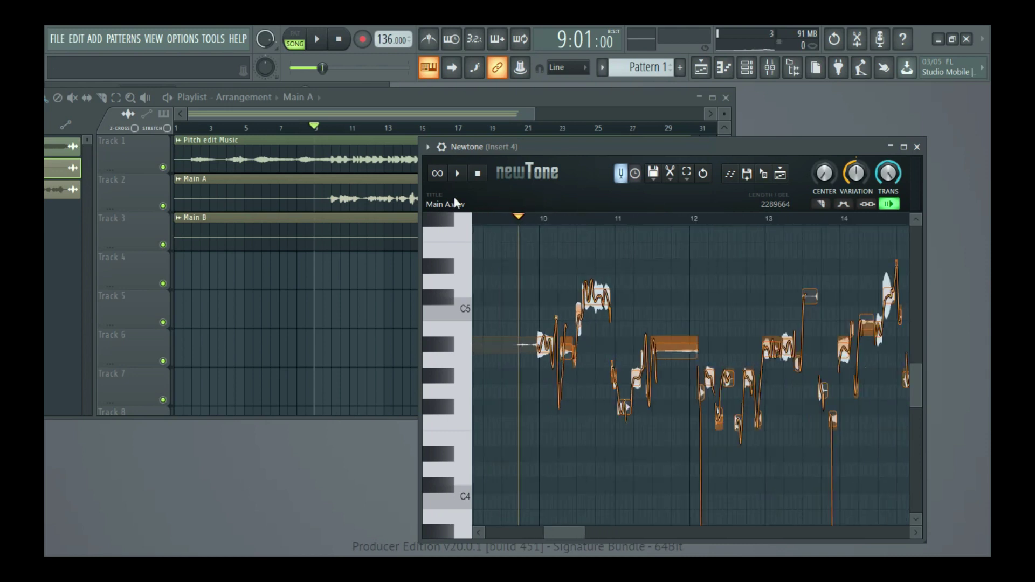
{"action": "left_click_drag", "start_coordinate": [320, 131], "coordinate": [312, 132]}
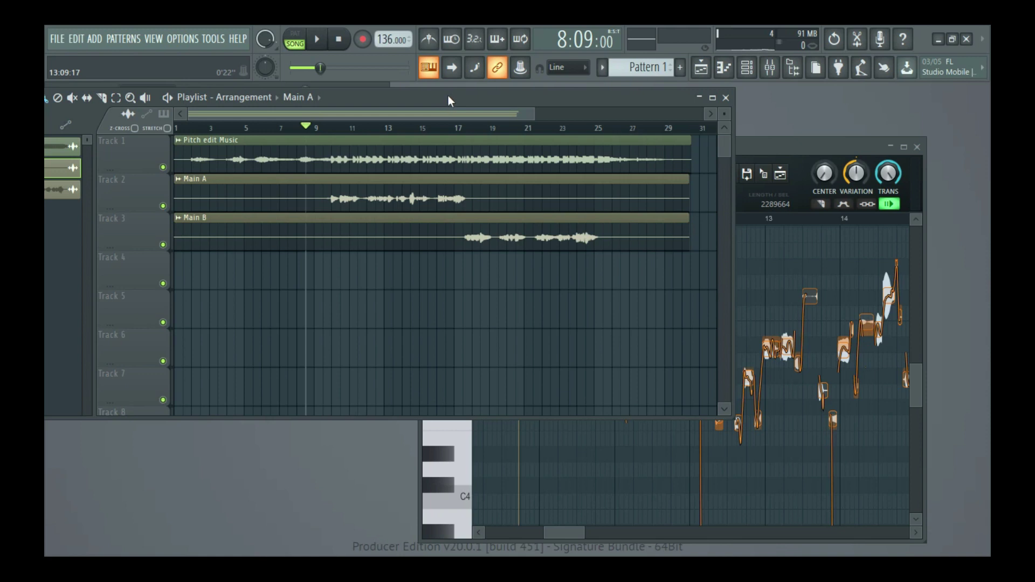
{"action": "left_click_drag", "start_coordinate": [447, 96], "coordinate": [328, 111]}
{"action": "left_click_drag", "start_coordinate": [647, 149], "coordinate": [813, 164]}
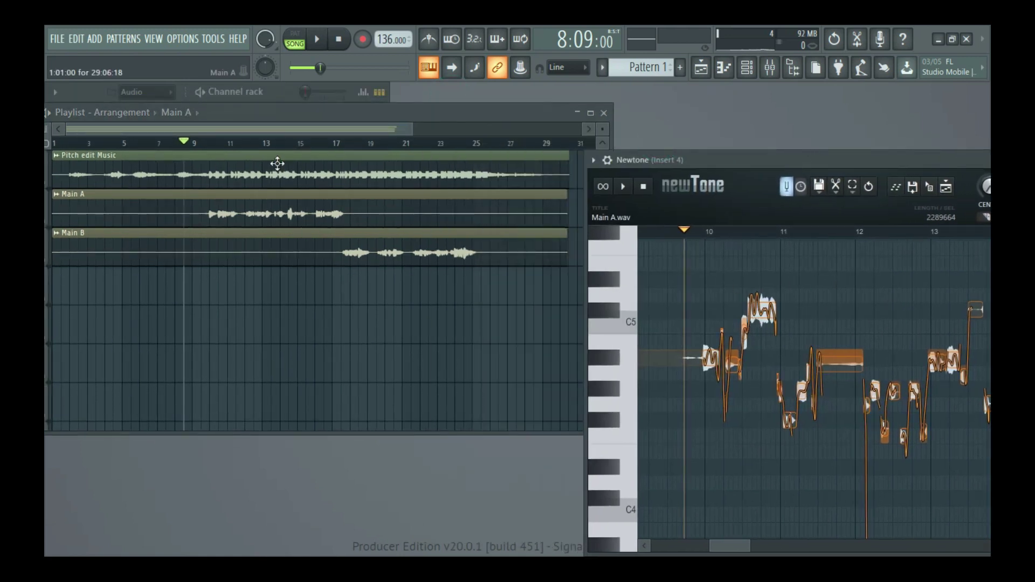
{"action": "mouse_move", "coordinate": [185, 144]}
{"action": "left_mouse_down"}
{"action": "mouse_move", "coordinate": [254, 145]}
{"action": "mouse_move", "coordinate": [176, 143]}
{"action": "left_mouse_up"}
{"action": "left_click_drag", "start_coordinate": [722, 162], "coordinate": [386, 145]}
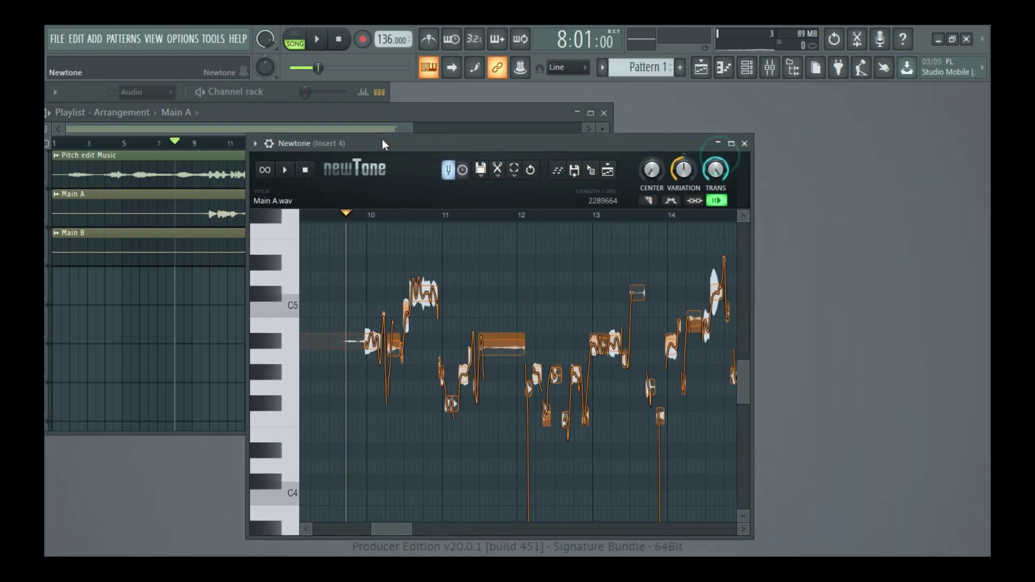
{"action": "left_click", "coordinate": [698, 201]}
{"action": "left_click_drag", "start_coordinate": [483, 141], "coordinate": [770, 158]}
- Play the song from bar 9 to check that Newtone follows the playlist
{"action": "left_click_drag", "start_coordinate": [189, 145], "coordinate": [243, 153]}
{"action": "mouse_move", "coordinate": [200, 149]}
{"action": "left_mouse_down"}
{"action": "mouse_move", "coordinate": [186, 146]}
{"action": "mouse_move", "coordinate": [195, 149]}
{"action": "left_mouse_up"}
{"action": "key", "text": "space"}
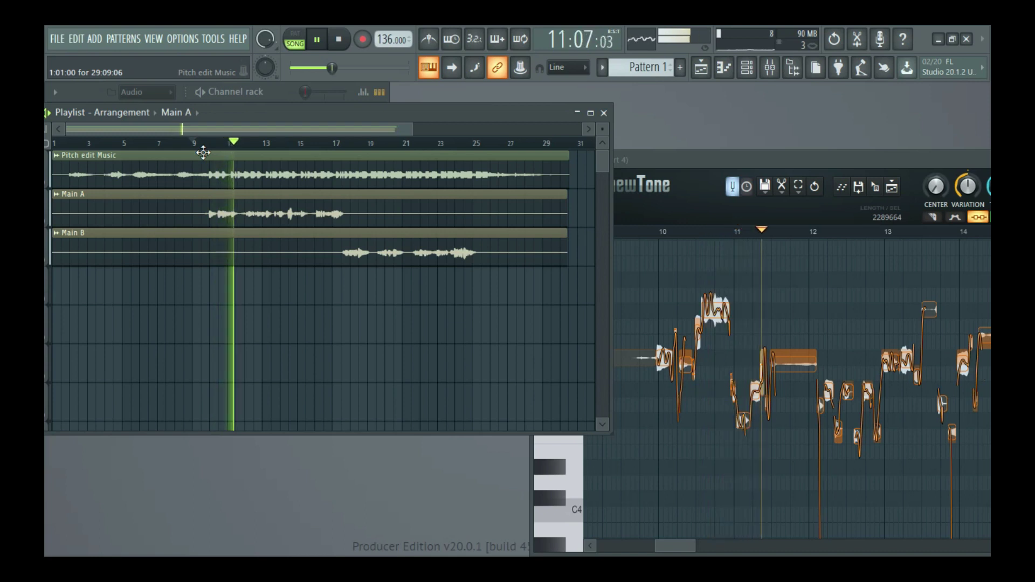
{"action": "key", "text": "space"}
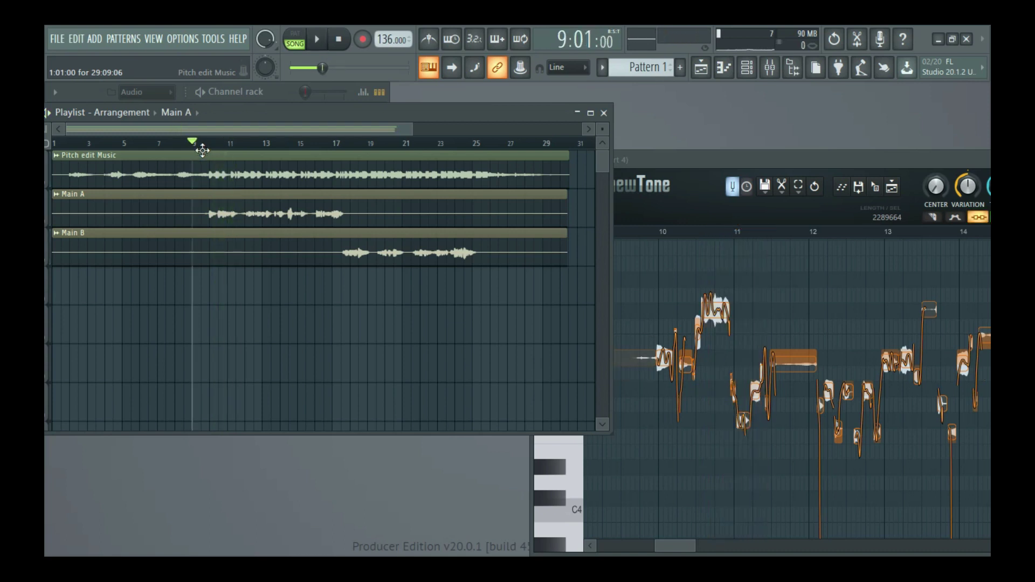
- Mute Track 2 with the original Main A clip and play the song from bar 9 together with Newtone
{"action": "left_click_drag", "start_coordinate": [242, 111], "coordinate": [348, 85]}
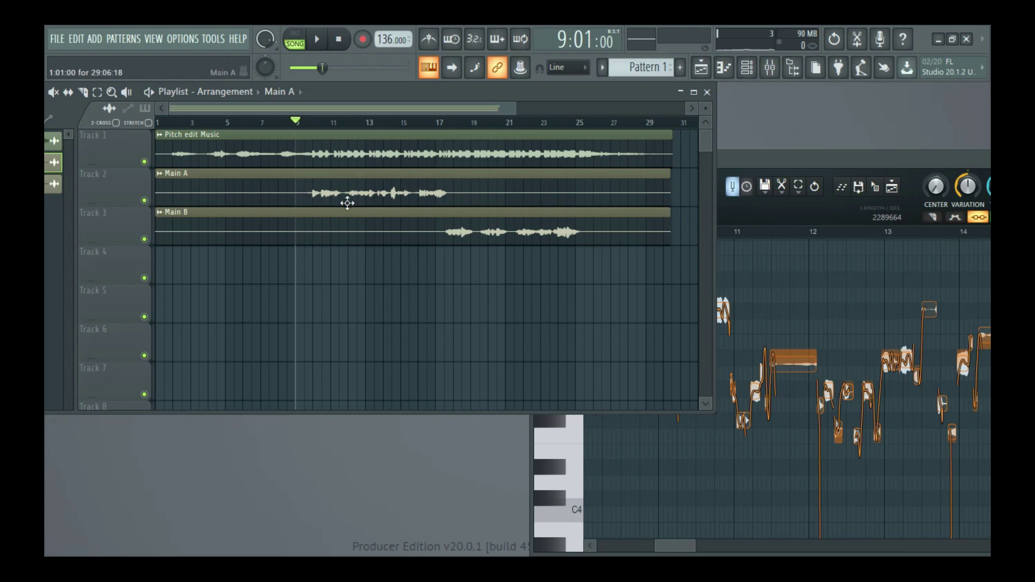
{"action": "left_click", "coordinate": [143, 201]}
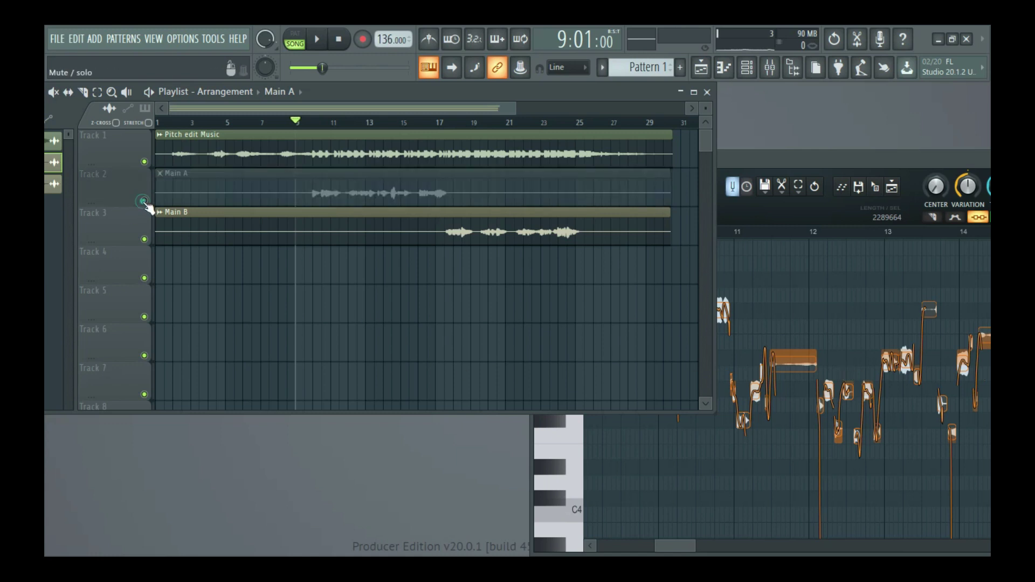
{"action": "mouse_move", "coordinate": [296, 121]}
{"action": "left_mouse_down"}
{"action": "mouse_move", "coordinate": [306, 122]}
{"action": "mouse_move", "coordinate": [294, 122]}
{"action": "left_mouse_up"}
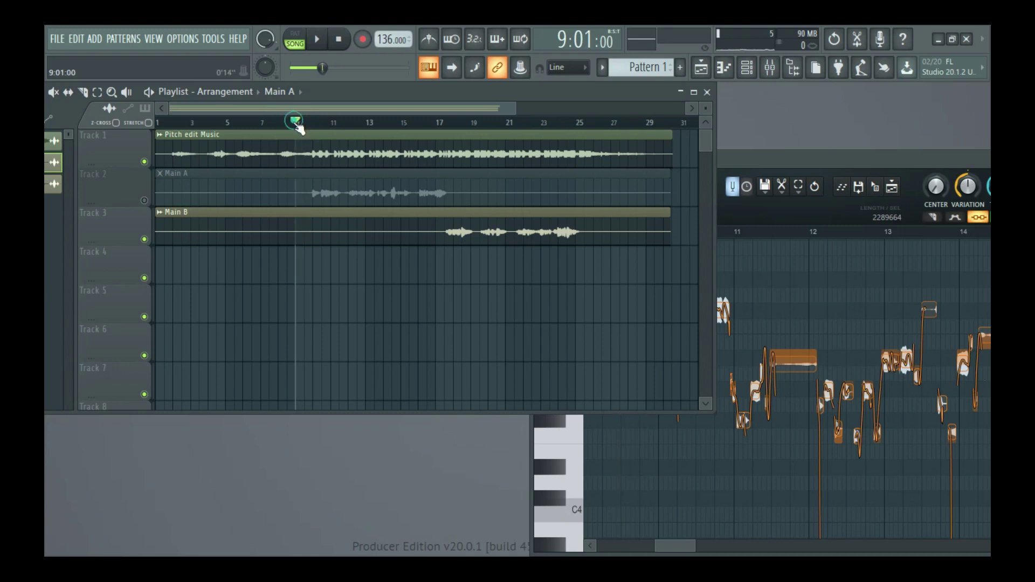
{"action": "left_click", "coordinate": [317, 39]}
{"action": "left_click_drag", "start_coordinate": [833, 160], "coordinate": [679, 148]}
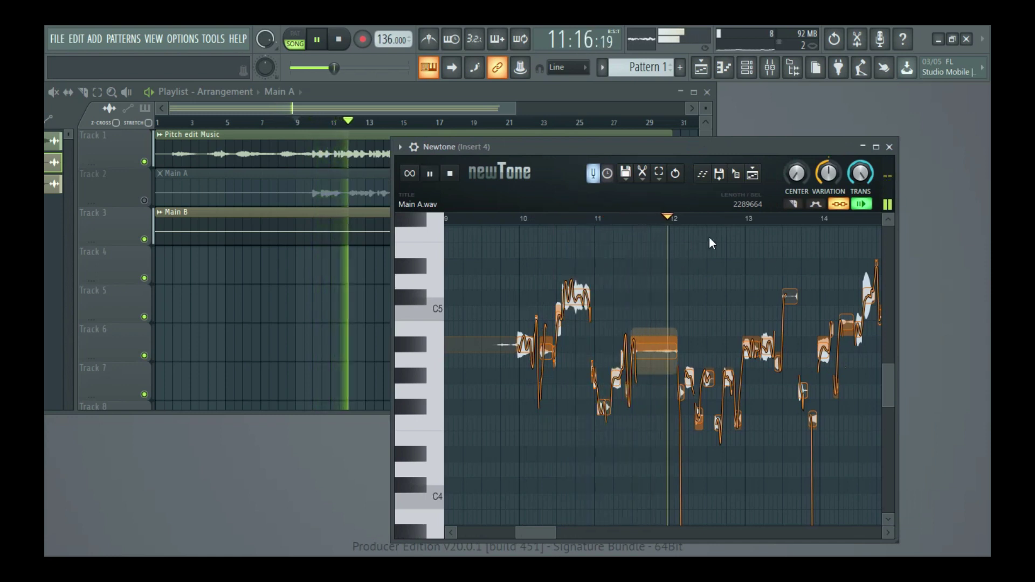
{"action": "key", "text": "space"}
{"action": "key", "text": "space"}
- Maximize Newtone and open the Main A note at the start of bar 10 for advanced editing
{"action": "left_click", "coordinate": [876, 147]}
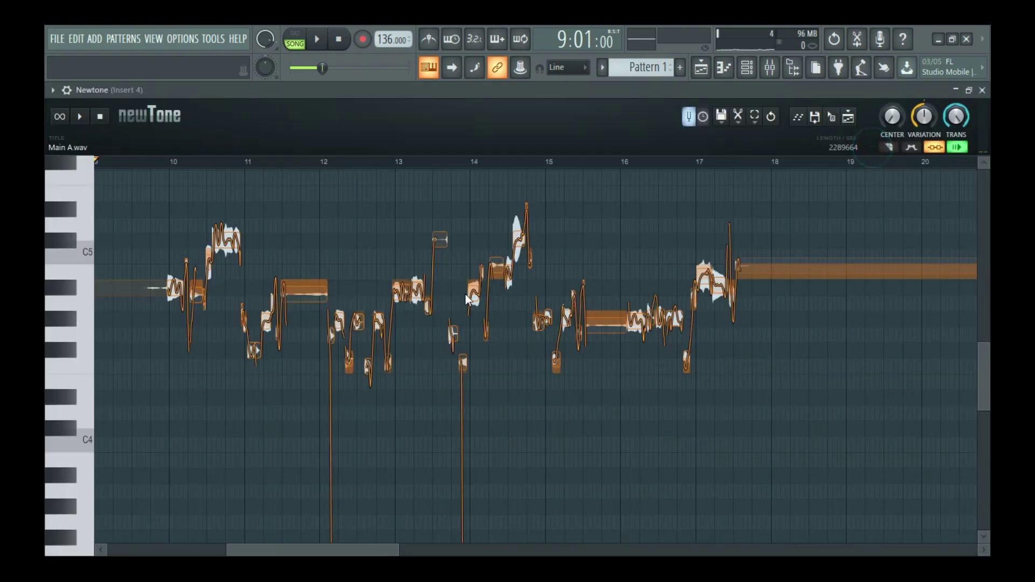
{"action": "scroll", "coordinate": [145, 160], "scroll_direction": "up", "scroll_amount": 3}
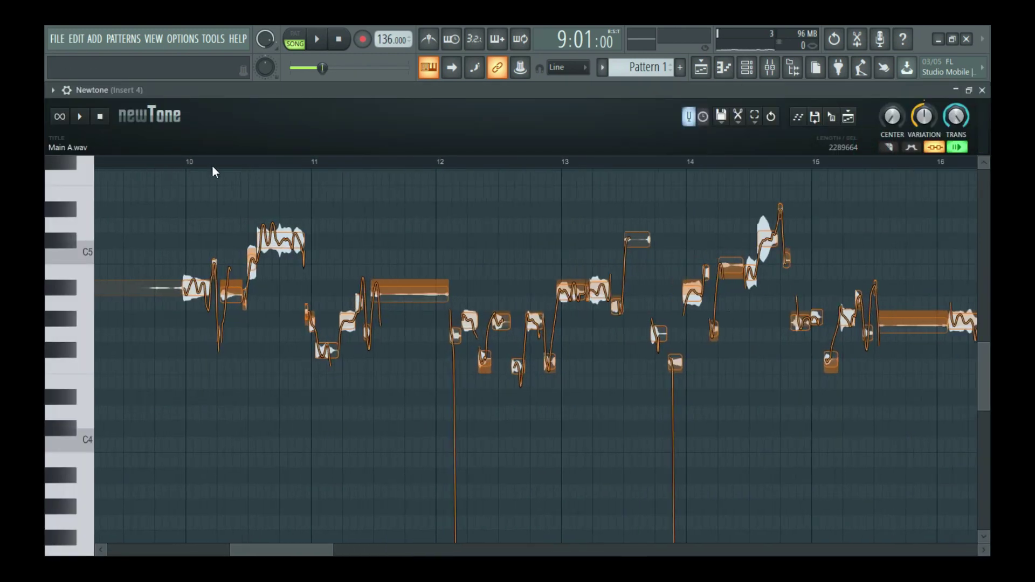
{"action": "scroll", "coordinate": [171, 159], "scroll_direction": "up", "scroll_amount": 1}
{"action": "scroll", "coordinate": [171, 161], "scroll_direction": "down", "scroll_amount": 3}
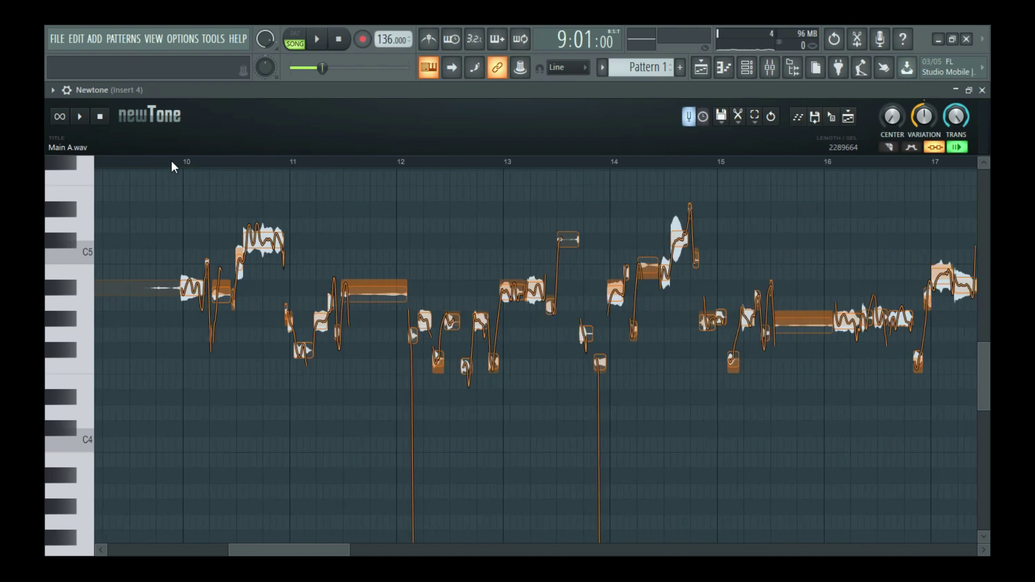
{"action": "scroll", "coordinate": [171, 160], "scroll_direction": "up", "scroll_amount": 1}
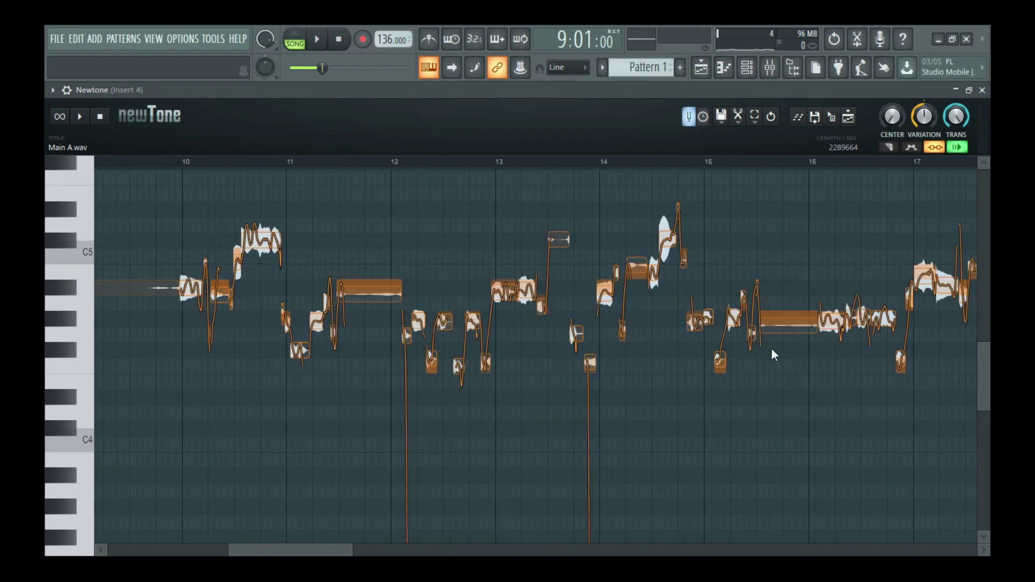
{"action": "mouse_move", "coordinate": [985, 344]}
{"action": "left_mouse_down"}
{"action": "mouse_move", "coordinate": [984, 326]}
{"action": "mouse_move", "coordinate": [989, 371]}
{"action": "mouse_move", "coordinate": [983, 335]}
{"action": "left_mouse_up"}
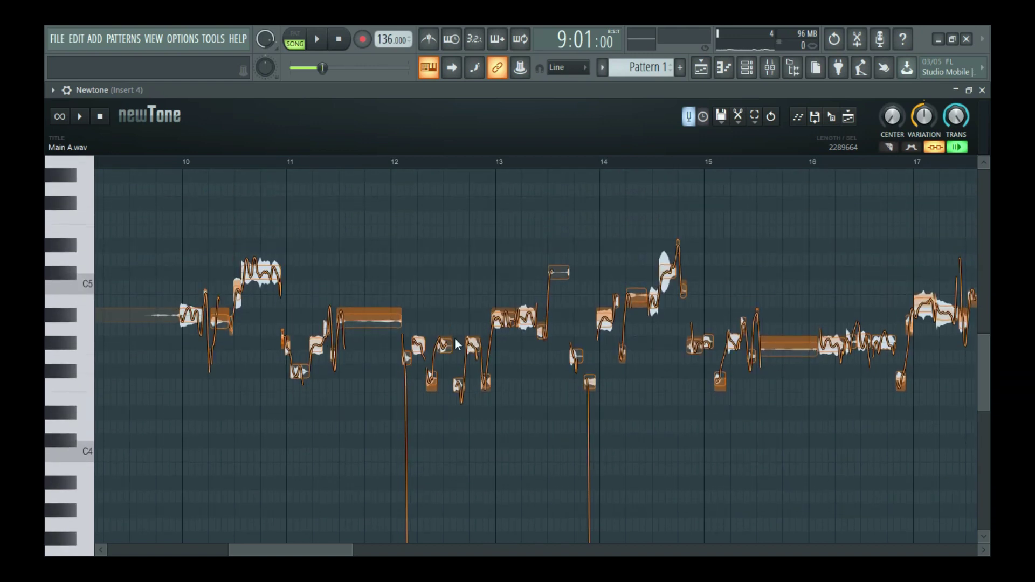
{"action": "double_click", "coordinate": [187, 314]}
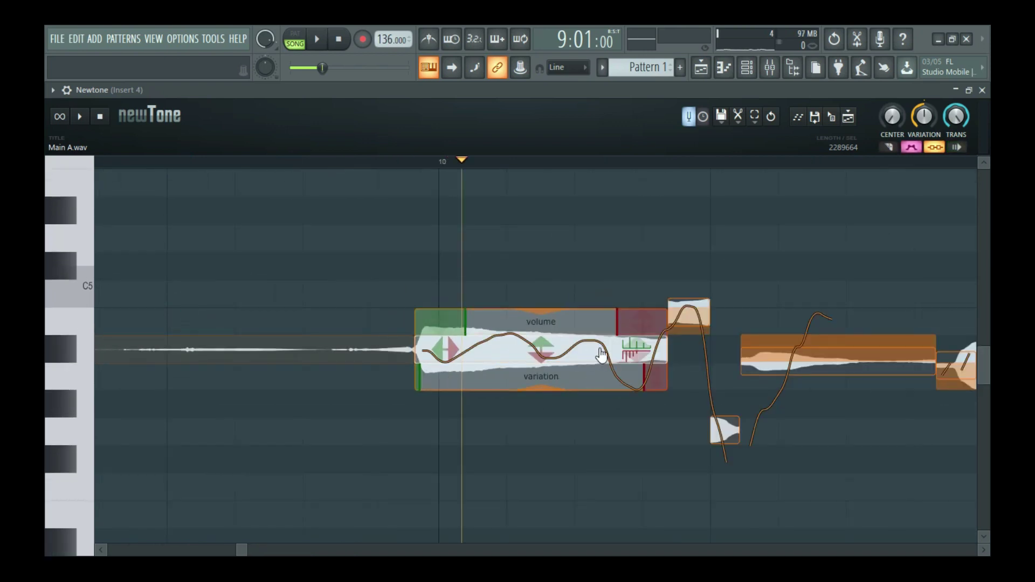
- Shorten the volume ramp-in of the note at bar 10 and set its volume to 122.54%
{"action": "left_click_drag", "start_coordinate": [491, 319], "coordinate": [612, 330]}
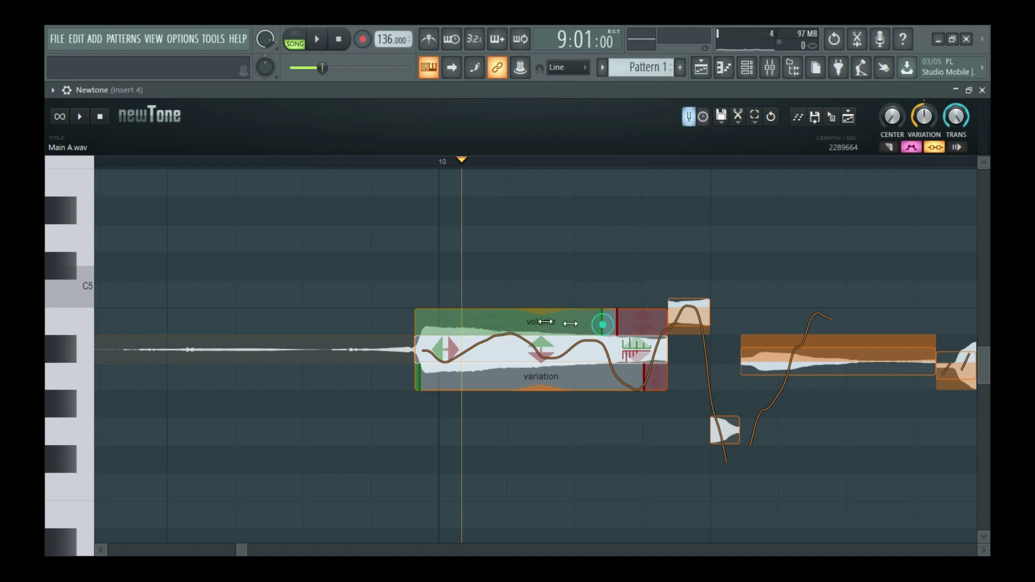
{"action": "left_click_drag", "start_coordinate": [505, 316], "coordinate": [446, 332]}
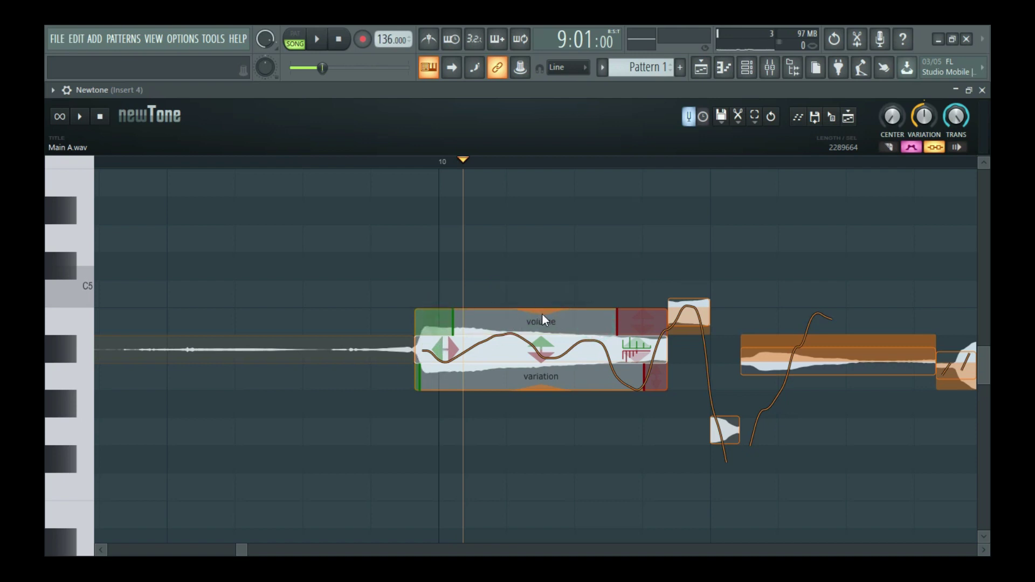
{"action": "left_click", "coordinate": [540, 351]}
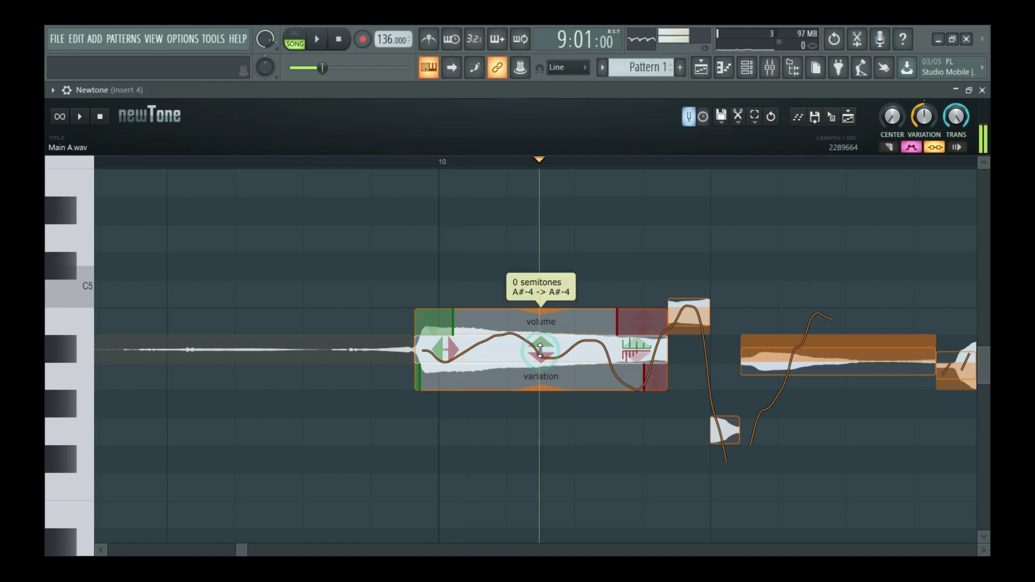
{"action": "mouse_move", "coordinate": [539, 310]}
{"action": "left_mouse_down"}
{"action": "mouse_move", "coordinate": [542, 281]}
{"action": "mouse_move", "coordinate": [542, 313]}
{"action": "mouse_move", "coordinate": [543, 296]}
{"action": "mouse_move", "coordinate": [547, 304]}
{"action": "left_mouse_up"}
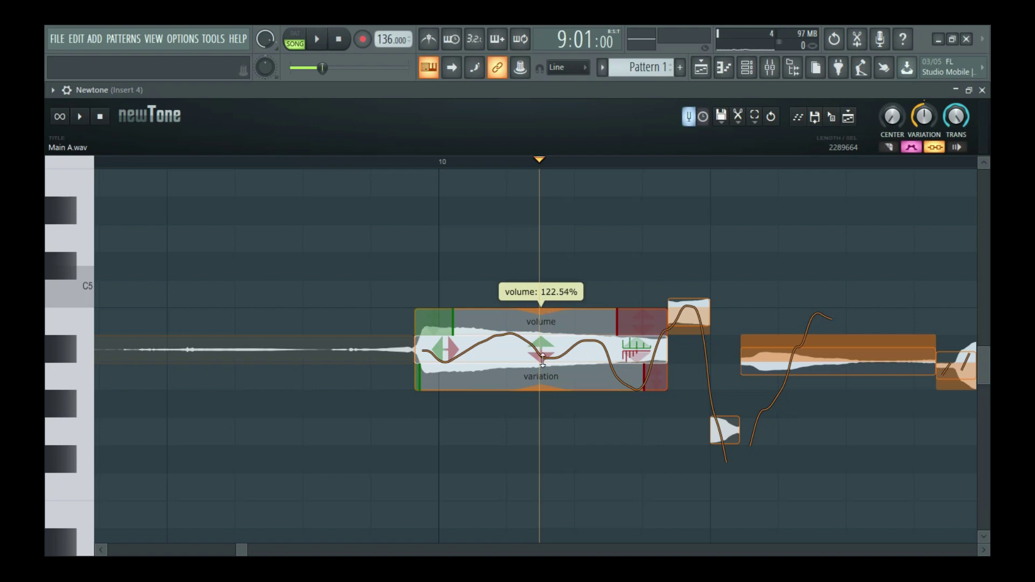
- Adjust the bar 10 note's variation ramp-in to 17.53% and extend the ramp to roughly the first fifth of the note
{"action": "mouse_move", "coordinate": [421, 379]}
{"action": "left_mouse_down"}
{"action": "mouse_move", "coordinate": [537, 377]}
{"action": "mouse_move", "coordinate": [503, 377]}
{"action": "left_mouse_up"}
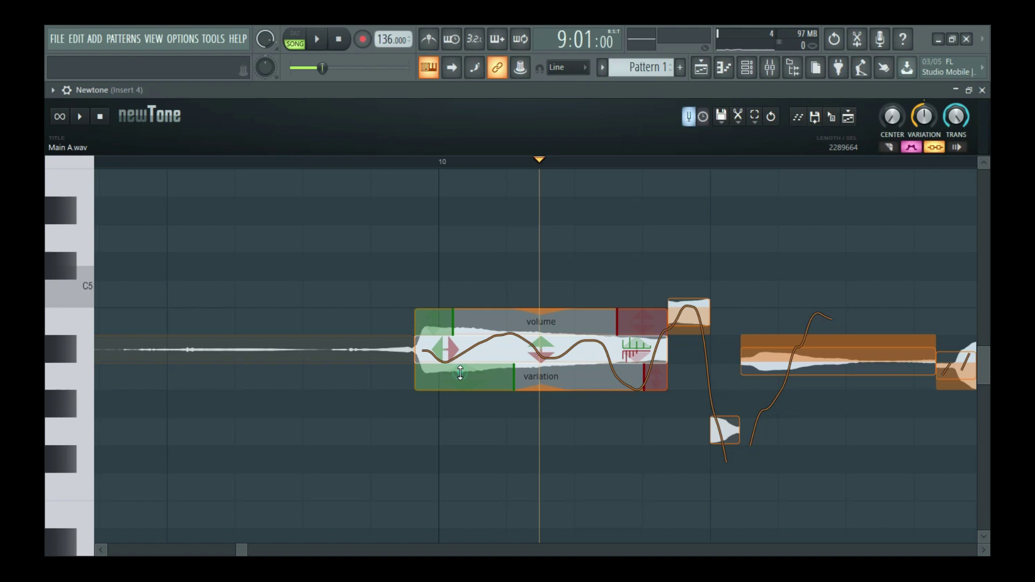
{"action": "mouse_move", "coordinate": [514, 377]}
{"action": "left_mouse_down"}
{"action": "mouse_move", "coordinate": [445, 376]}
{"action": "mouse_move", "coordinate": [430, 332]}
{"action": "mouse_move", "coordinate": [444, 378]}
{"action": "mouse_move", "coordinate": [602, 379]}
{"action": "left_mouse_up"}
{"action": "left_click_drag", "start_coordinate": [492, 381], "coordinate": [492, 376]}
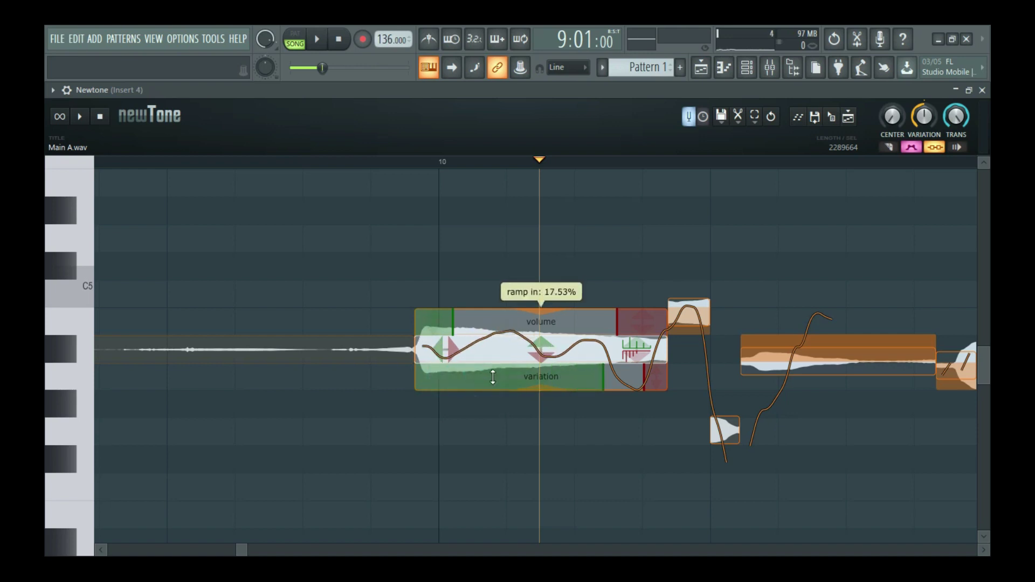
{"action": "left_click_drag", "start_coordinate": [604, 382], "coordinate": [461, 384]}
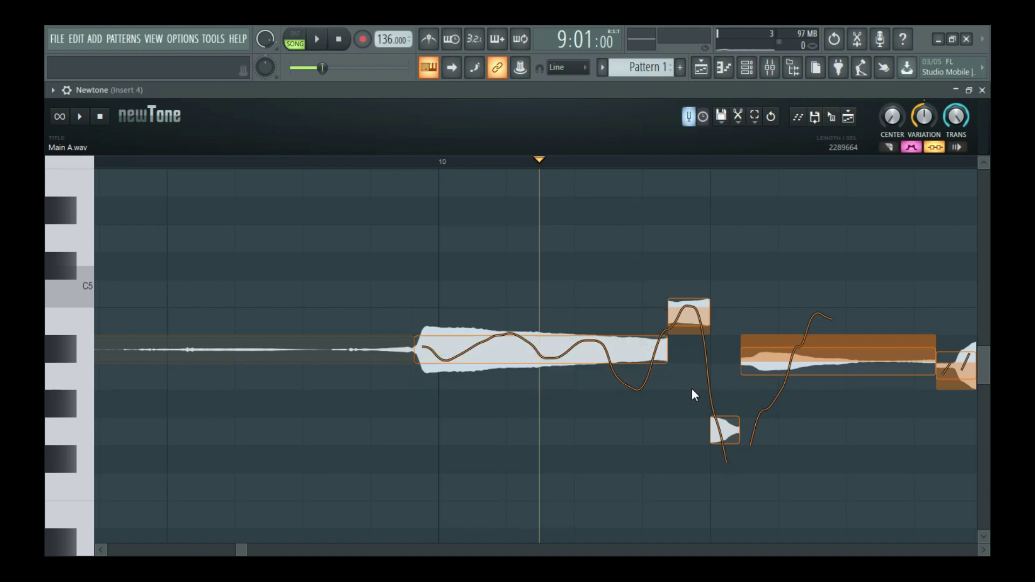
- Raise the bar 10 note's pitch variation to 245.91% and play it back
{"action": "mouse_move", "coordinate": [525, 370]}
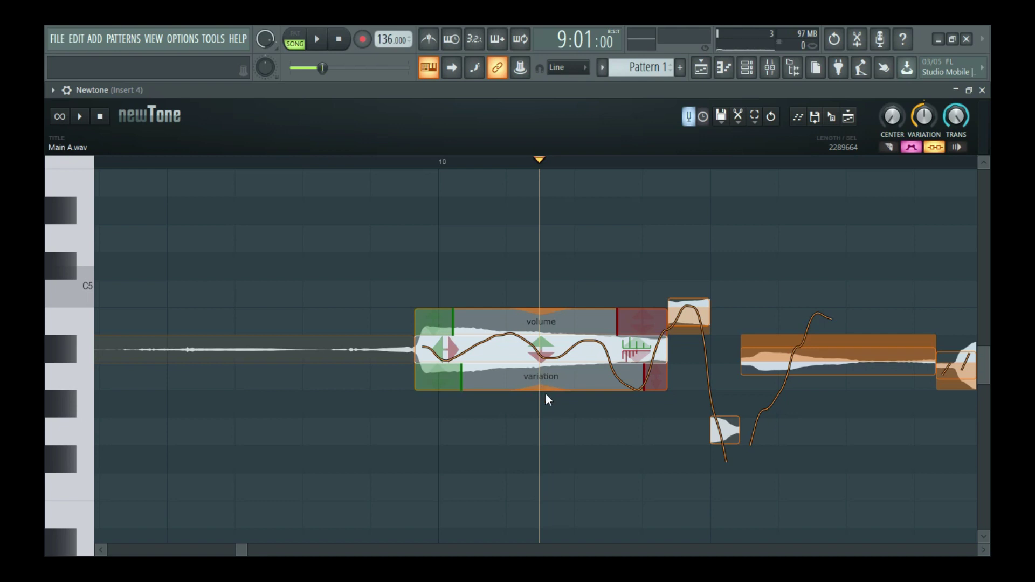
{"action": "left_click_drag", "start_coordinate": [546, 389], "coordinate": [542, 499]}
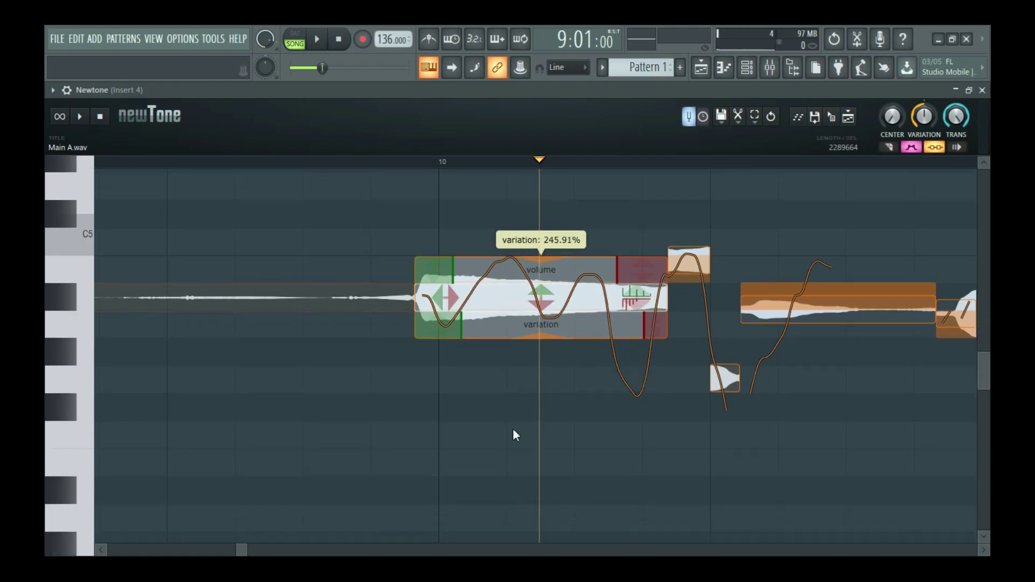
{"action": "left_click", "coordinate": [331, 162]}
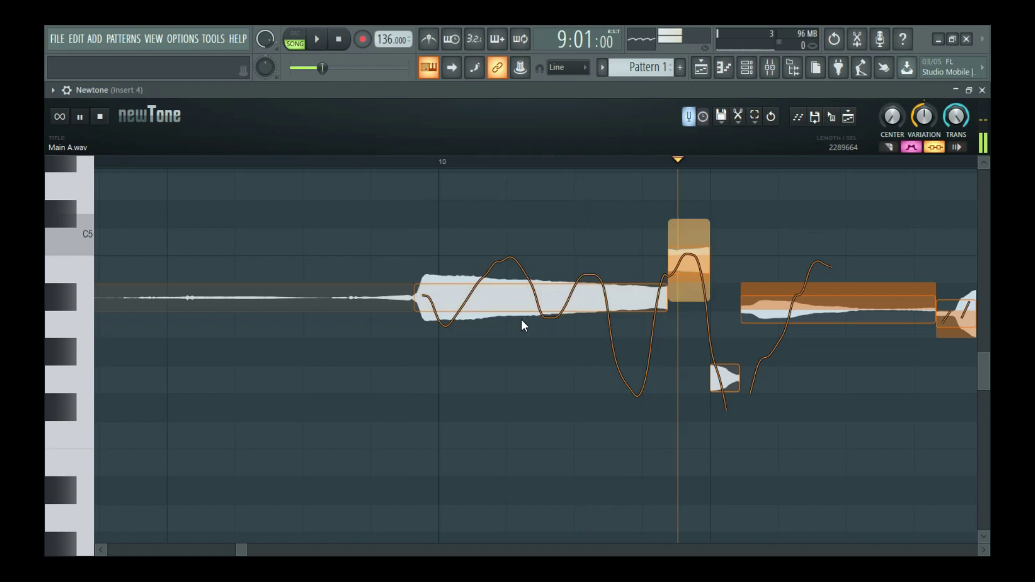
- Reduce the bar 10 note's pitch variation to 48.65% and play the vocal from just before bar 10
{"action": "left_click_drag", "start_coordinate": [544, 337], "coordinate": [554, 290]}
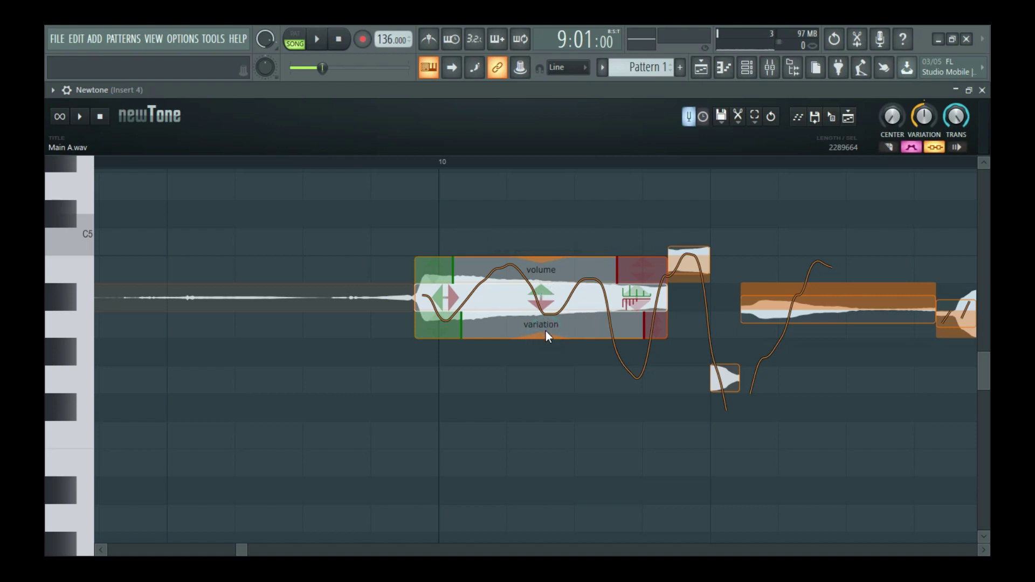
{"action": "left_click_drag", "start_coordinate": [539, 338], "coordinate": [543, 222]}
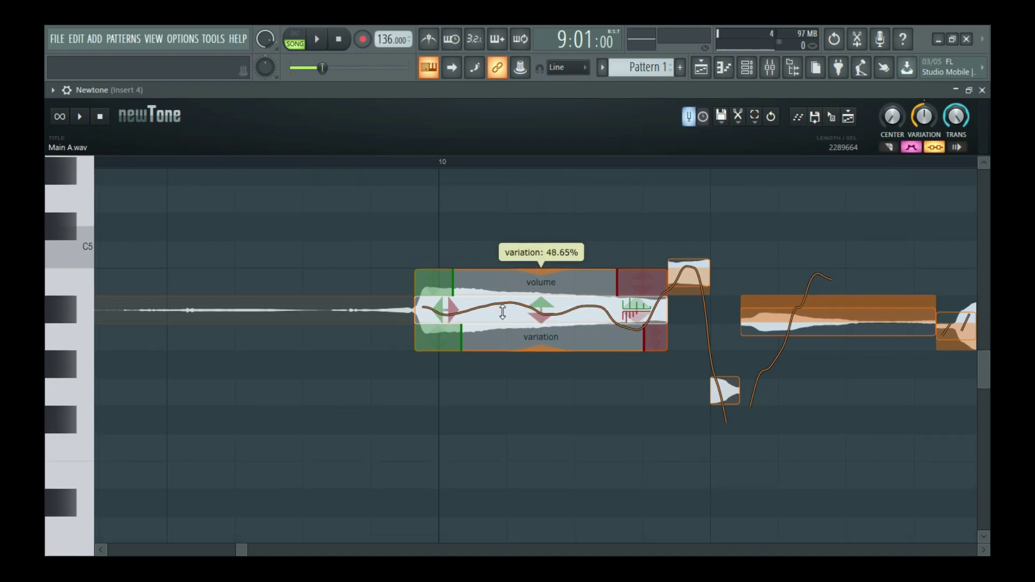
{"action": "left_click", "coordinate": [354, 161]}
{"action": "scroll", "coordinate": [357, 160], "scroll_direction": "down", "scroll_amount": 2}
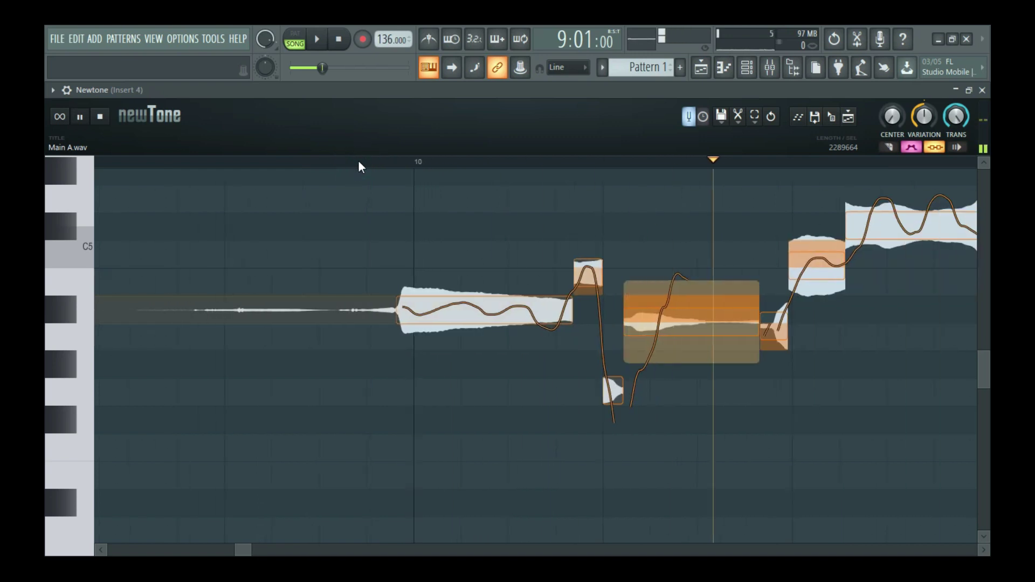
{"action": "scroll", "coordinate": [358, 161], "scroll_direction": "down", "scroll_amount": 2}
{"action": "scroll", "coordinate": [358, 160], "scroll_direction": "up", "scroll_amount": 2}
{"action": "key", "text": "space"}
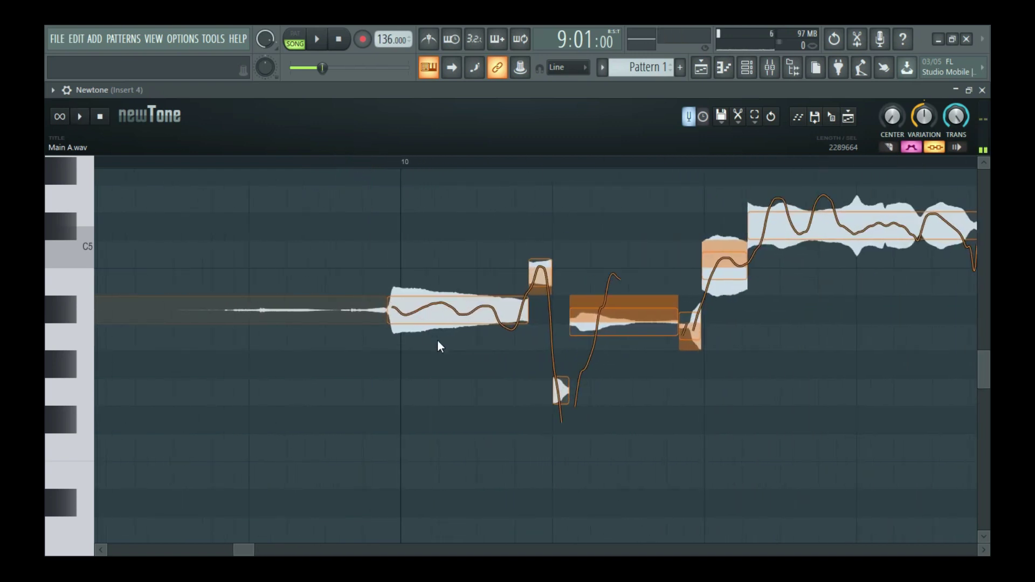
- Transpose the bar 10 note up 3 semitones to C#-5, play it, and return it to A#-4
{"action": "mouse_move", "coordinate": [440, 303]}
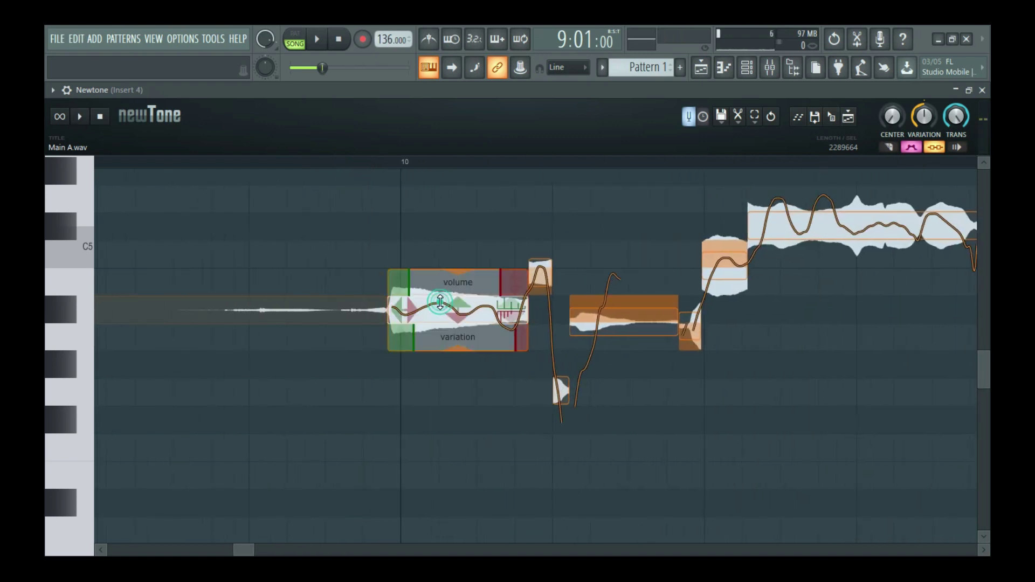
{"action": "left_click", "coordinate": [361, 161]}
{"action": "scroll", "coordinate": [473, 321], "scroll_direction": "up", "scroll_amount": 1}
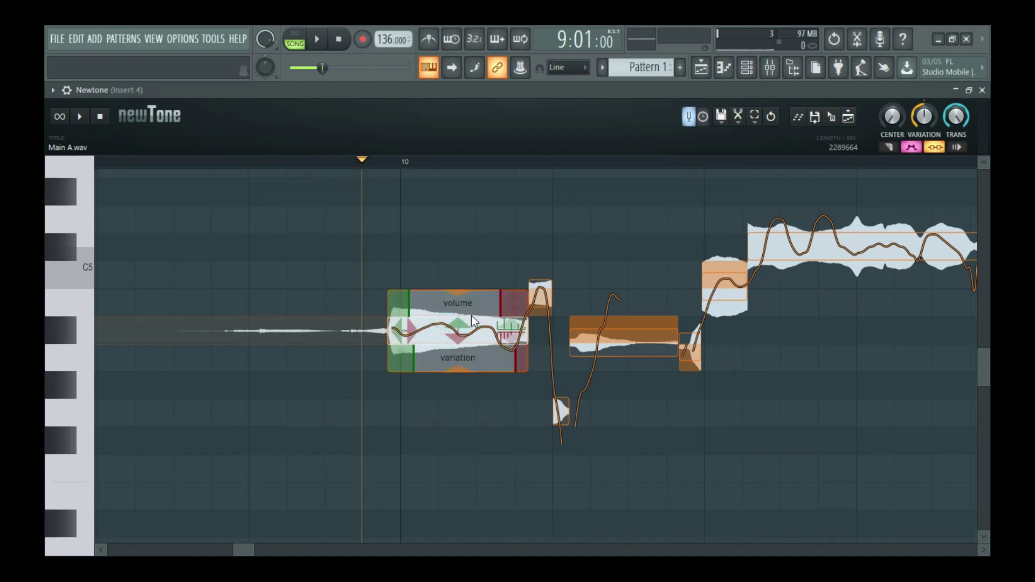
{"action": "scroll", "coordinate": [474, 321], "scroll_direction": "up", "scroll_amount": 1}
{"action": "left_click_drag", "start_coordinate": [459, 353], "coordinate": [455, 269]}
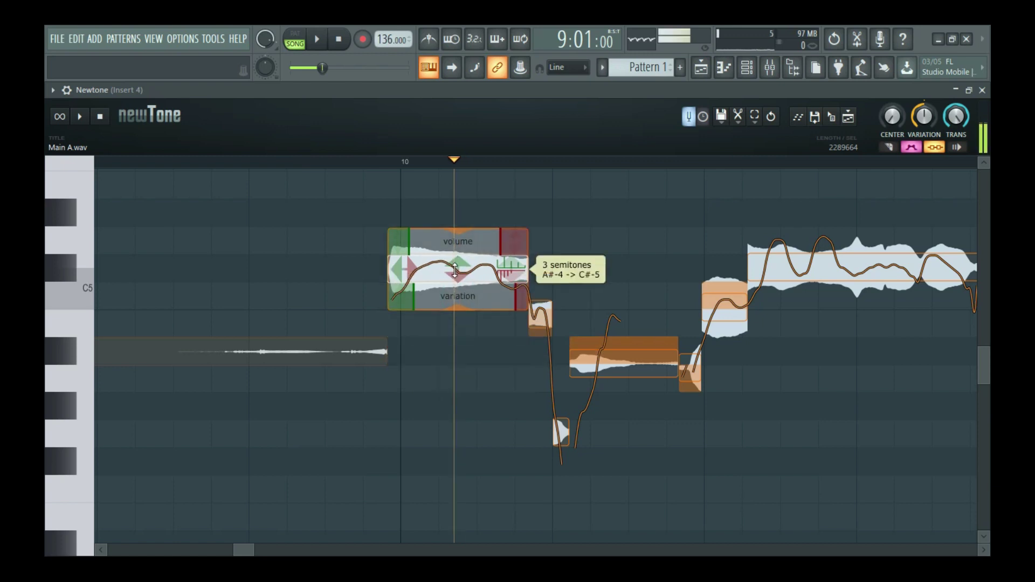
{"action": "left_click", "coordinate": [315, 161]}
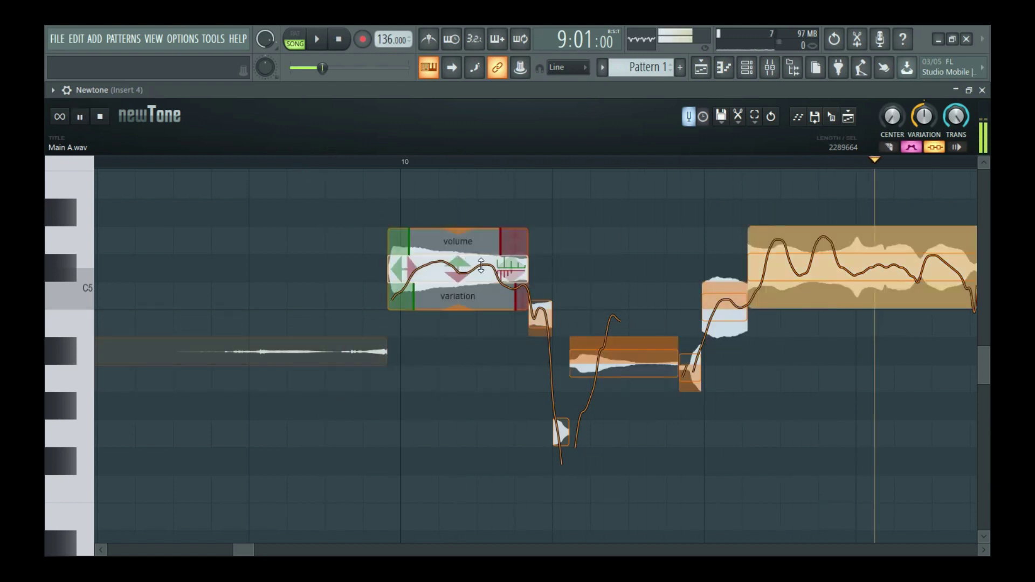
{"action": "left_click_drag", "start_coordinate": [446, 285], "coordinate": [456, 362]}
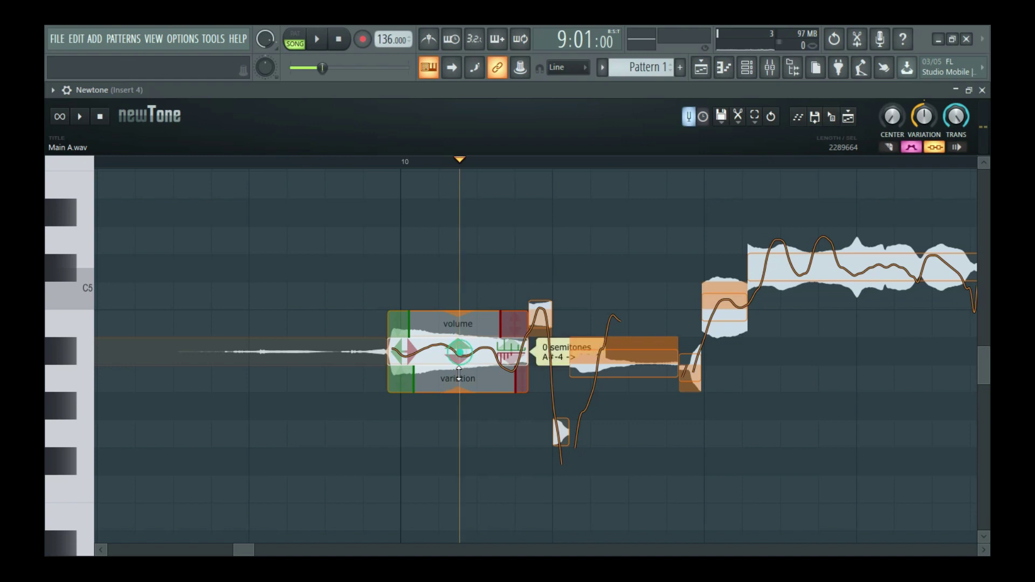
- Lower the bar 10 note to F#-4, play it back, and undo the pitch move
{"action": "left_click_drag", "start_coordinate": [460, 353], "coordinate": [456, 463]}
{"action": "left_click", "coordinate": [231, 163]}
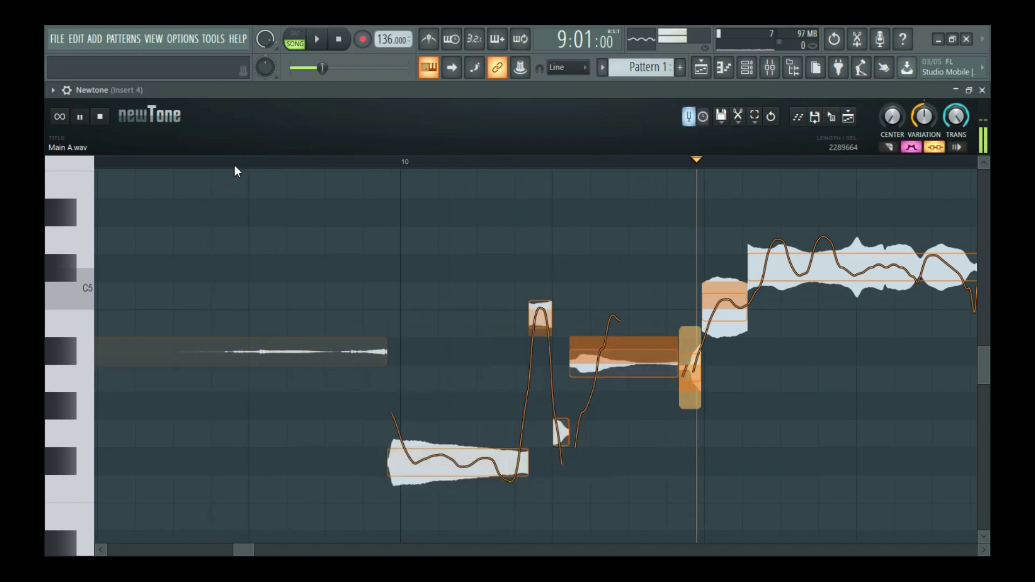
{"action": "key", "text": "space"}
{"action": "key", "text": "ctrl+z"}
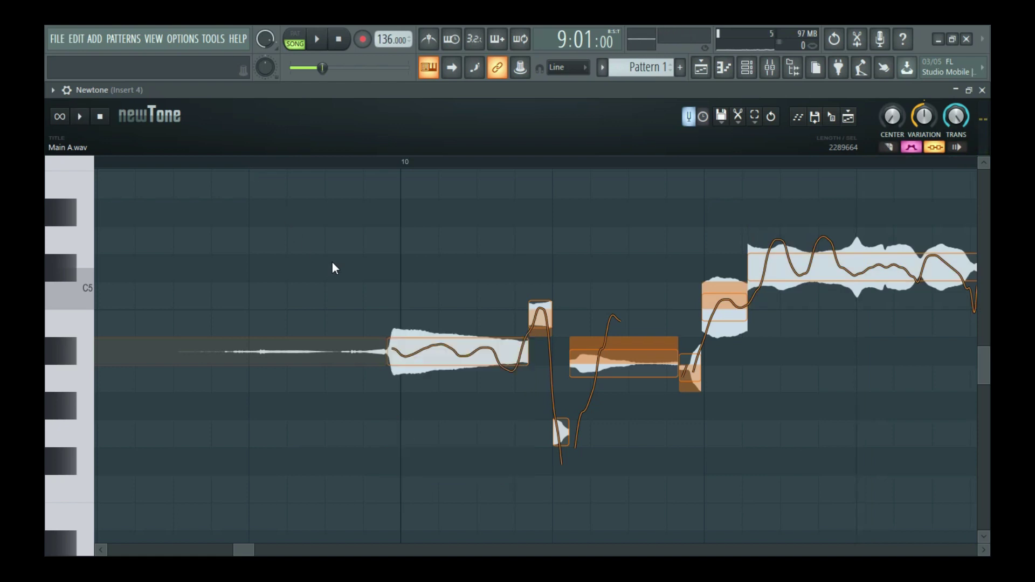
- Select the vocal notes up to bar 12 and set the pitch Center correction to 89%
{"action": "scroll", "coordinate": [401, 160], "scroll_direction": "down", "scroll_amount": 5}
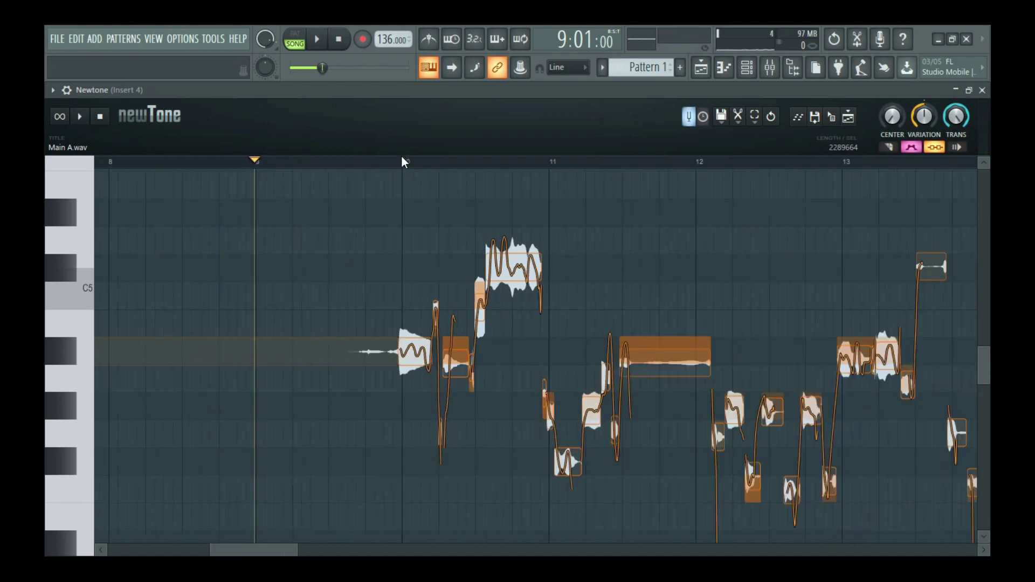
{"action": "scroll", "coordinate": [408, 160], "scroll_direction": "up", "scroll_amount": 4}
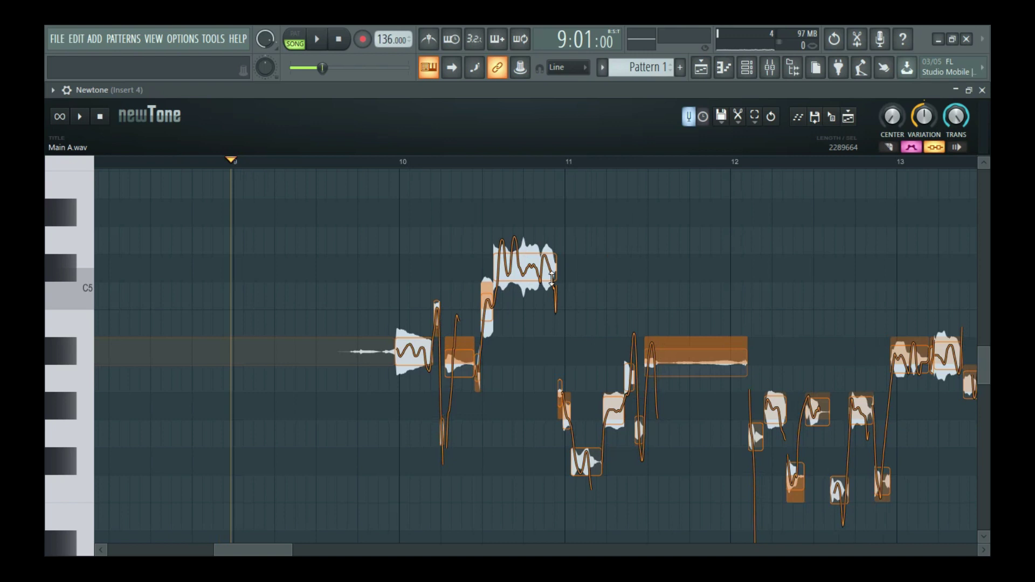
{"action": "left_click_drag", "start_coordinate": [360, 220], "coordinate": [724, 501]}
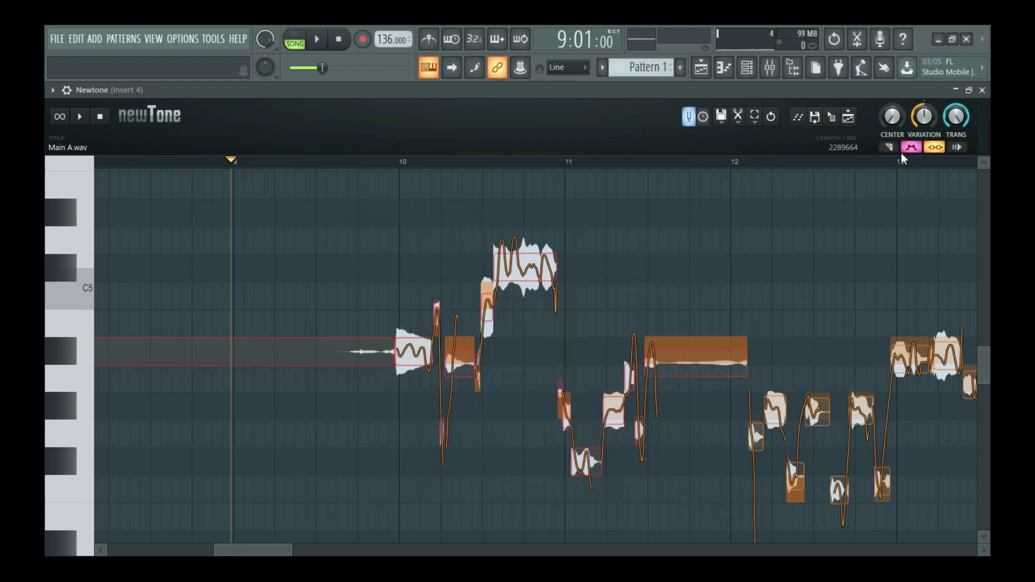
{"action": "left_click_drag", "start_coordinate": [892, 123], "coordinate": [892, 71]}
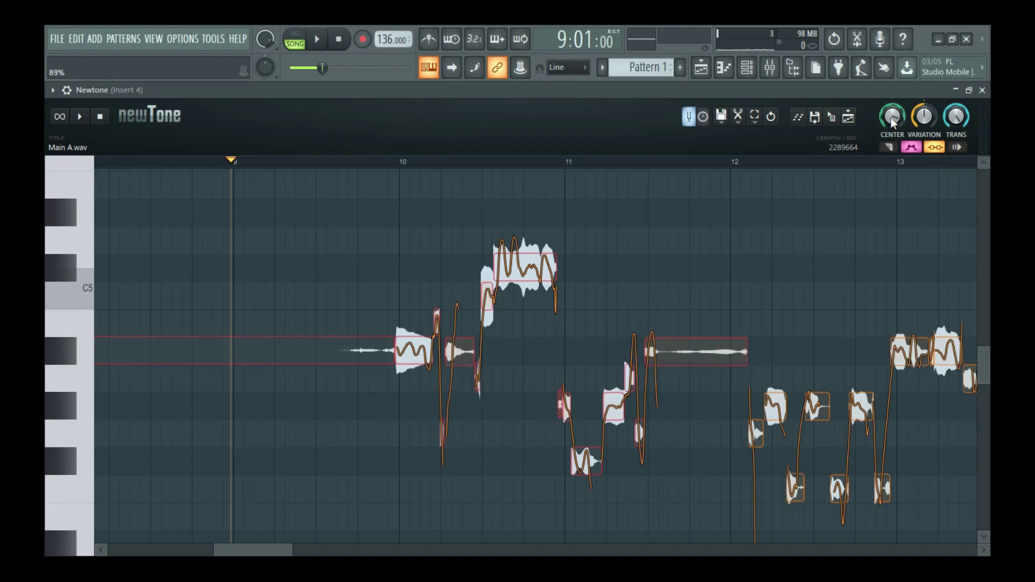
- Play the pitch-centered vocal from before bar 10 through the closing phrase around bar 17, following the notes
{"action": "left_click", "coordinate": [296, 161]}
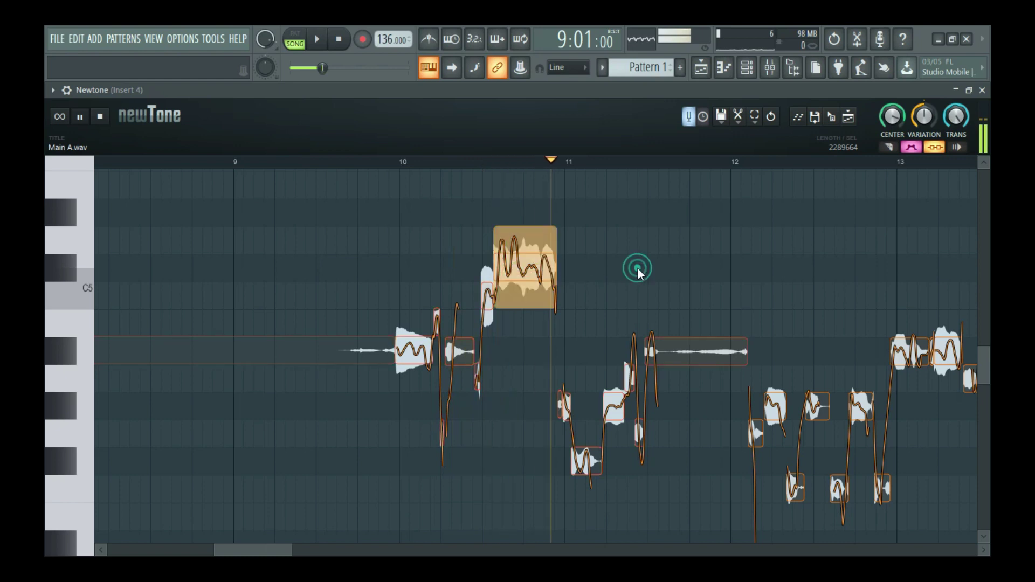
{"action": "left_click", "coordinate": [542, 162]}
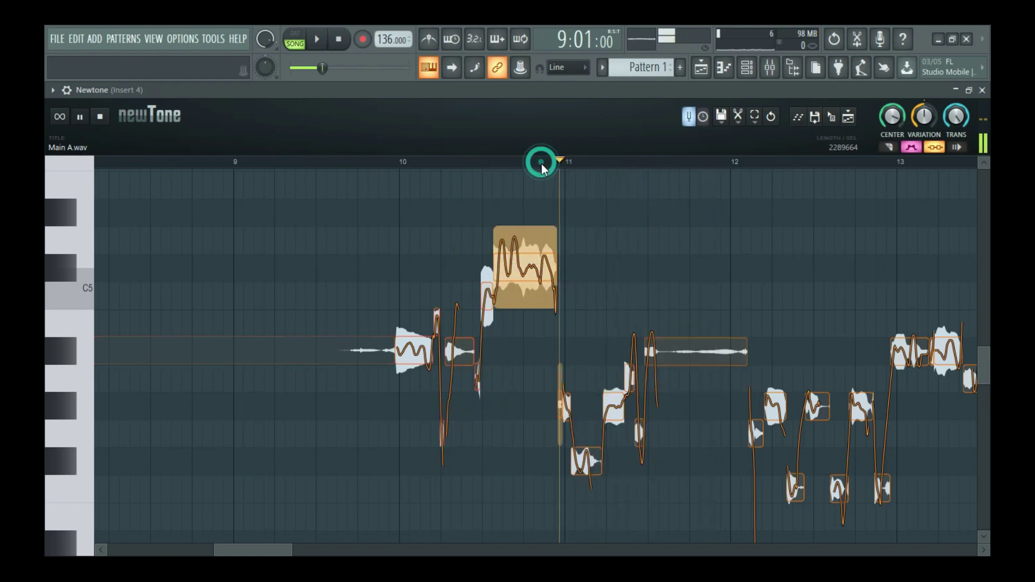
{"action": "scroll", "coordinate": [542, 165], "scroll_direction": "down", "scroll_amount": 5}
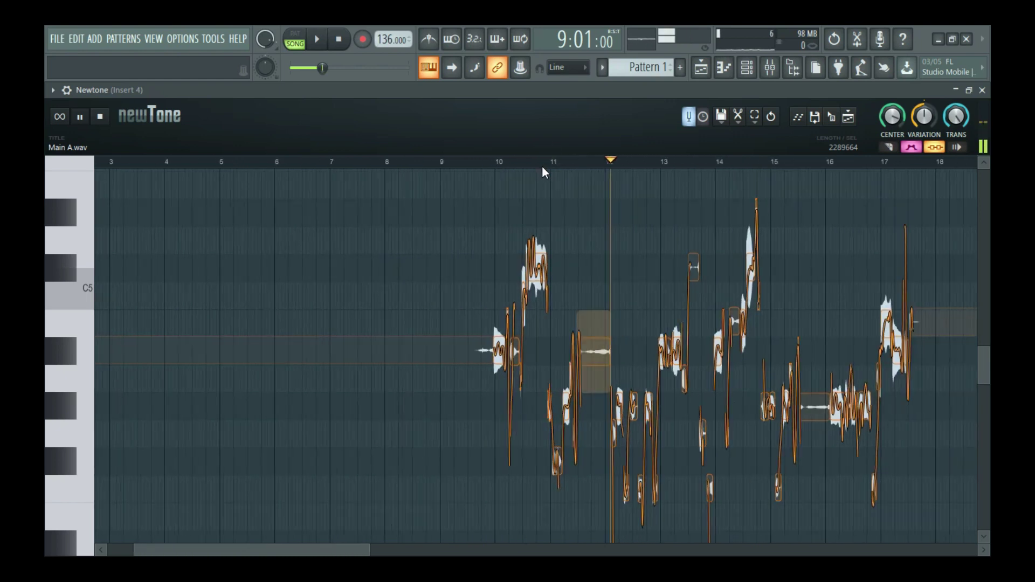
{"action": "scroll", "coordinate": [584, 157], "scroll_direction": "up", "scroll_amount": 6}
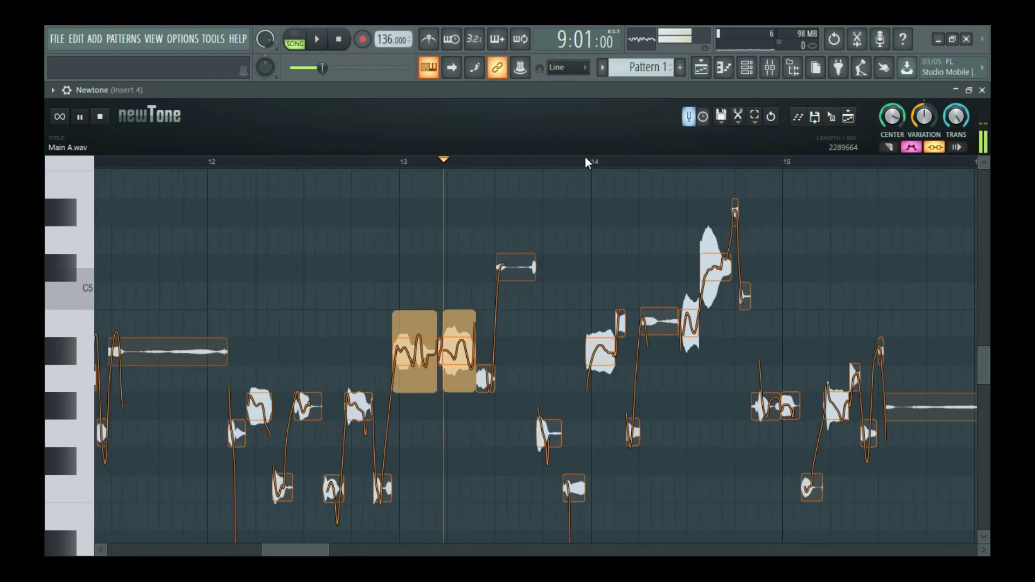
{"action": "scroll", "coordinate": [586, 158], "scroll_direction": "down", "scroll_amount": 1}
{"action": "scroll", "coordinate": [585, 158], "scroll_direction": "down", "scroll_amount": 6}
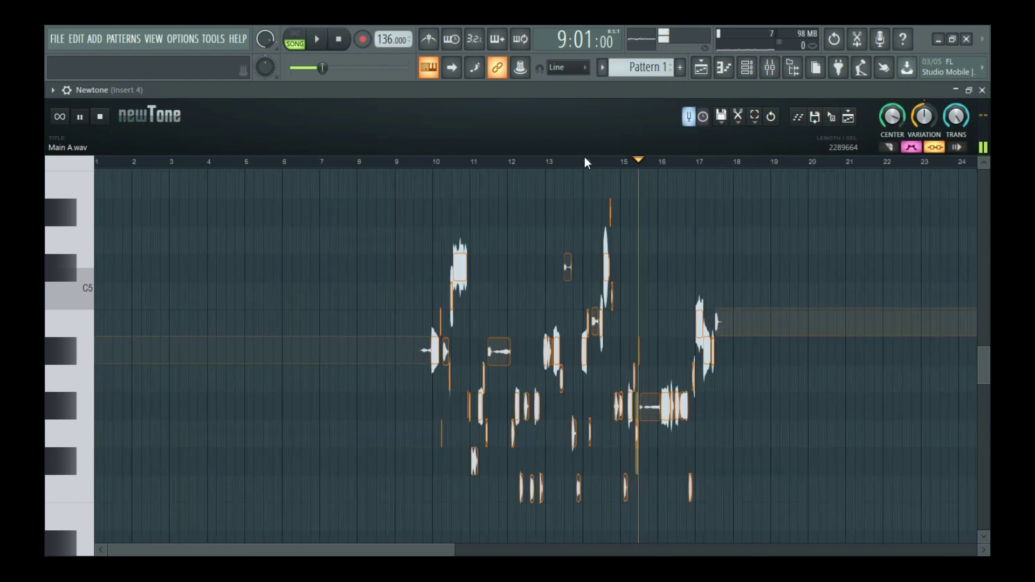
{"action": "scroll", "coordinate": [678, 165], "scroll_direction": "up", "scroll_amount": 7}
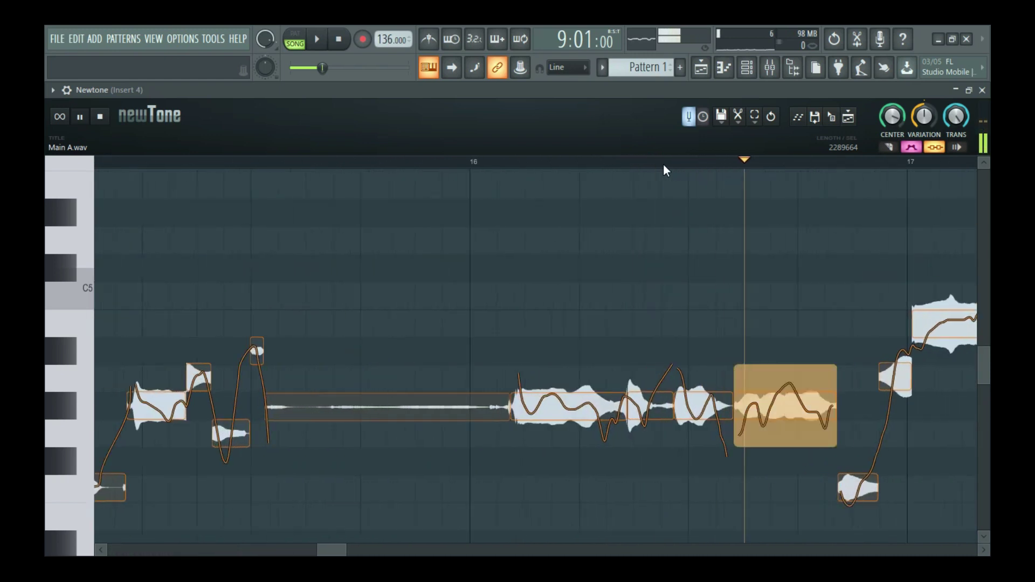
{"action": "scroll", "coordinate": [664, 165], "scroll_direction": "down", "scroll_amount": 3}
{"action": "key", "text": "space"}
{"action": "left_click", "coordinate": [709, 163]}
{"action": "scroll", "coordinate": [798, 166], "scroll_direction": "up", "scroll_amount": 5}
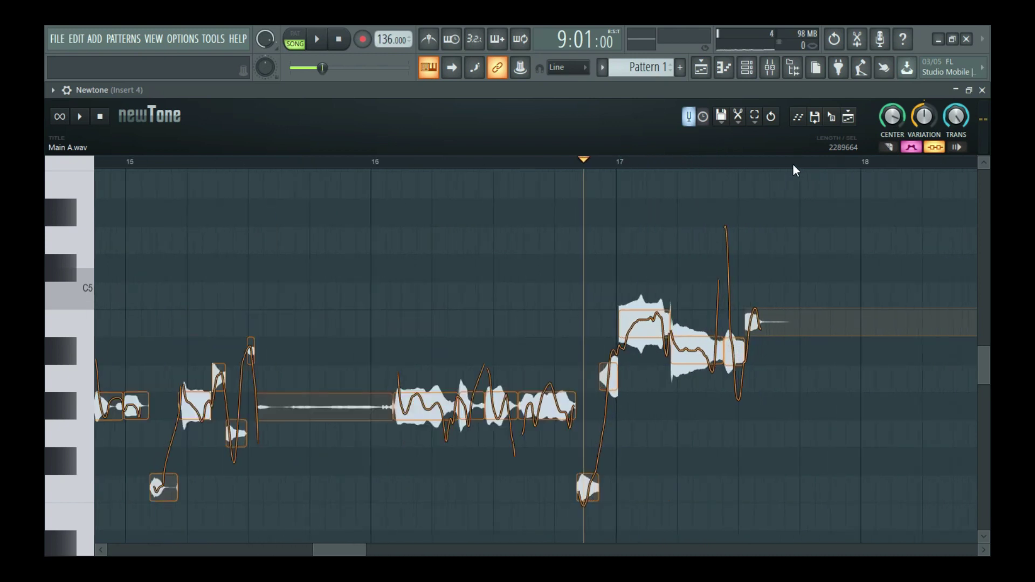
{"action": "key", "text": "space"}
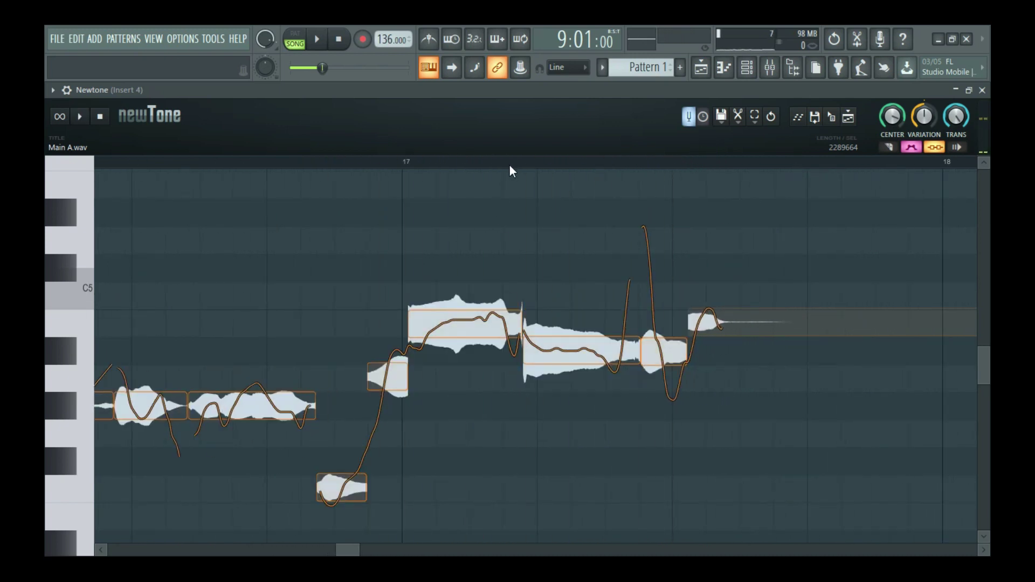
- Bring the start of the vocal back into view and restore Newtone to its smaller window over the playlist
{"action": "scroll", "coordinate": [511, 167], "scroll_direction": "down", "scroll_amount": 4}
{"action": "scroll", "coordinate": [515, 161], "scroll_direction": "down", "scroll_amount": 8}
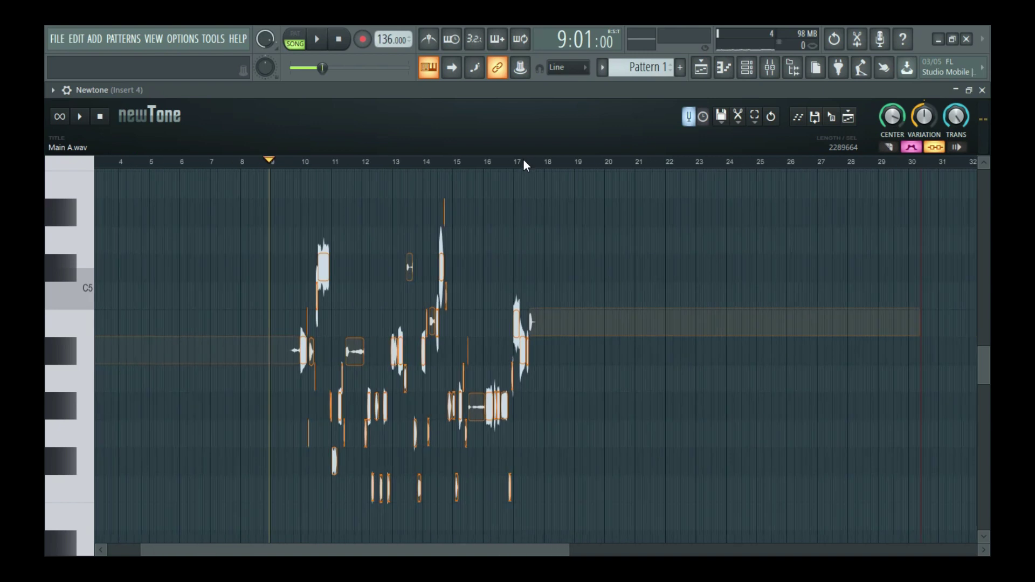
{"action": "scroll", "coordinate": [281, 165], "scroll_direction": "up", "scroll_amount": 6}
{"action": "left_click", "coordinate": [310, 88]}
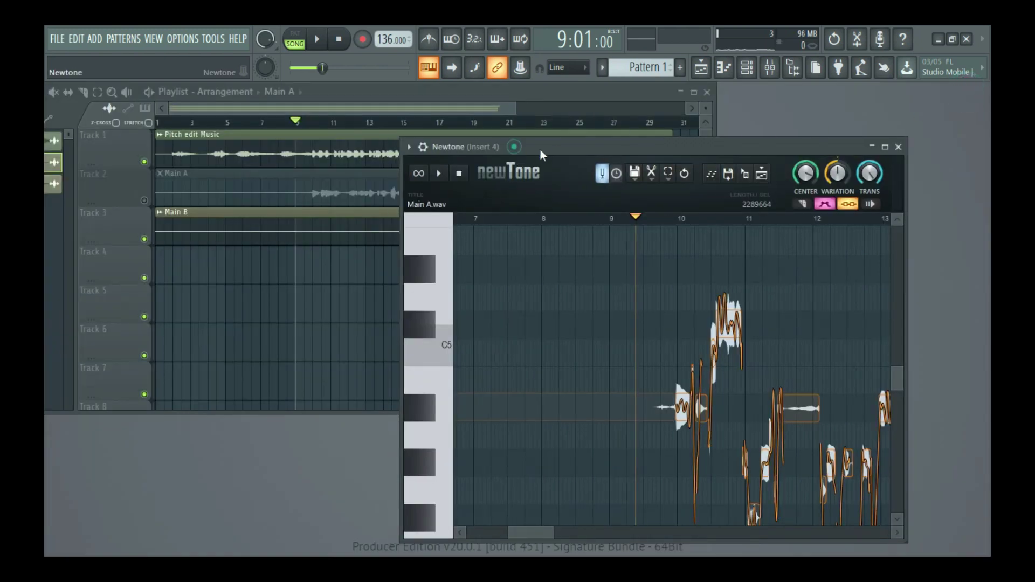
- Move Newtone aside, bring up the channel rack in place of the playlist, and add an FL Keys channel
{"action": "left_click_drag", "start_coordinate": [540, 153], "coordinate": [657, 165]}
{"action": "left_click", "coordinate": [747, 67]}
{"action": "left_click_drag", "start_coordinate": [254, 99], "coordinate": [238, 198]}
{"action": "left_click", "coordinate": [707, 92]}
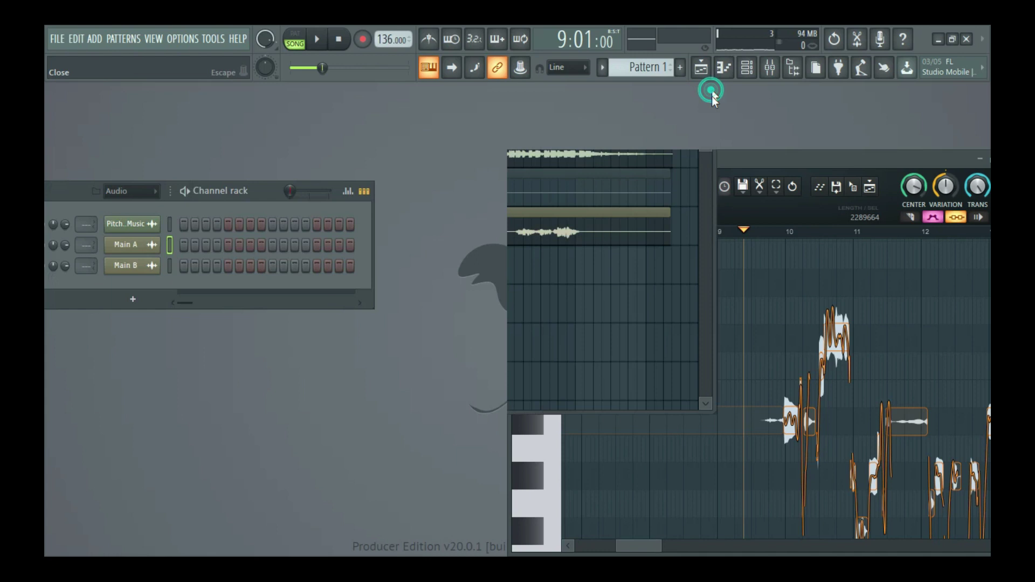
{"action": "left_click", "coordinate": [130, 299]}
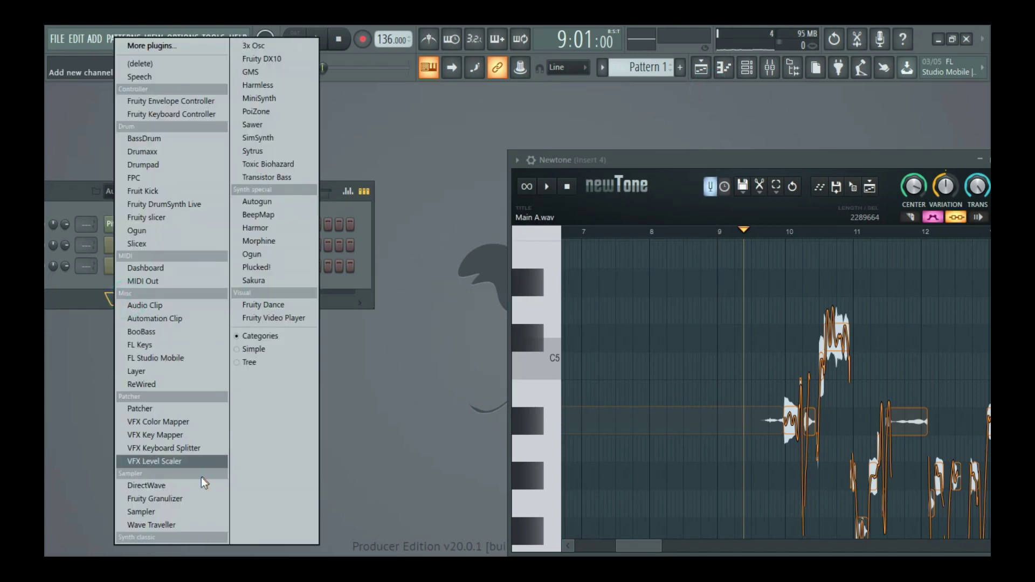
{"action": "left_click", "coordinate": [140, 345]}
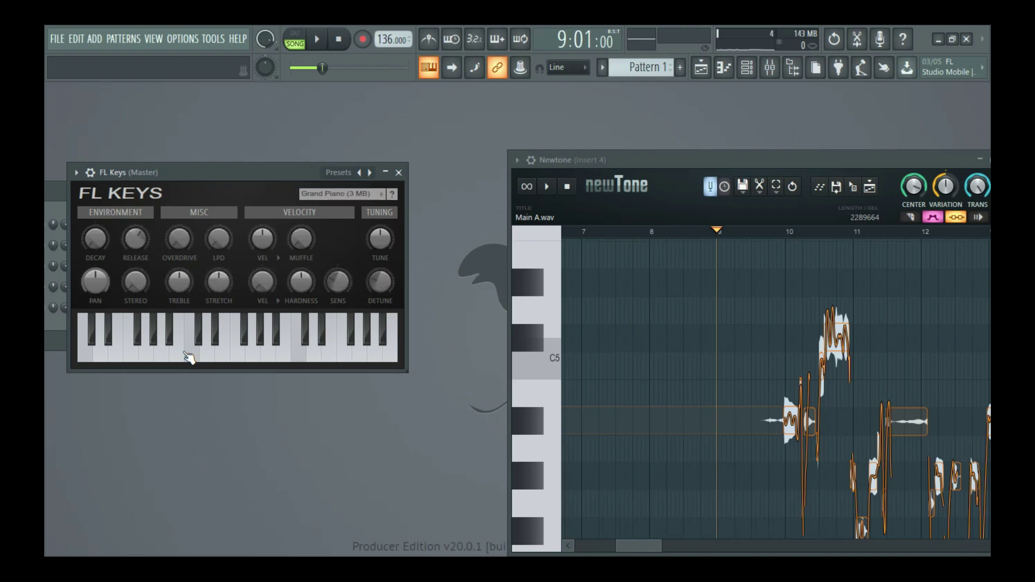
- Sound black-key reference notes such as C#, A# and G# on the FL Keys piano and compare them with the opening vocal phrase
{"action": "left_click", "coordinate": [304, 338]}
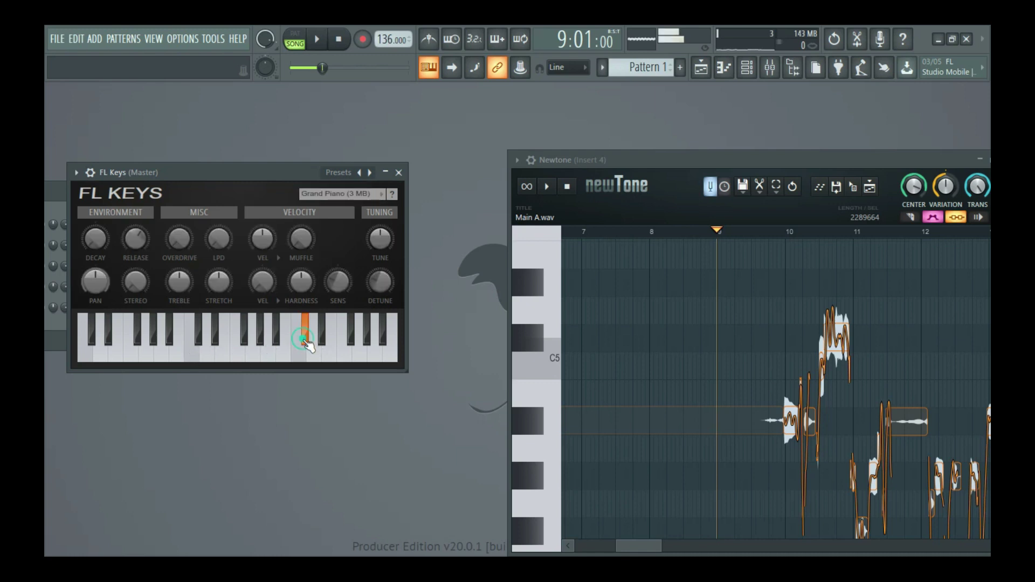
{"action": "left_click", "coordinate": [303, 339]}
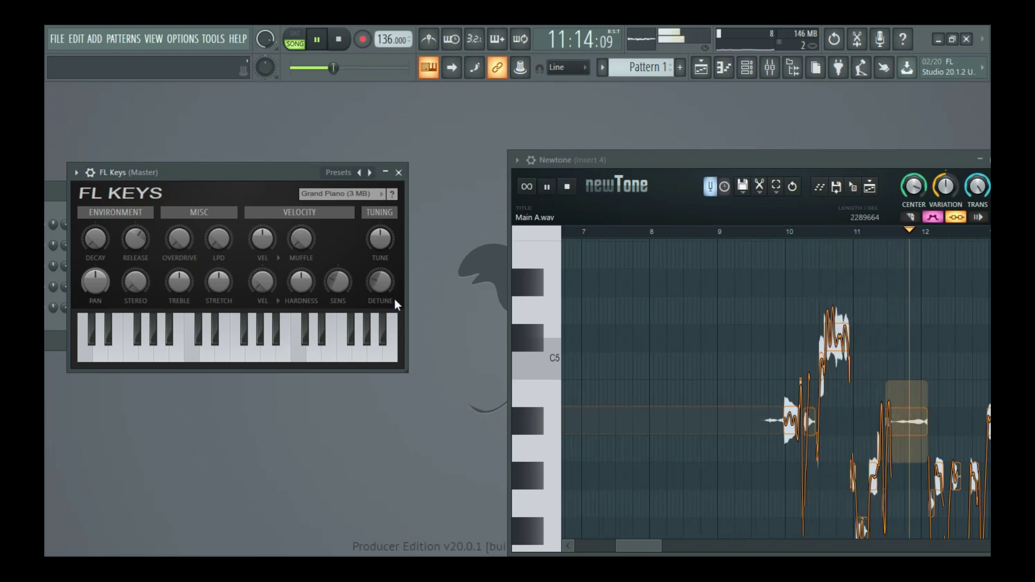
{"action": "left_click", "coordinate": [339, 42]}
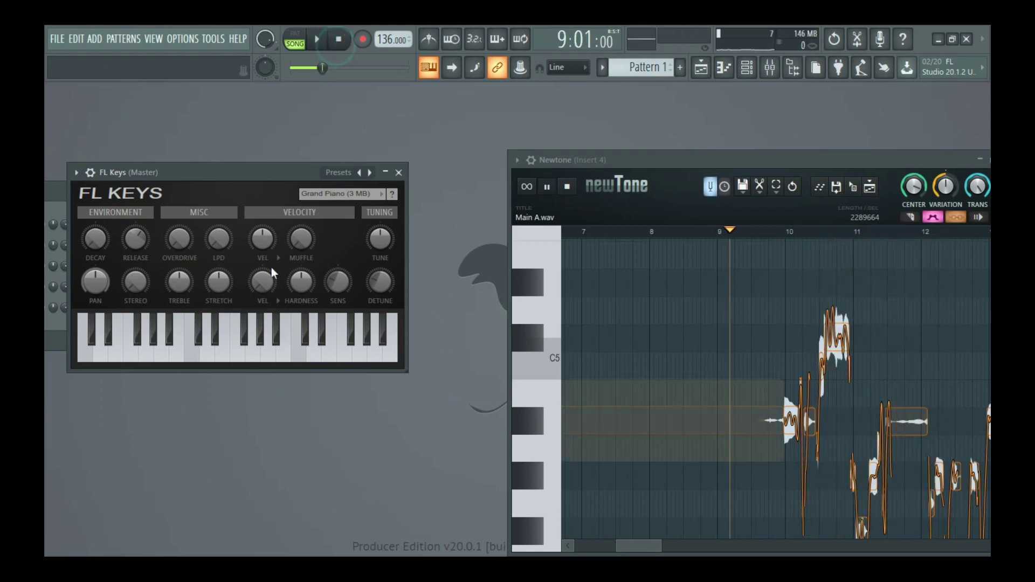
{"action": "left_click", "coordinate": [267, 347]}
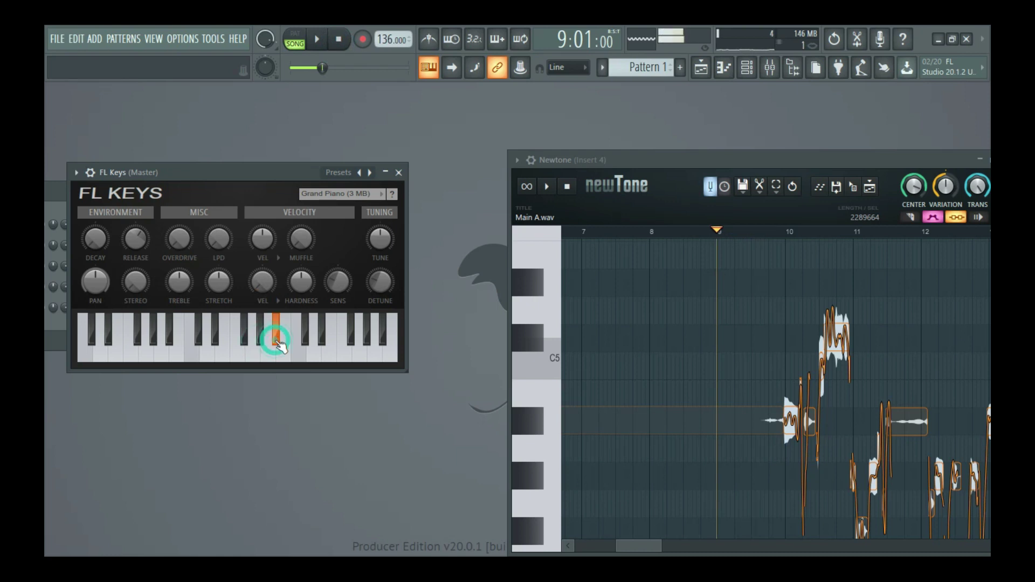
{"action": "left_click", "coordinate": [322, 340]}
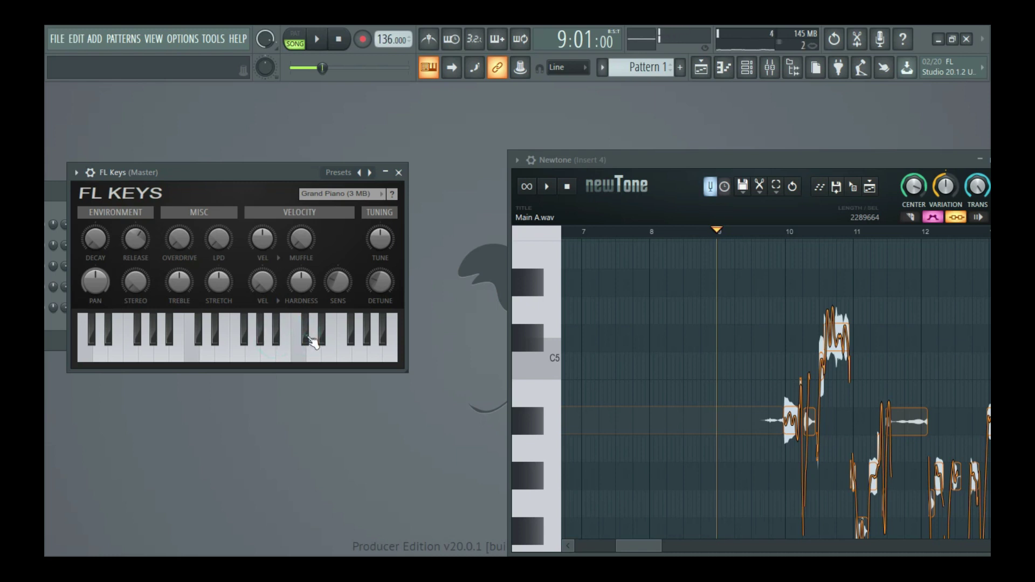
{"action": "left_click", "coordinate": [279, 340]}
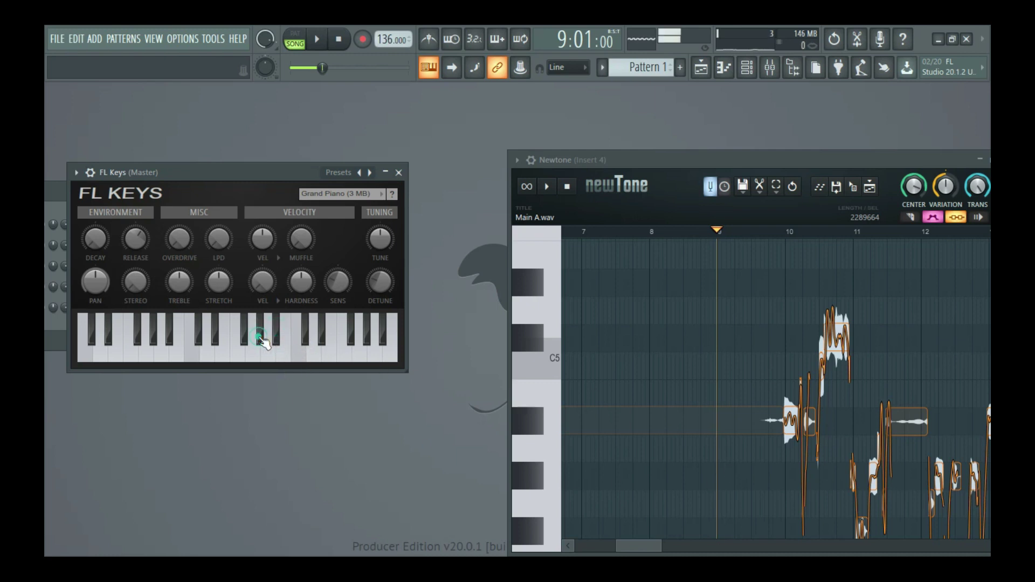
{"action": "scroll", "coordinate": [793, 233], "scroll_direction": "up", "scroll_amount": 4}
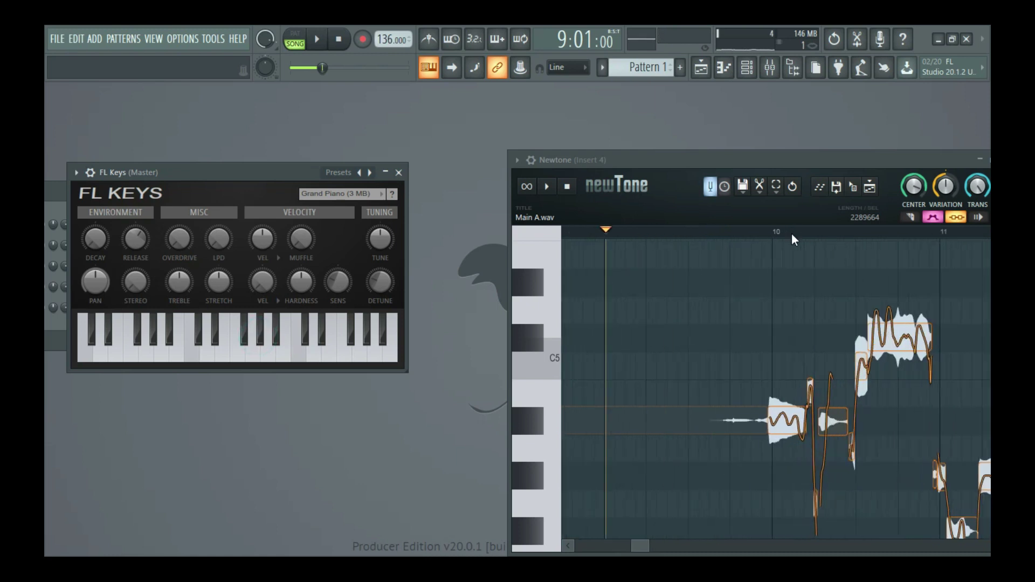
{"action": "scroll", "coordinate": [785, 233], "scroll_direction": "down", "scroll_amount": 2}
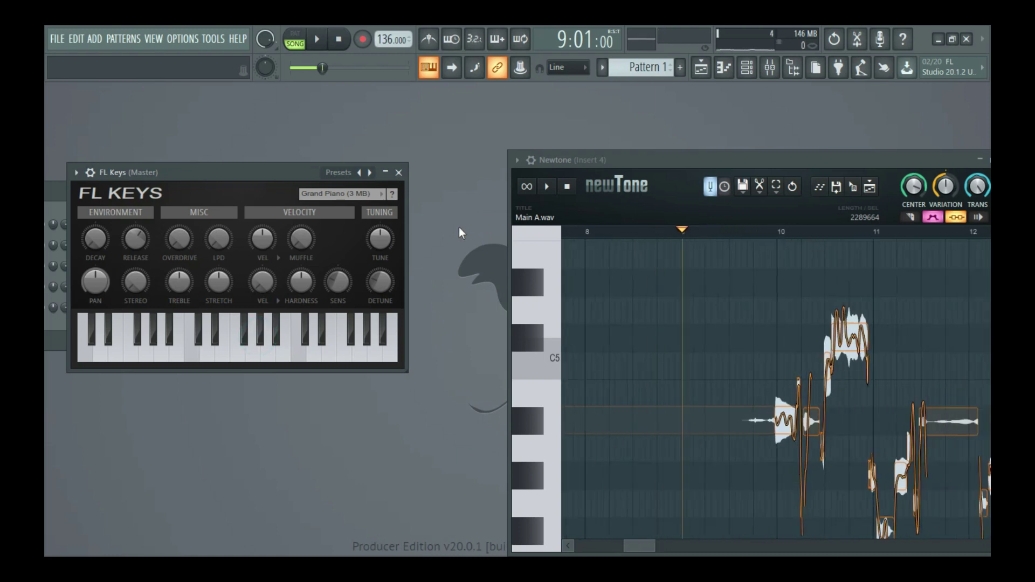
- Close FL Keys, reposition the channel rack, and bring the Newtone window back to the middle of the workspace
{"action": "left_click", "coordinate": [400, 172]}
{"action": "left_click_drag", "start_coordinate": [254, 193], "coordinate": [310, 127]}
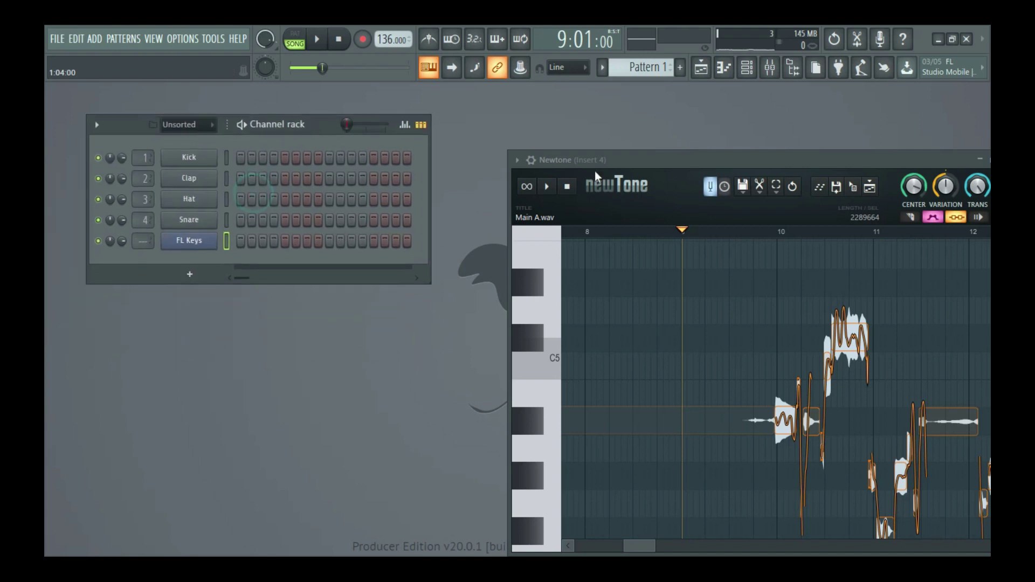
{"action": "left_click_drag", "start_coordinate": [753, 159], "coordinate": [413, 118]}
- Examine and audition the long C#-5 vocal note just before bar 11 up close in Newtone
{"action": "scroll", "coordinate": [536, 268], "scroll_direction": "up", "scroll_amount": 3}
{"action": "scroll", "coordinate": [492, 222], "scroll_direction": "down", "scroll_amount": 4}
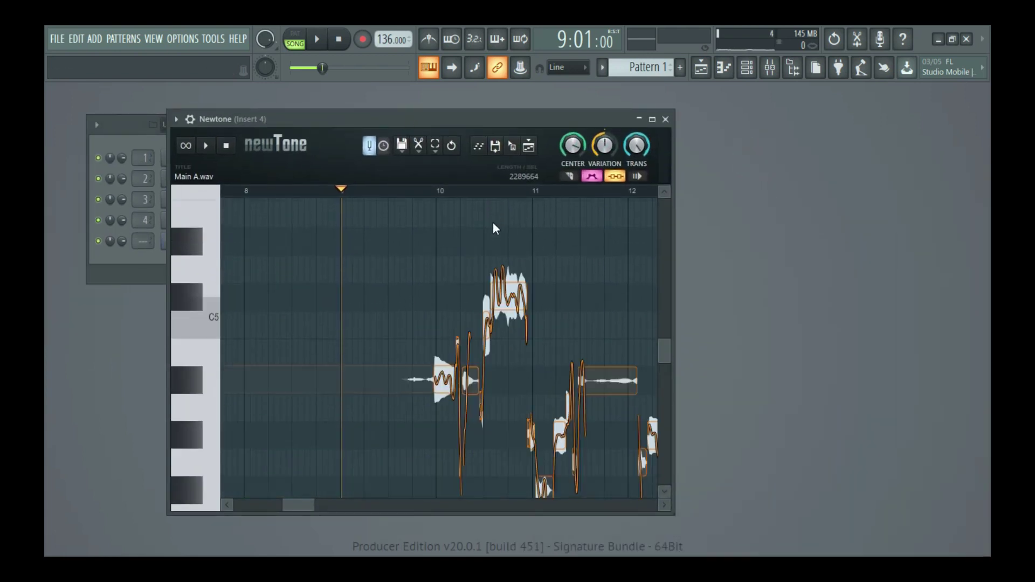
{"action": "scroll", "coordinate": [449, 348], "scroll_direction": "up", "scroll_amount": 5}
{"action": "scroll", "coordinate": [449, 348], "scroll_direction": "up", "scroll_amount": 3}
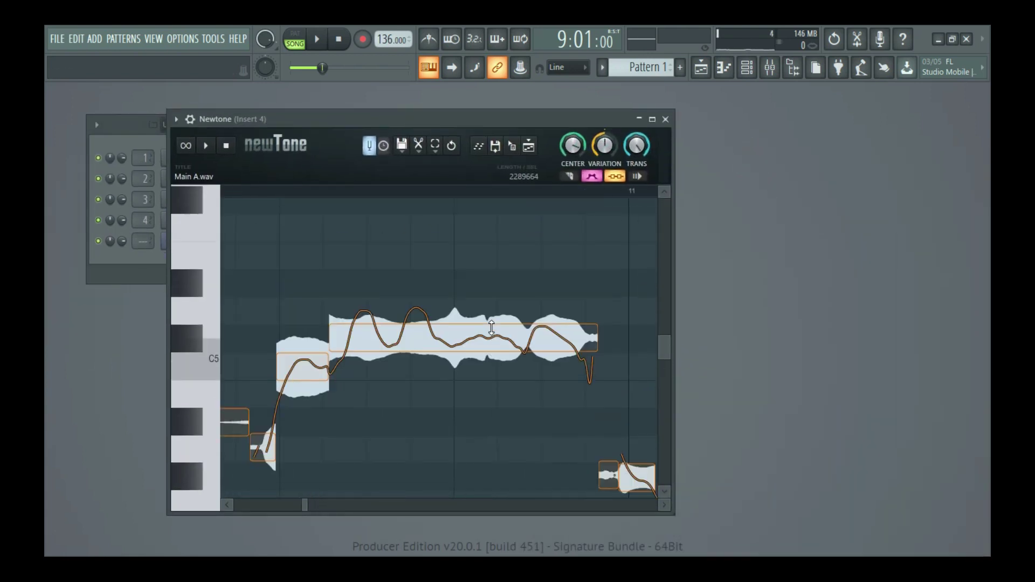
{"action": "mouse_move", "coordinate": [461, 324]}
{"action": "left_mouse_down"}
{"action": "mouse_move", "coordinate": [470, 351]}
{"action": "mouse_move", "coordinate": [471, 314]}
{"action": "left_mouse_up"}
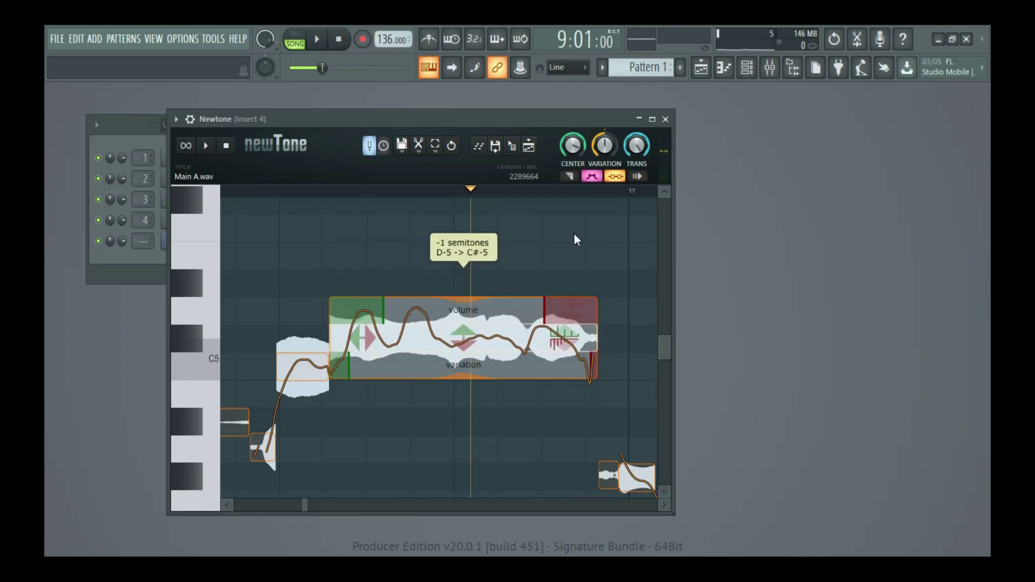
{"action": "scroll", "coordinate": [509, 192], "scroll_direction": "down", "scroll_amount": 5}
{"action": "scroll", "coordinate": [513, 192], "scroll_direction": "down", "scroll_amount": 5}
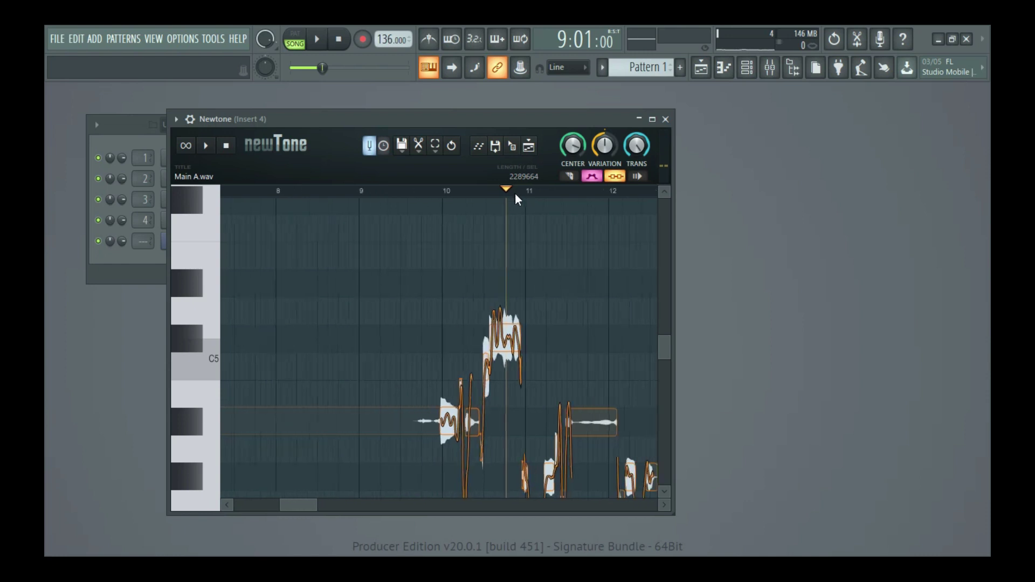
- Widen the Newtone window to show the vocal from about bar 6 to bar 18, and reopen the playlist
{"action": "scroll", "coordinate": [519, 208], "scroll_direction": "down", "scroll_amount": 2}
{"action": "left_click_drag", "start_coordinate": [676, 249], "coordinate": [989, 270]}
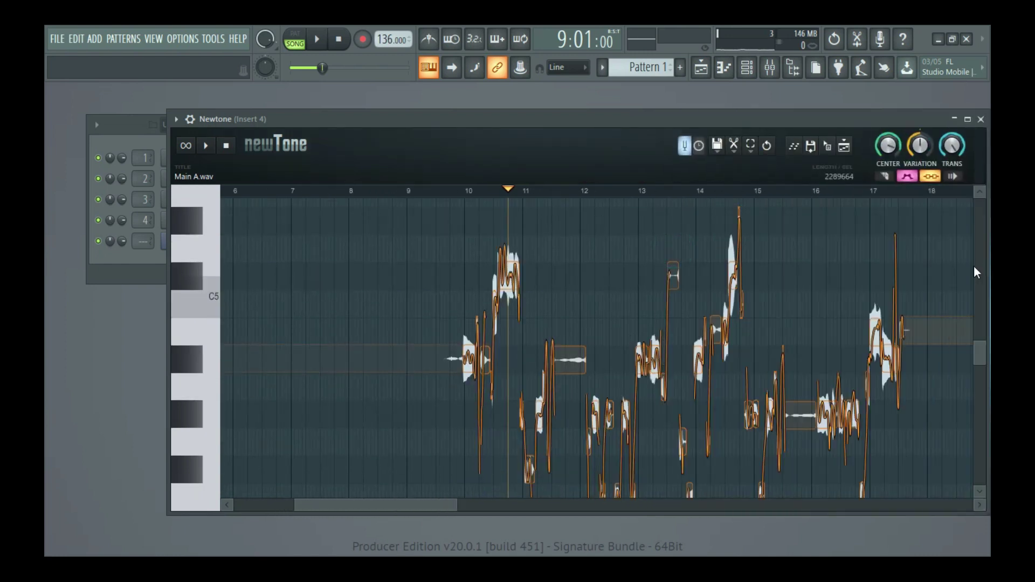
{"action": "left_click_drag", "start_coordinate": [593, 118], "coordinate": [605, 214]}
{"action": "left_click", "coordinate": [700, 67]}
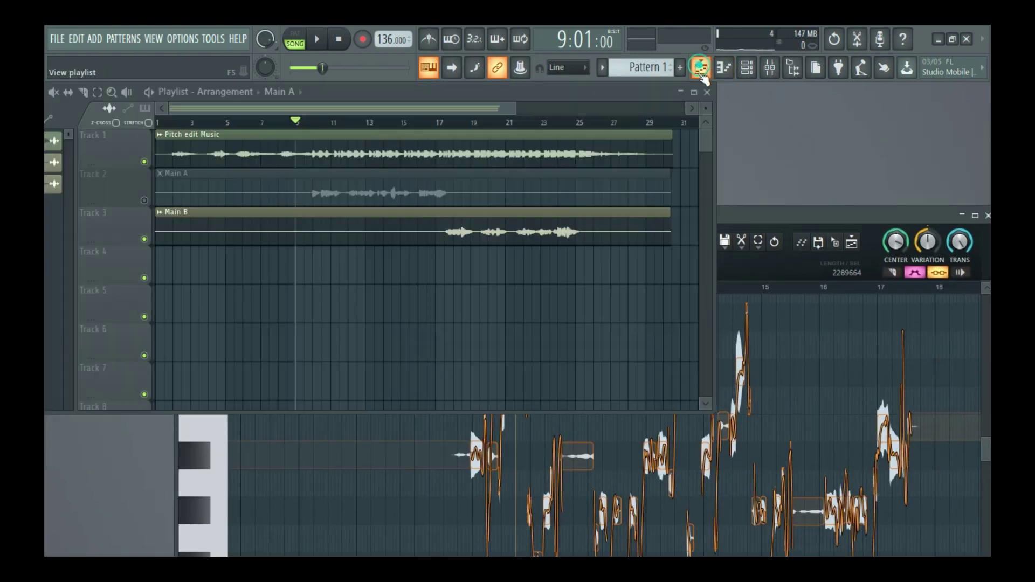
{"action": "scroll", "coordinate": [271, 127], "scroll_direction": "down", "scroll_amount": 3}
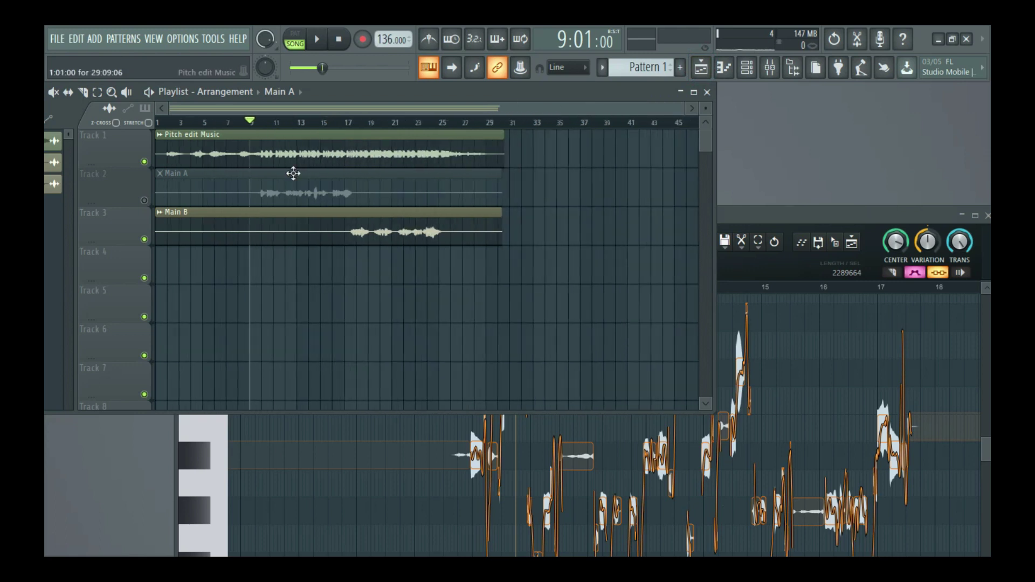
- Send the pitch-corrected Main A vocal from Newtone to the playlist and move the editor clear of the tracks
{"action": "left_click_drag", "start_coordinate": [737, 206], "coordinate": [609, 273]}
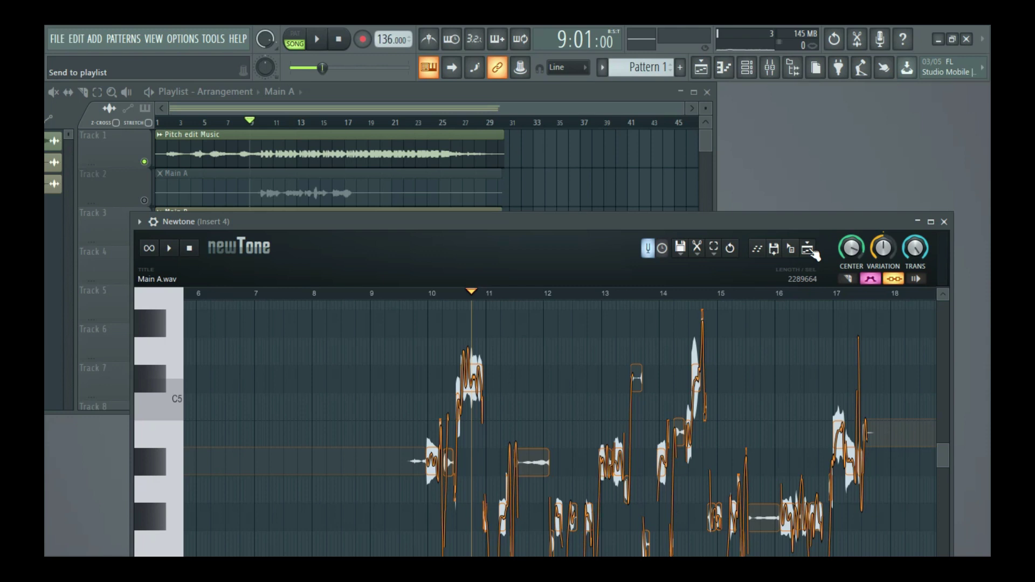
{"action": "left_click", "coordinate": [813, 251]}
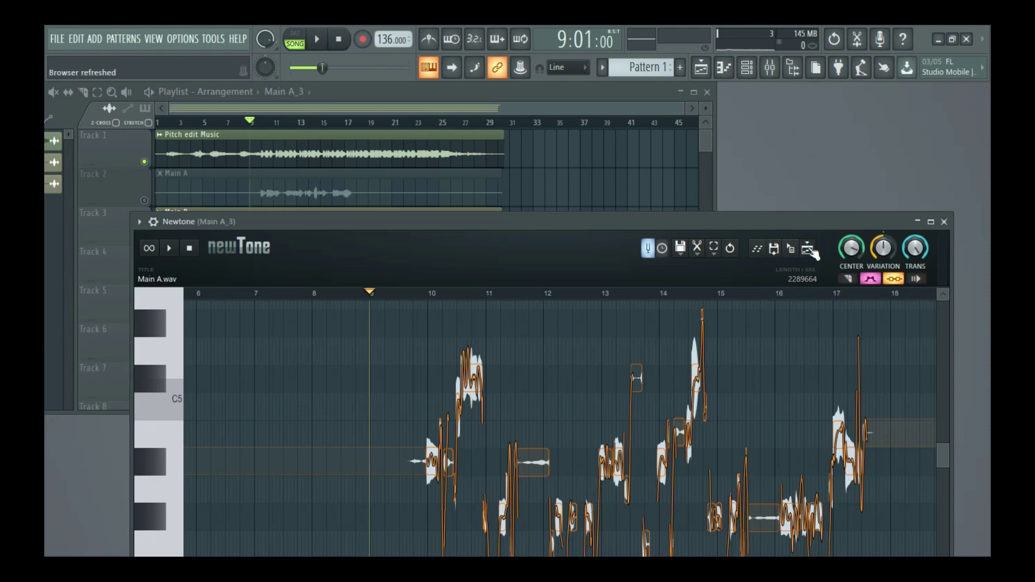
{"action": "left_click_drag", "start_coordinate": [578, 221], "coordinate": [616, 378]}
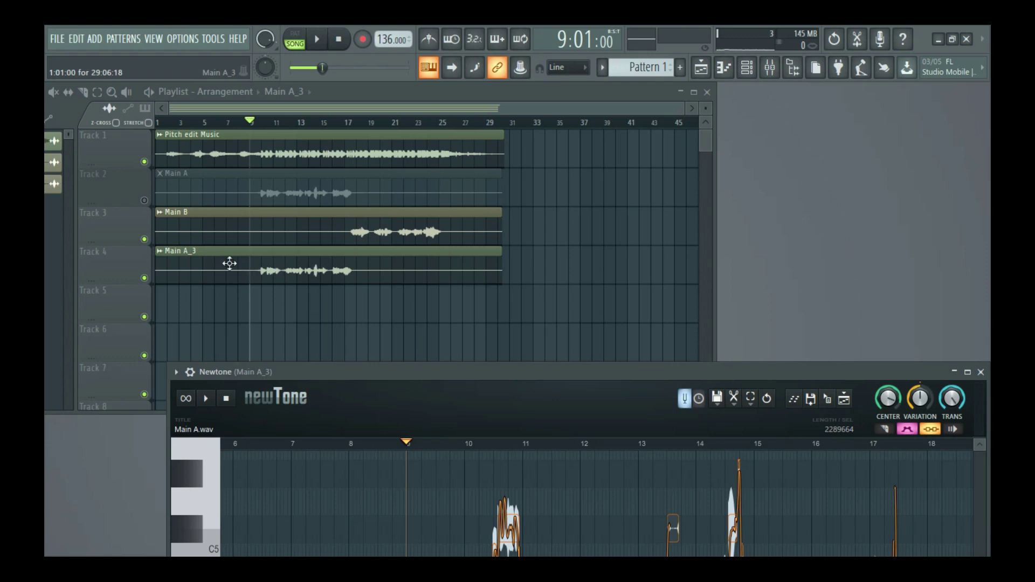
- Solo the corrected Main A vocal on Track 4 and play its opening
{"action": "right_click", "coordinate": [144, 278]}
{"action": "key", "text": "space"}
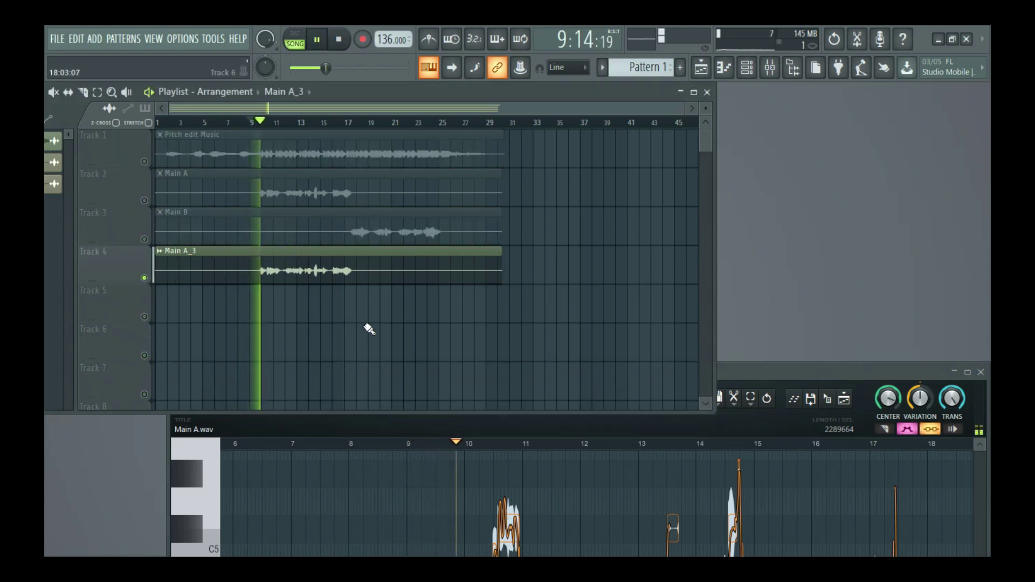
{"action": "key", "text": "space"}
- Unlink Newtone's playback from the host and play the soloed Track 4 vocal again from about bar 9
{"action": "left_click_drag", "start_coordinate": [787, 373], "coordinate": [783, 329]}
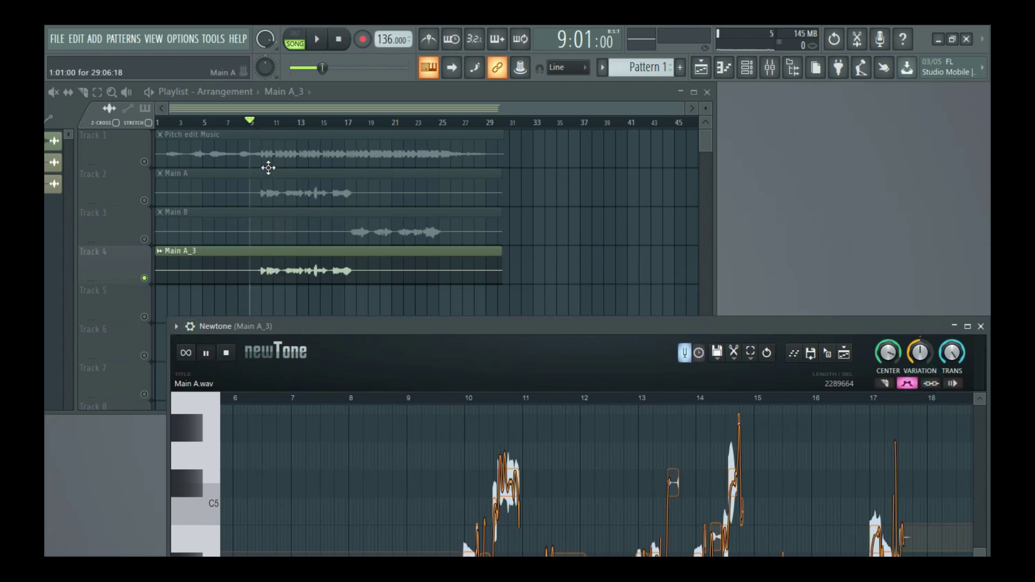
{"action": "left_click", "coordinate": [258, 127]}
{"action": "key", "text": "space"}
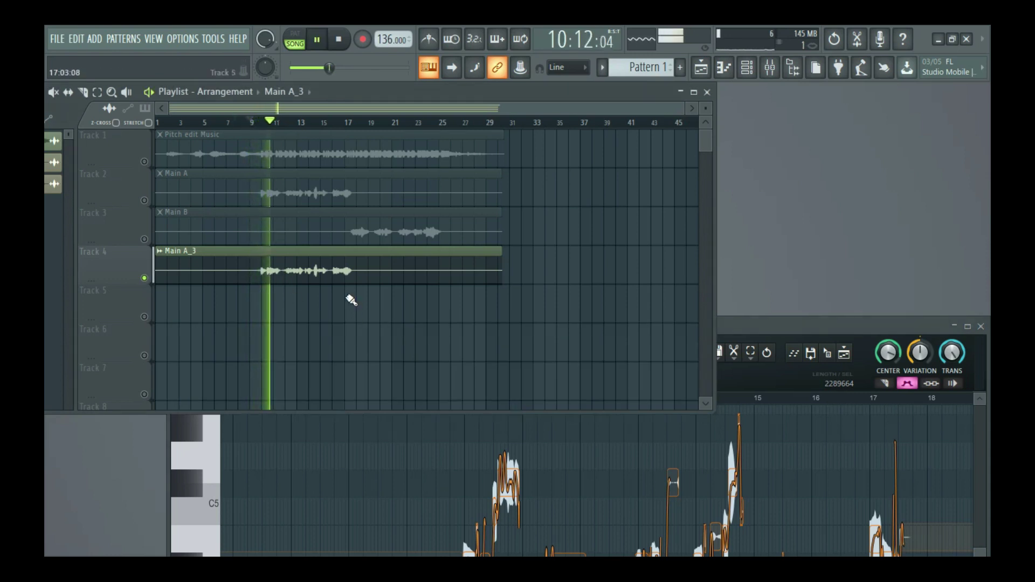
{"action": "key", "text": "space"}
- Unsolo Track 4 and play the corrected vocal with the music, keeping the original Main A track muted
{"action": "right_click", "coordinate": [144, 278]}
{"action": "key", "text": "space"}
{"action": "left_click", "coordinate": [145, 200]}
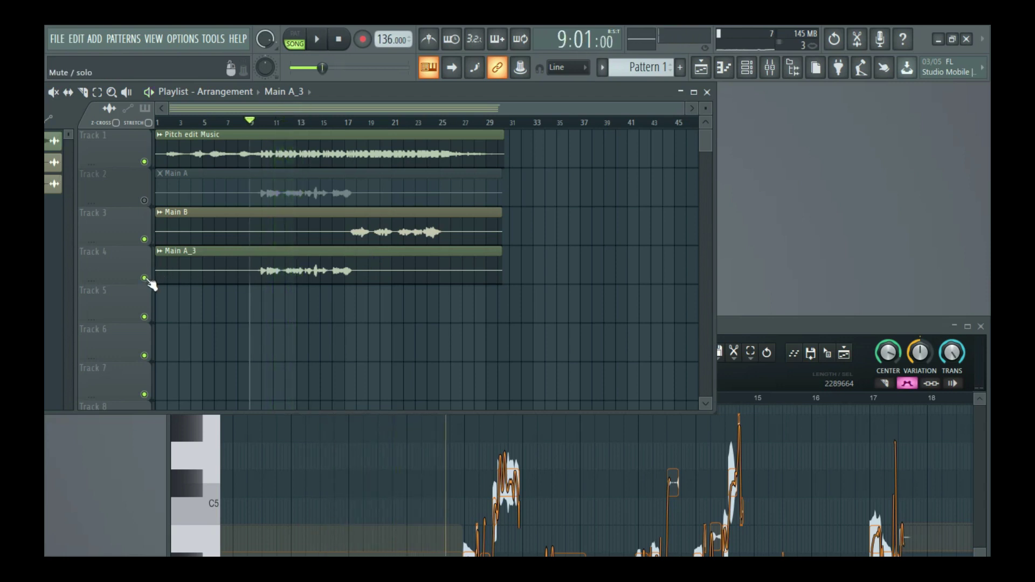
- Solo Track 4 again, listen to the corrected vocal into bar 10, and stop playback
{"action": "right_click", "coordinate": [144, 278]}
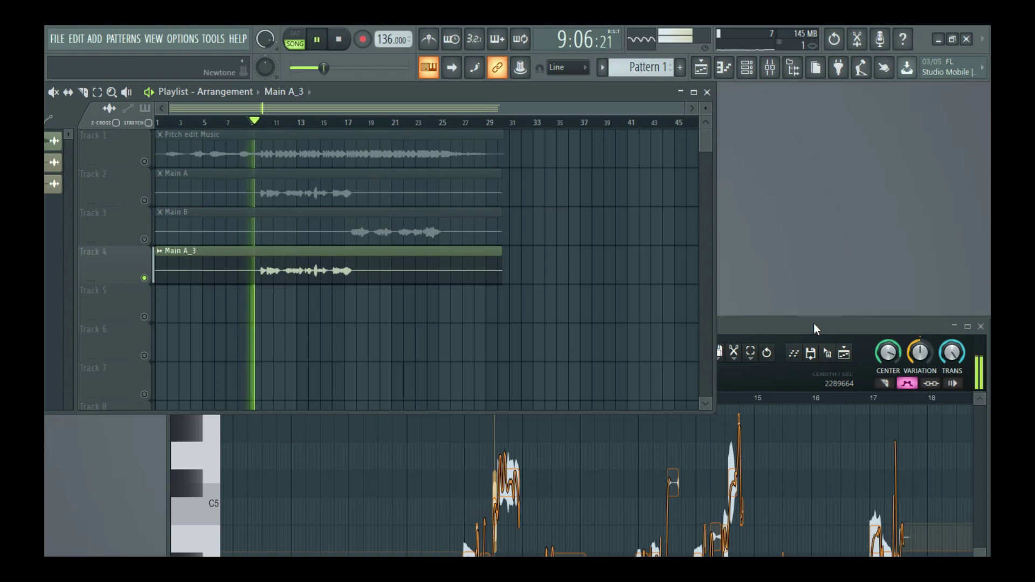
{"action": "left_click_drag", "start_coordinate": [814, 329], "coordinate": [814, 297]}
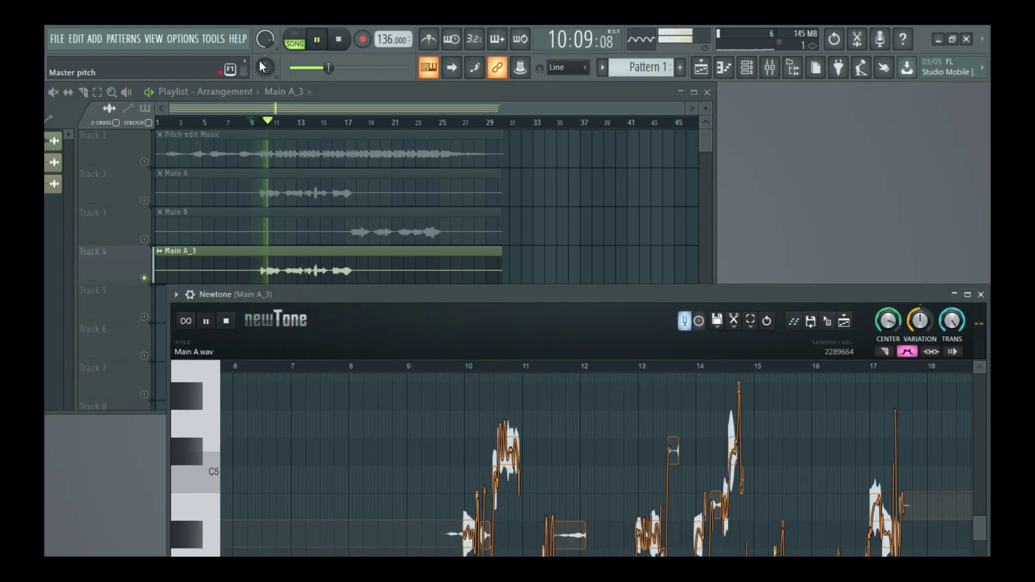
{"action": "left_click", "coordinate": [339, 39]}
{"action": "left_click_drag", "start_coordinate": [376, 298], "coordinate": [383, 303]}
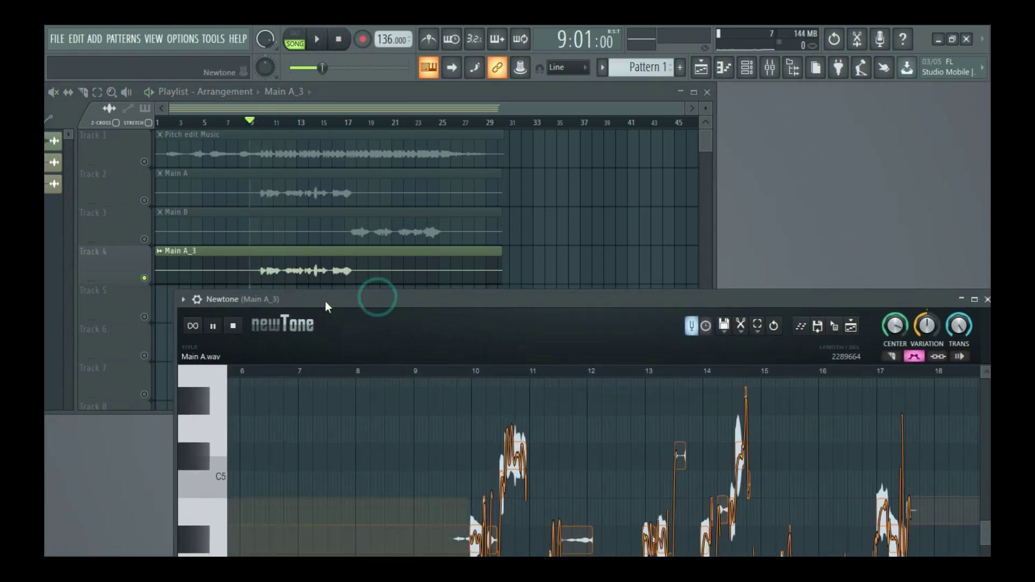
- Delete the original Main A clip from Track 2, unmute Track 3, and select the Main B clip
{"action": "right_click", "coordinate": [250, 191]}
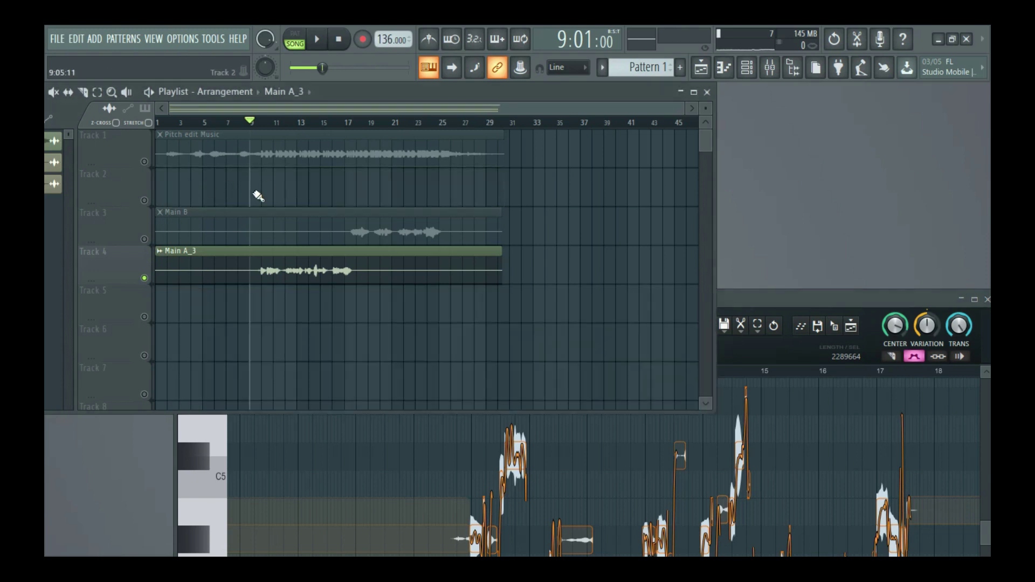
{"action": "left_click", "coordinate": [143, 236]}
{"action": "left_click", "coordinate": [270, 220]}
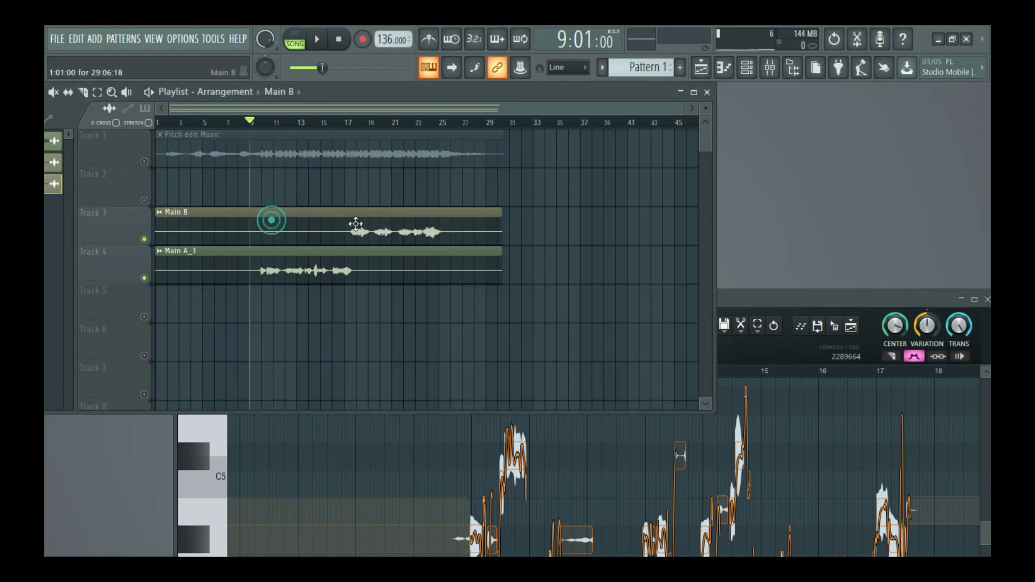
- Close the Main A Newtone editor and load a new Newtone in slot 1 of mixer Insert 5
{"action": "left_click_drag", "start_coordinate": [762, 298], "coordinate": [616, 207]}
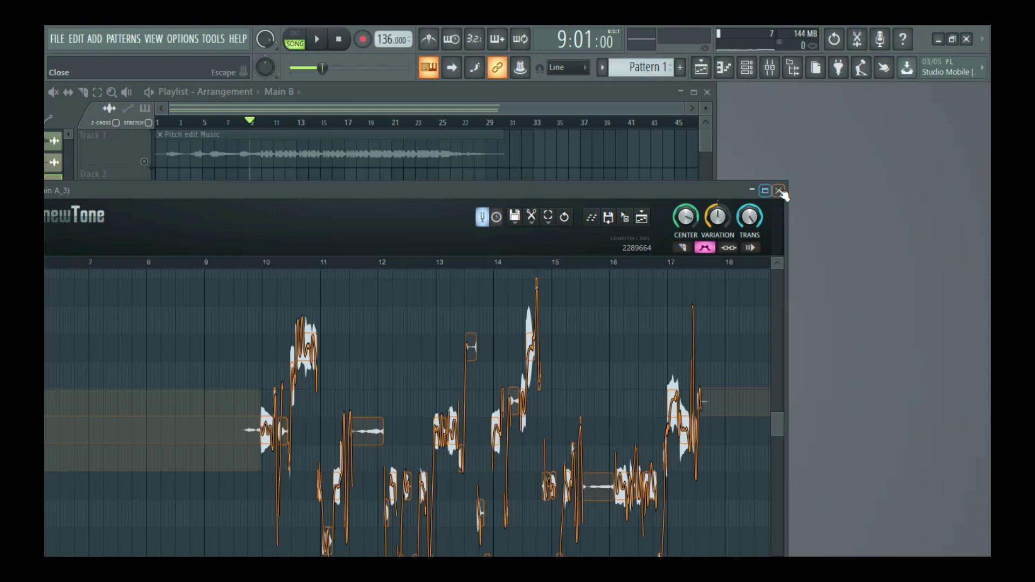
{"action": "left_click", "coordinate": [779, 191]}
{"action": "left_click", "coordinate": [770, 67]}
{"action": "left_click", "coordinate": [379, 244]}
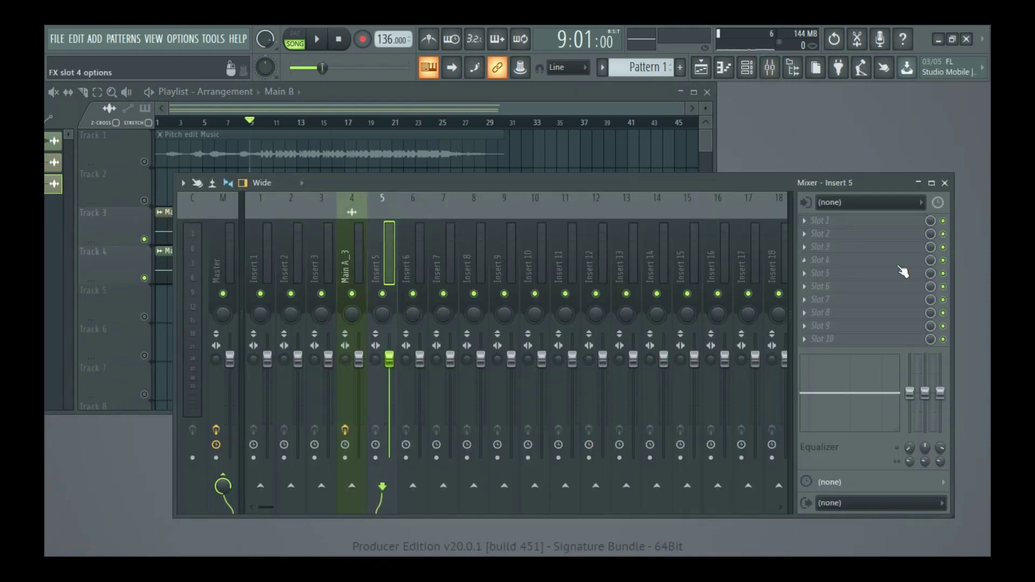
{"action": "left_click", "coordinate": [873, 222]}
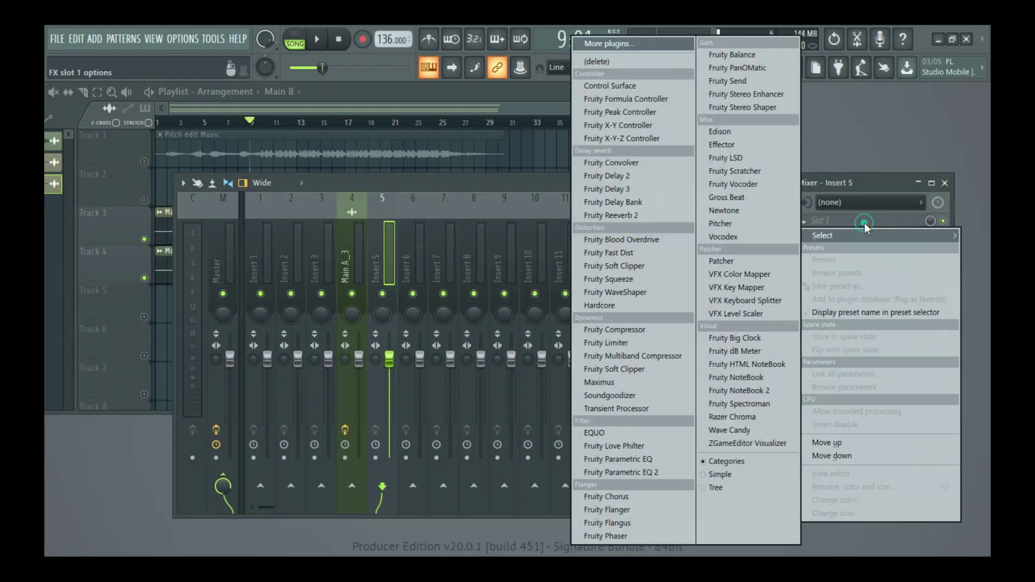
{"action": "left_click", "coordinate": [739, 215]}
{"action": "left_click", "coordinate": [945, 183]}
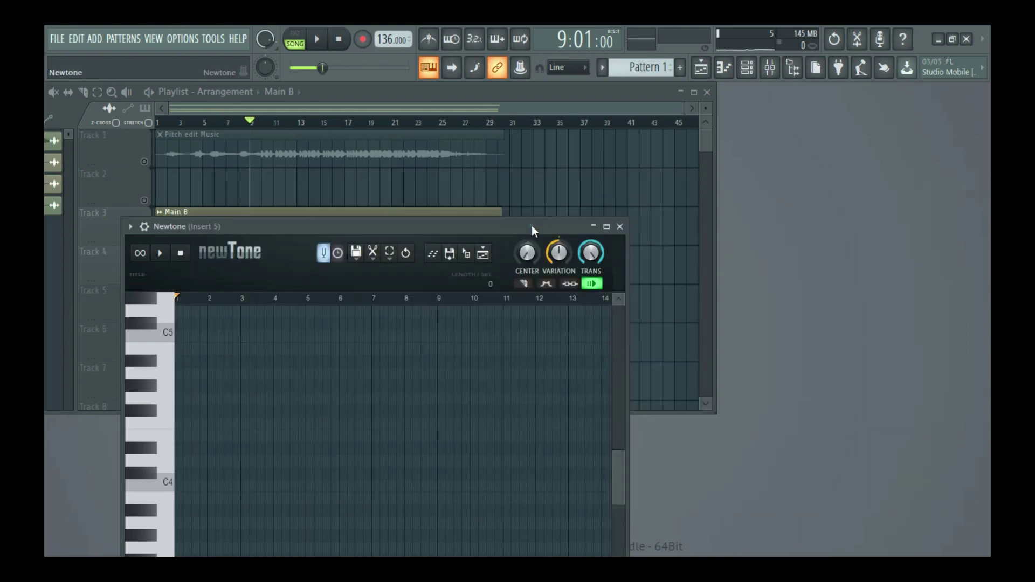
- Move the empty Newtone window clear of the playlist tracks and stop its playback
{"action": "left_click_drag", "start_coordinate": [531, 225], "coordinate": [893, 158]}
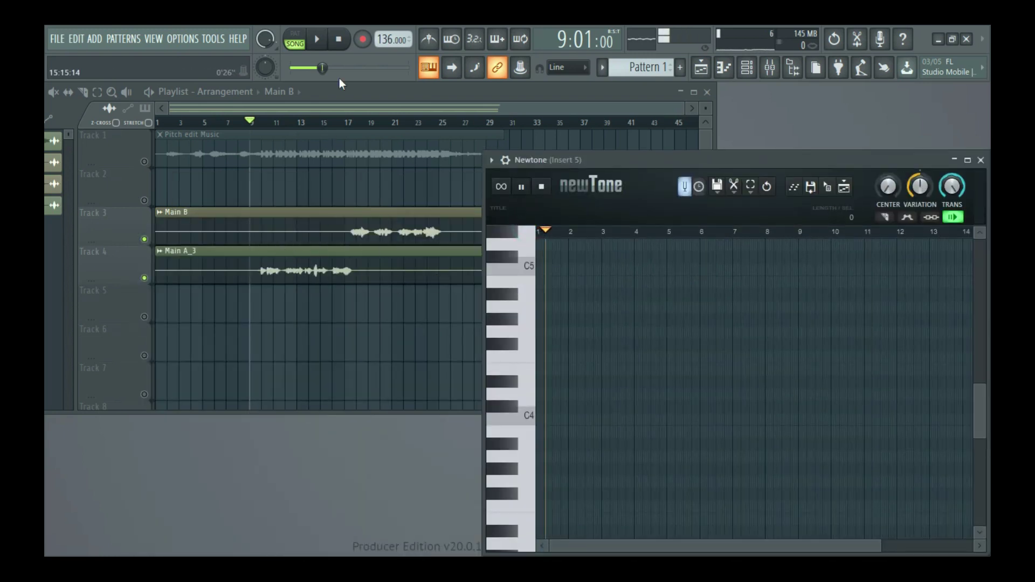
{"action": "left_click", "coordinate": [321, 41]}
{"action": "left_click", "coordinate": [338, 39]}
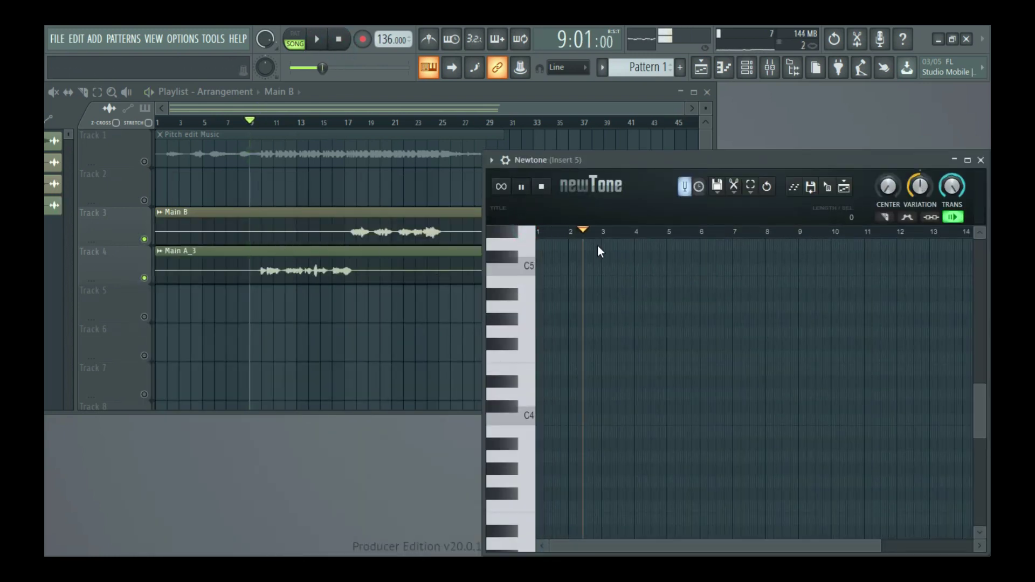
{"action": "left_click", "coordinate": [541, 186]}
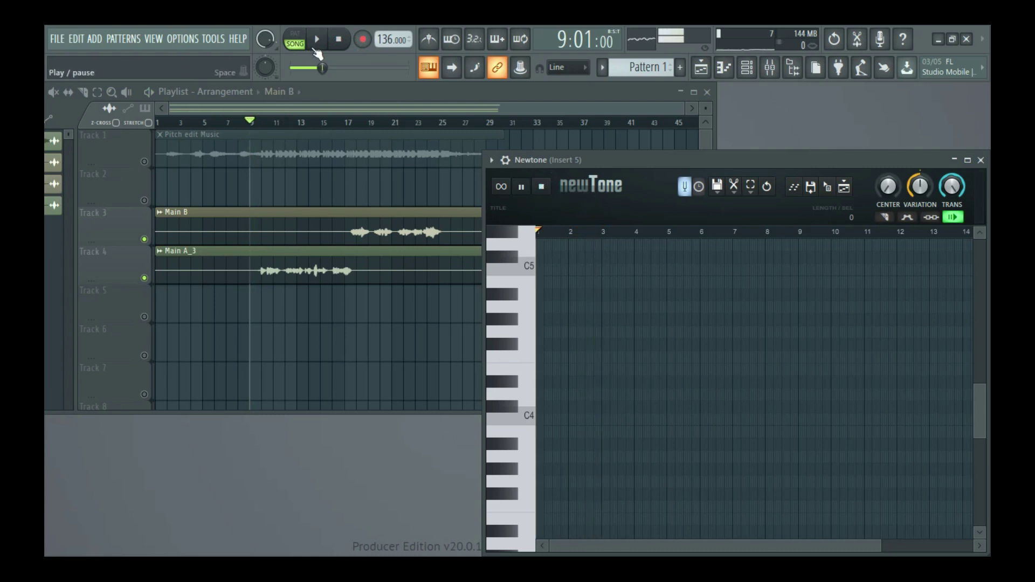
- Solo the music on Track 1, play it briefly from bar 10, stop, and unsolo the track
{"action": "left_click", "coordinate": [263, 120]}
{"action": "key", "text": "space"}
{"action": "right_click", "coordinate": [146, 162]}
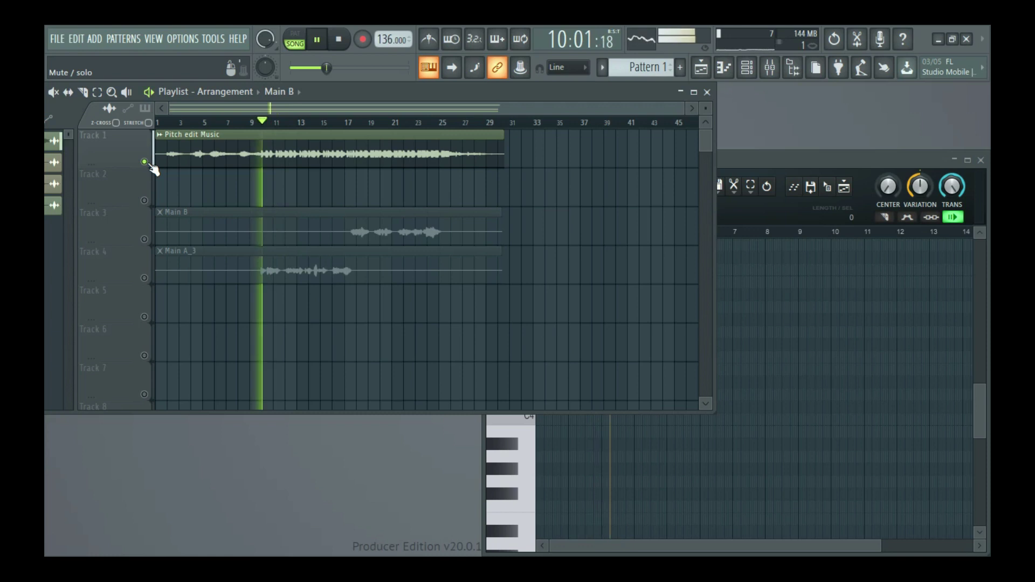
{"action": "key", "text": "space"}
{"action": "right_click", "coordinate": [145, 162]}
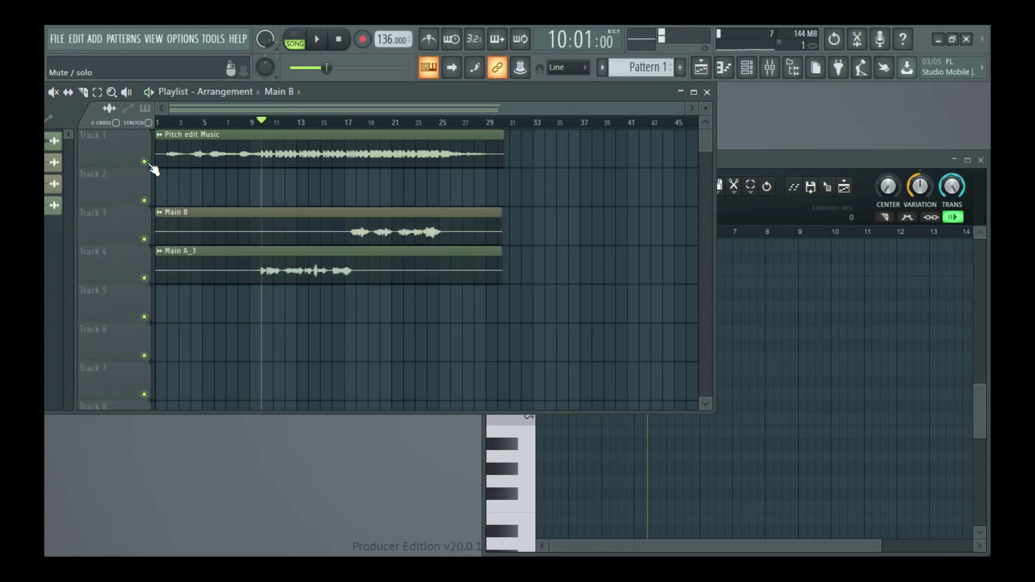
- Check the Newtone slot on the Main A_3 mixer insert and close the mixer
{"action": "left_click", "coordinate": [769, 66]}
{"action": "left_click", "coordinate": [345, 242]}
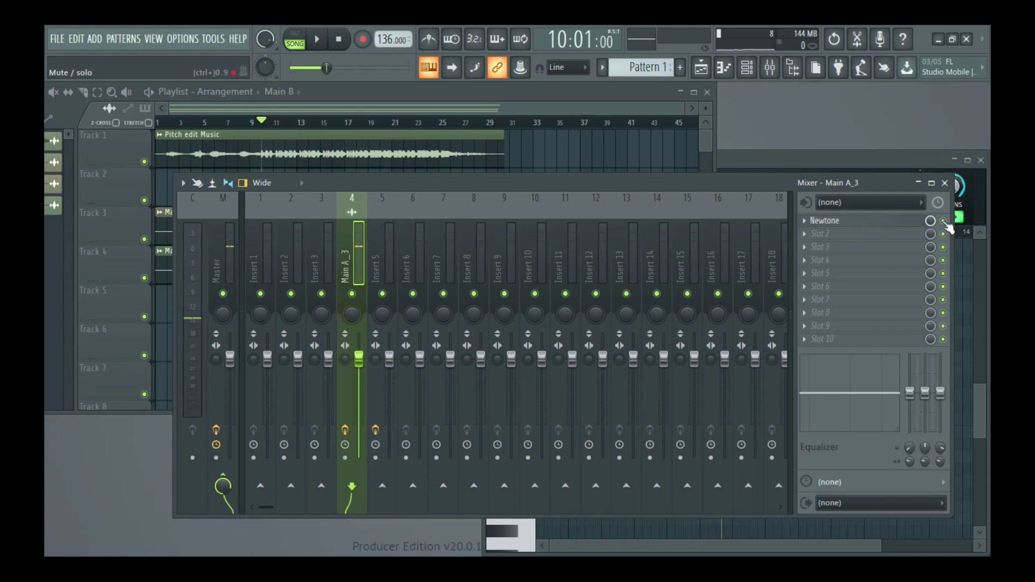
{"action": "left_click", "coordinate": [945, 182]}
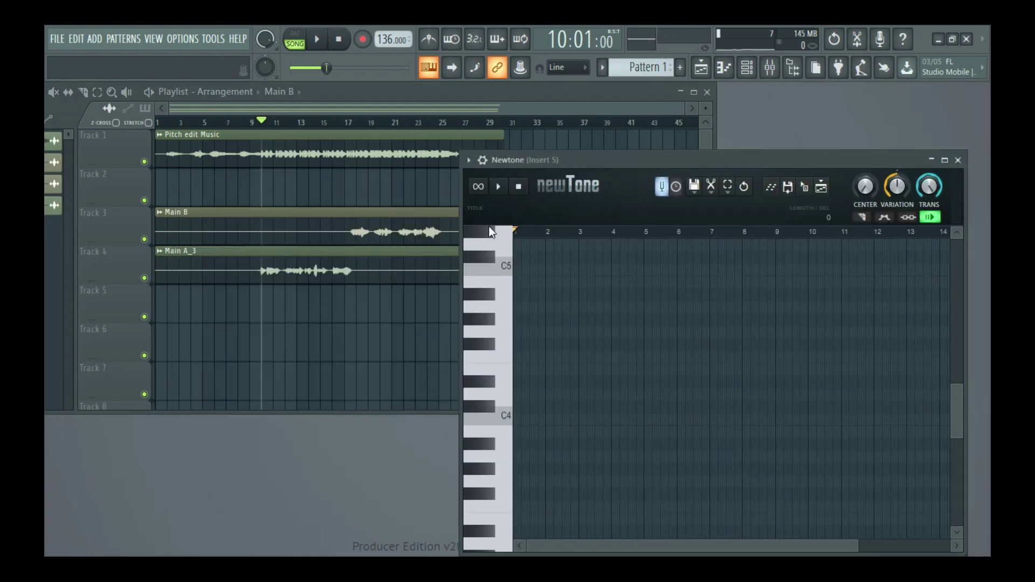
- Set the song position to bar 9, solo Track 1, and play the music briefly before stopping
{"action": "left_click_drag", "start_coordinate": [261, 125], "coordinate": [255, 131]}
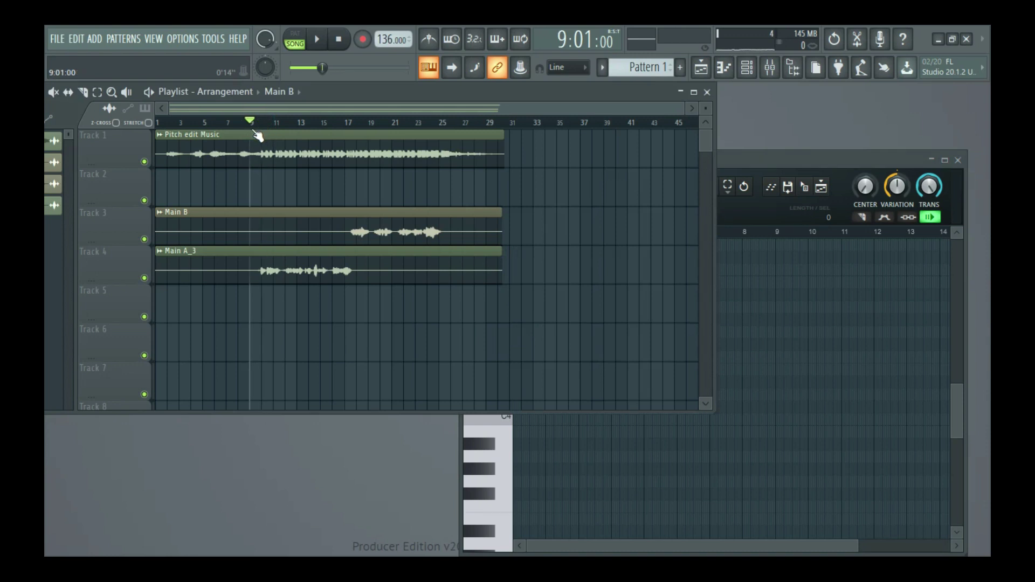
{"action": "right_click", "coordinate": [146, 163]}
{"action": "key", "text": "space"}
{"action": "key", "text": "space"}
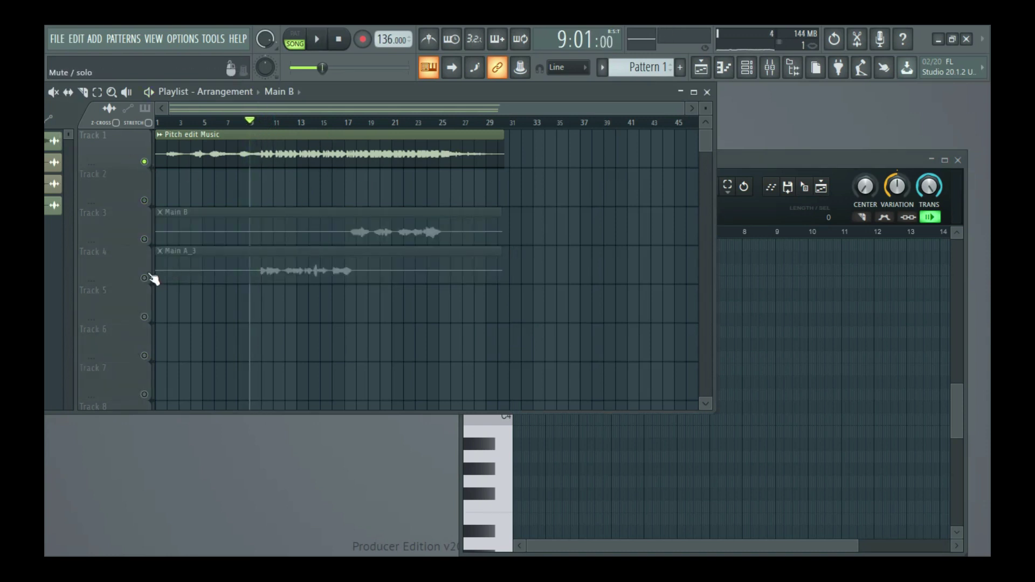
- Enable Track 3 alongside the music and listen to Main B from bar 17, leaving Track 4 muted
{"action": "right_click", "coordinate": [145, 240]}
{"action": "left_click", "coordinate": [348, 121]}
{"action": "key", "text": "space"}
{"action": "left_click", "coordinate": [144, 162]}
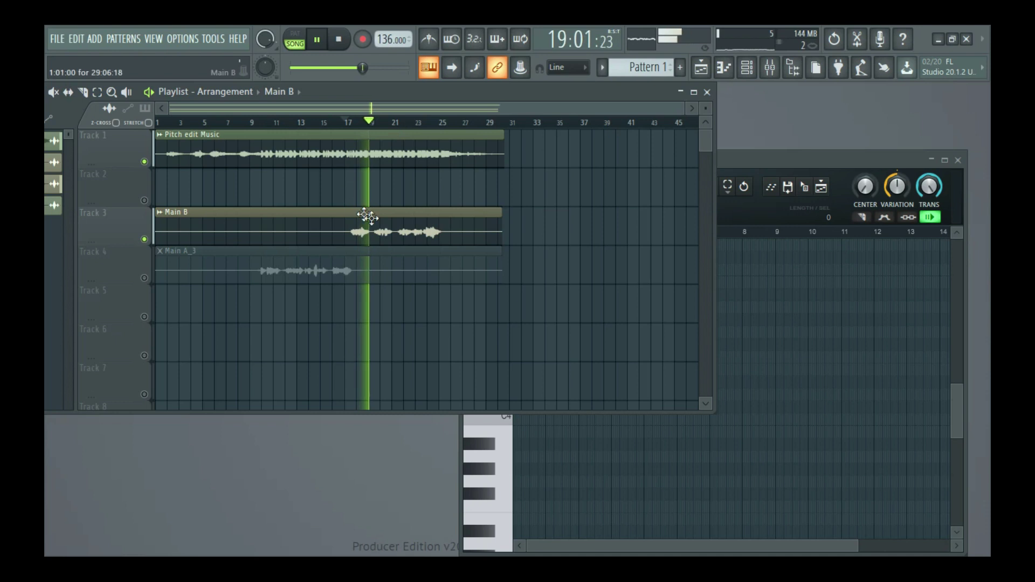
{"action": "key", "text": "space"}
- Load the Main B sample from its channel settings into the Newtone on Insert 5, and close those settings
{"action": "double_click", "coordinate": [342, 227]}
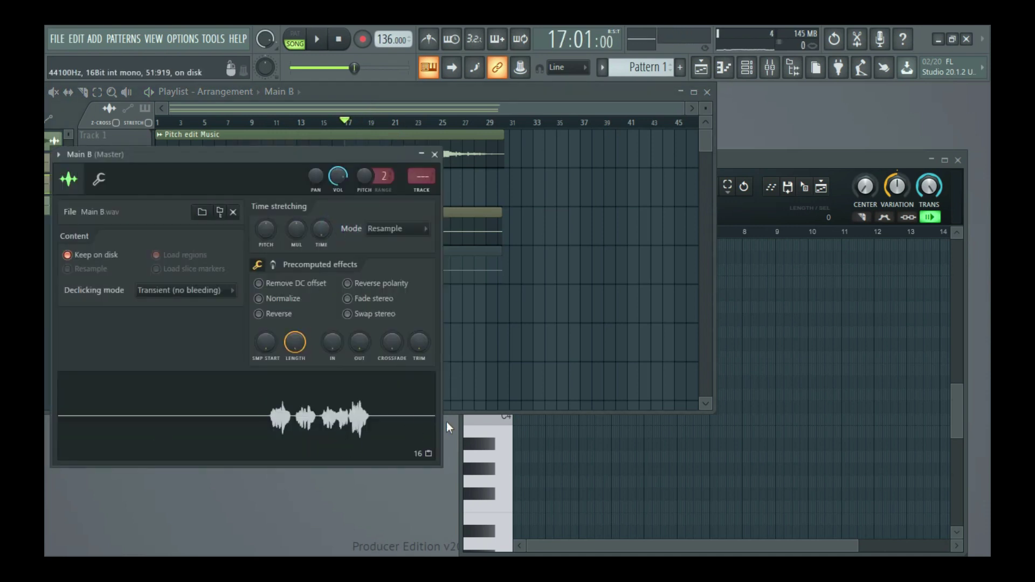
{"action": "left_click_drag", "start_coordinate": [247, 423], "coordinate": [765, 377]}
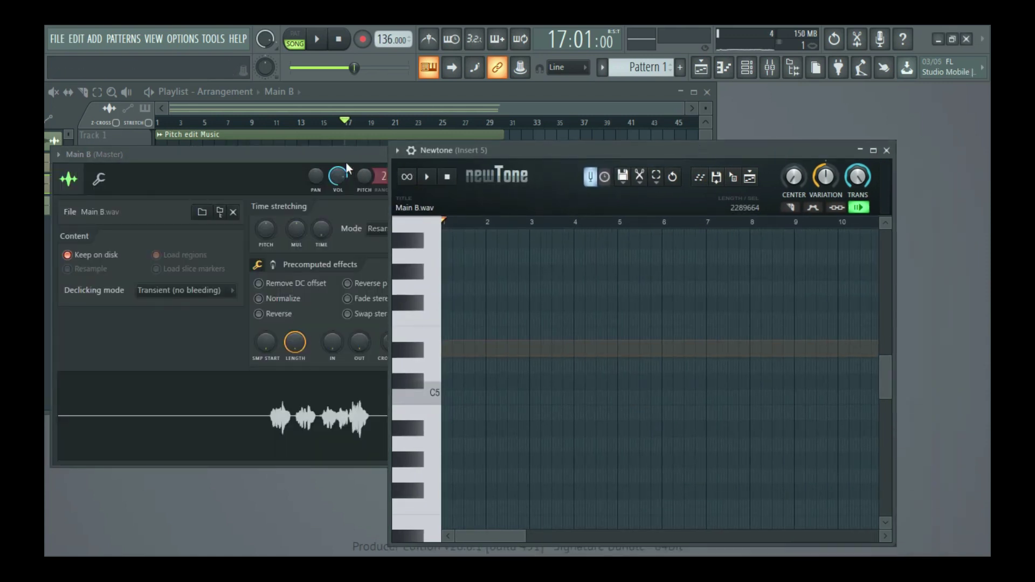
{"action": "left_click", "coordinate": [333, 154]}
{"action": "left_click", "coordinate": [431, 155]}
{"action": "left_click_drag", "start_coordinate": [528, 150], "coordinate": [495, 160]}
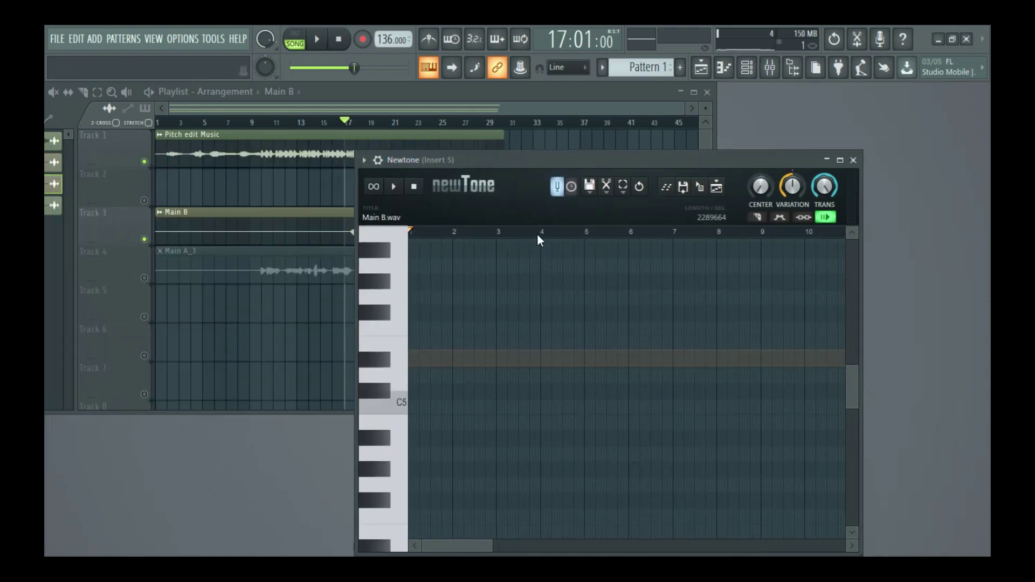
- Audition the detected Main B notes in Newtone from about bar 17 and stop playback
{"action": "scroll", "coordinate": [536, 229], "scroll_direction": "down", "scroll_amount": 6}
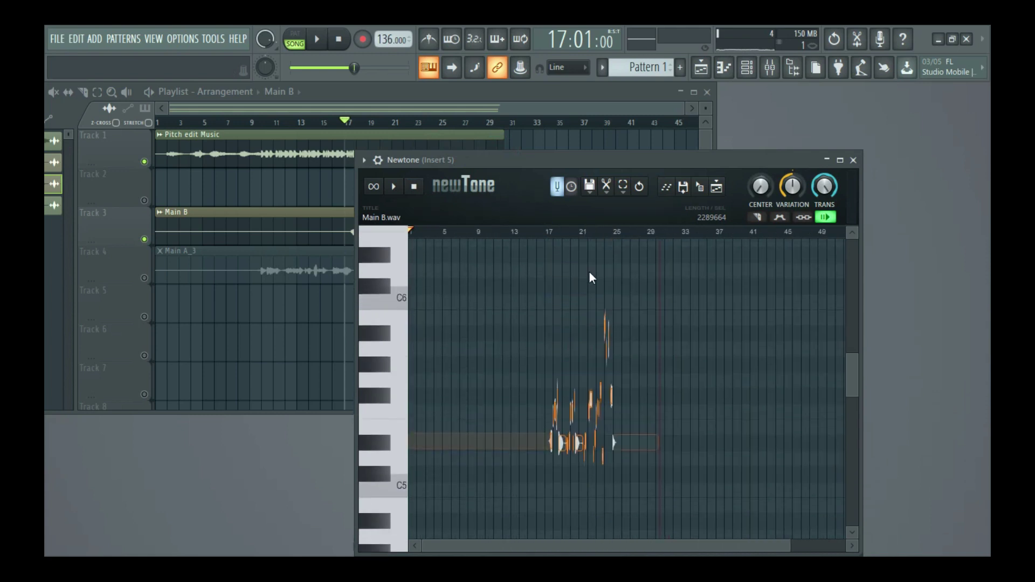
{"action": "left_click", "coordinate": [552, 231]}
{"action": "scroll", "coordinate": [554, 230], "scroll_direction": "up", "scroll_amount": 5}
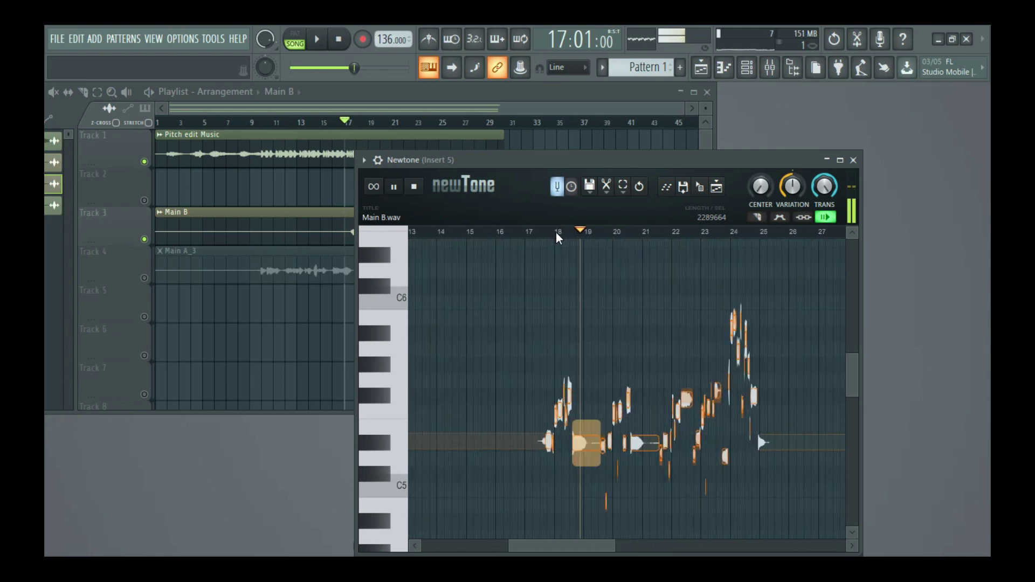
{"action": "key", "text": "space"}
- Mute Track 3 and slave the Main B Newtone's playback to the host
{"action": "left_click_drag", "start_coordinate": [461, 165], "coordinate": [420, 242]}
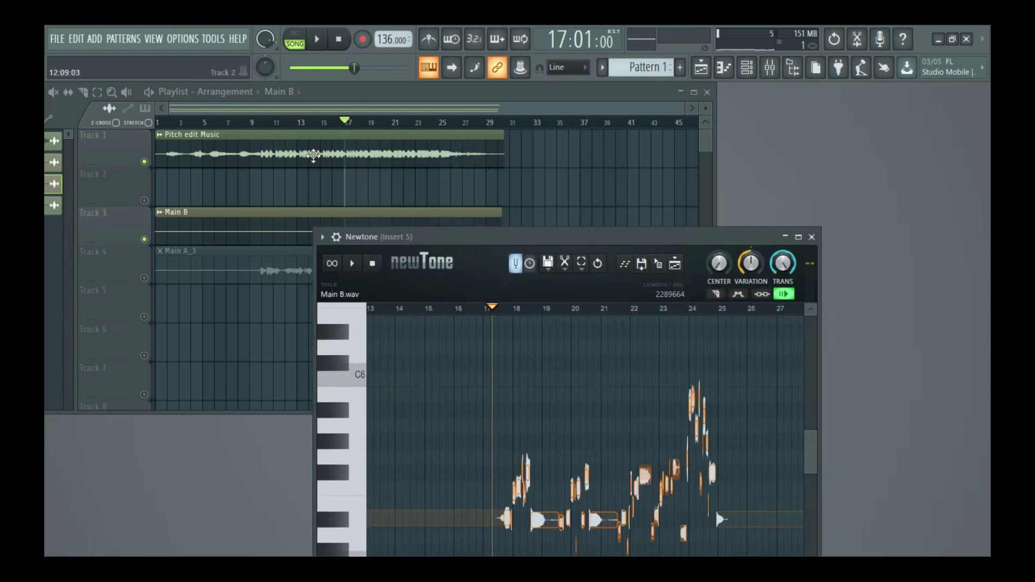
{"action": "left_click", "coordinate": [143, 238]}
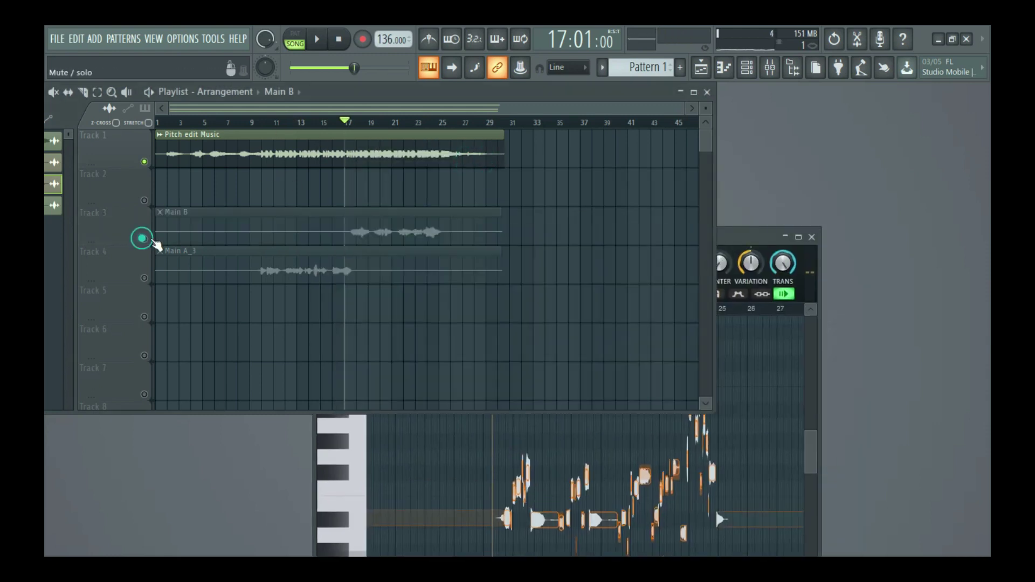
{"action": "left_click", "coordinate": [738, 237]}
{"action": "left_click", "coordinate": [792, 294]}
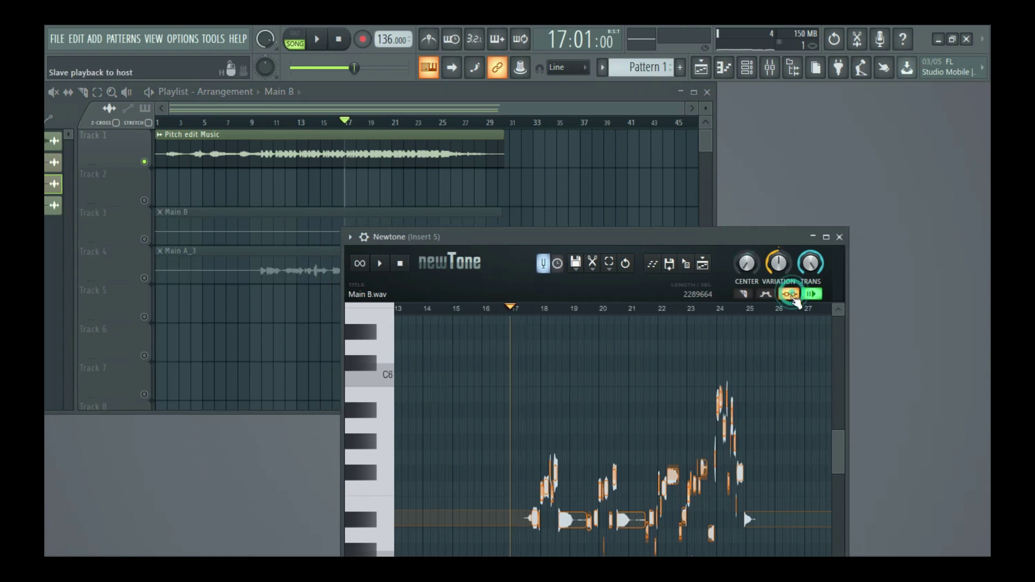
- Play the Newtone vocal with the music from about bar 16, replay from bar 18, and stop the song
{"action": "left_click", "coordinate": [341, 119]}
{"action": "key", "text": "space"}
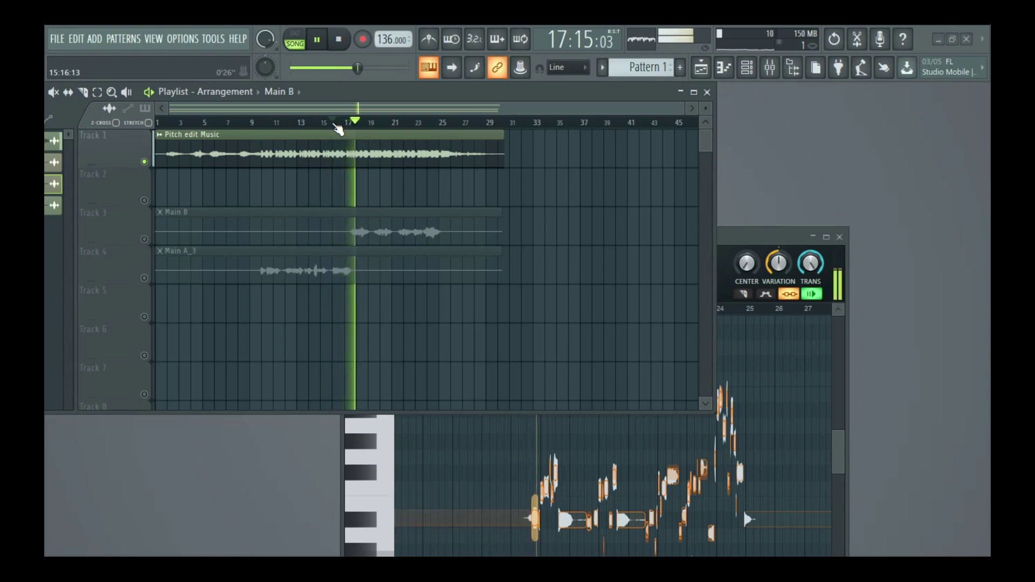
{"action": "key", "text": "super+s"}
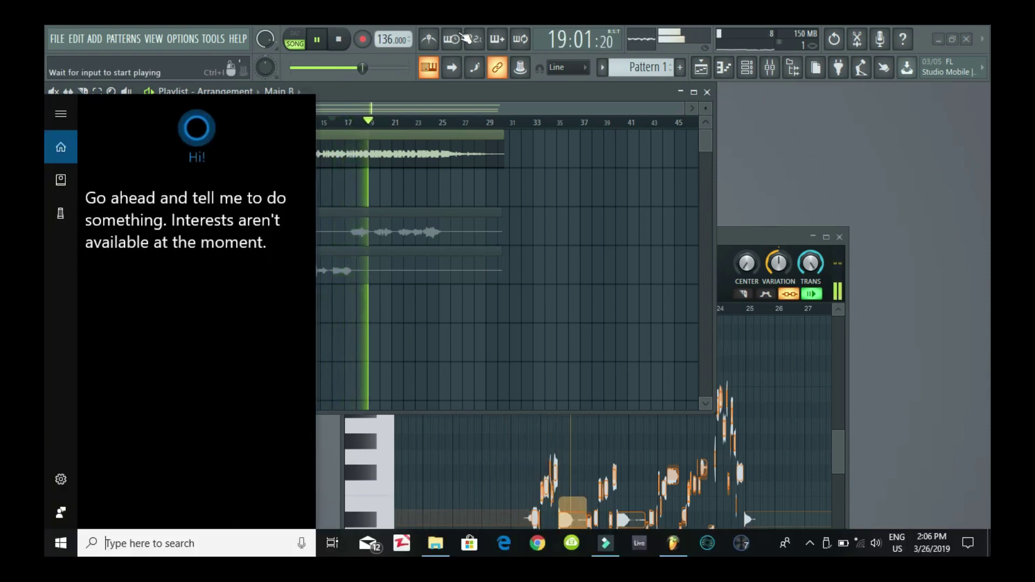
{"action": "left_click", "coordinate": [743, 237]}
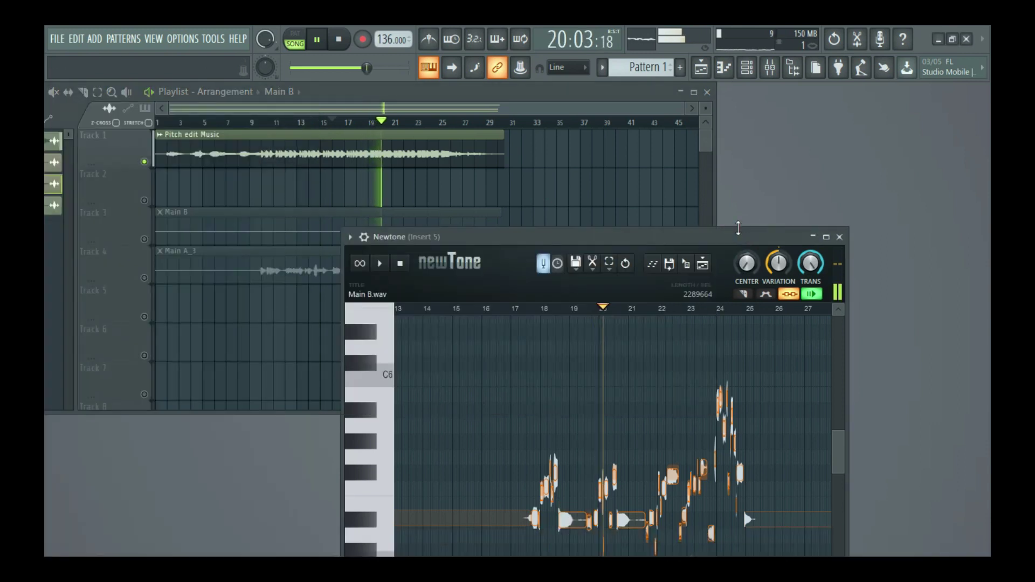
{"action": "left_click", "coordinate": [357, 121]}
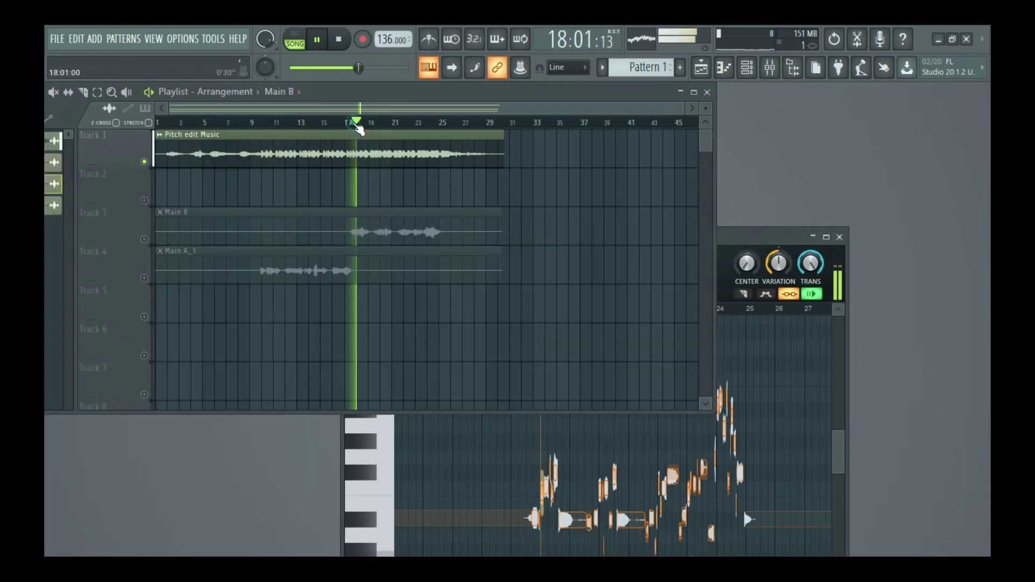
{"action": "left_click", "coordinate": [339, 39]}
- Turn Newtone's Center control up to maximum for the Main B notes
{"action": "left_click_drag", "start_coordinate": [725, 241], "coordinate": [679, 172]}
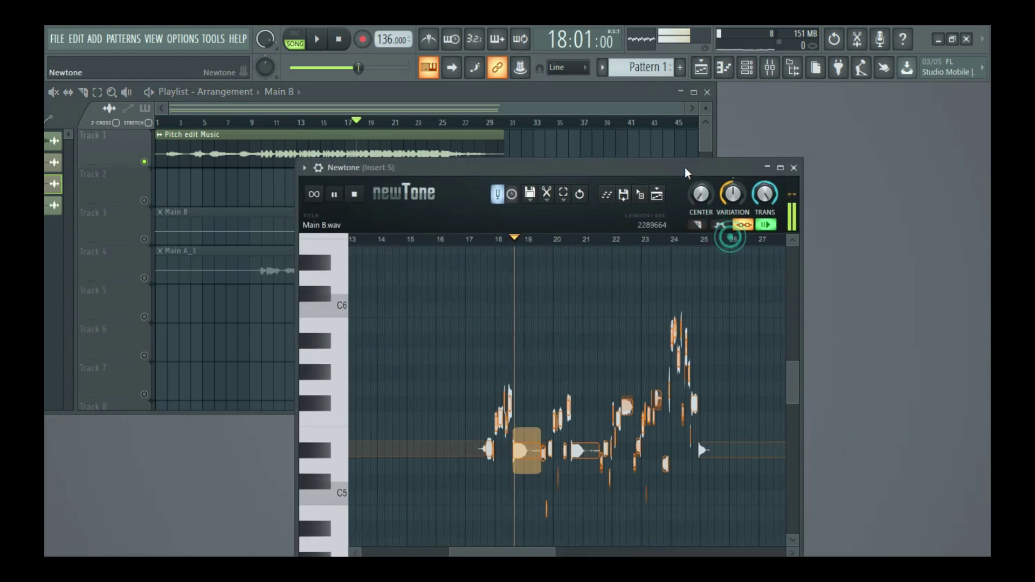
{"action": "scroll", "coordinate": [504, 238], "scroll_direction": "up", "scroll_amount": 5}
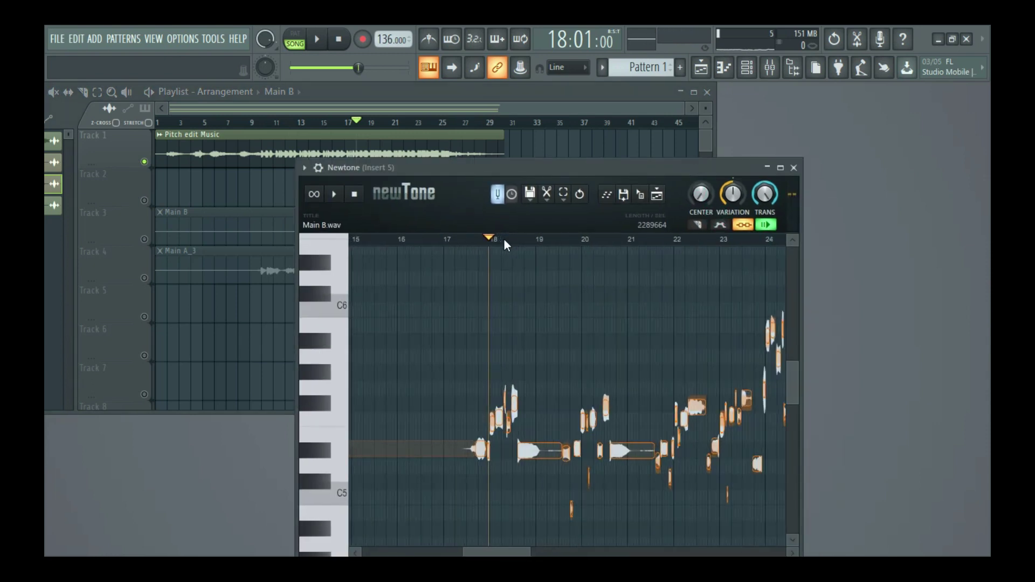
{"action": "left_click_drag", "start_coordinate": [701, 193], "coordinate": [701, 162]}
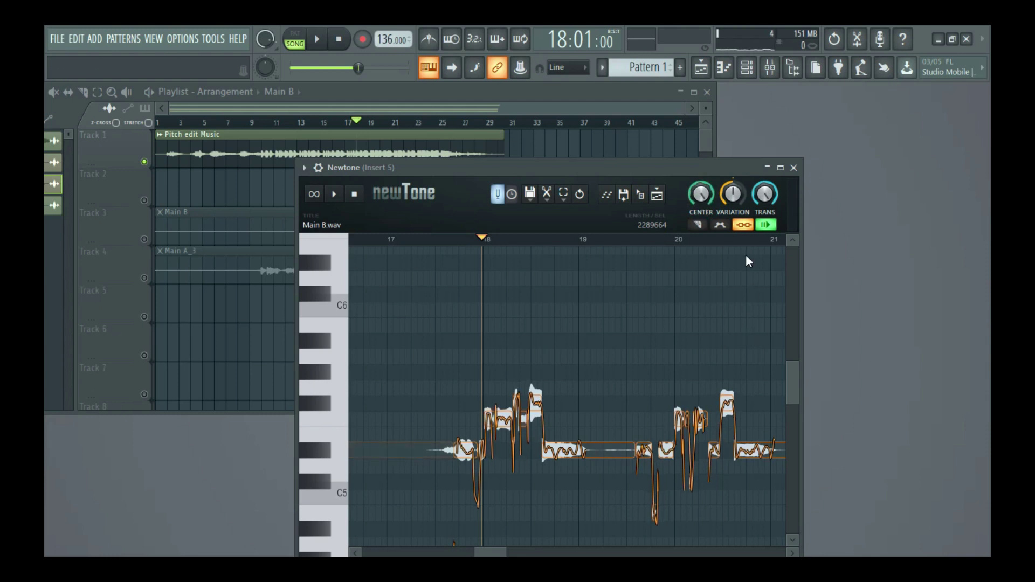
- Maximize Newtone and listen to the centered Main B vocal from before bar 18 through bar 25
{"action": "left_click", "coordinate": [782, 168]}
{"action": "left_click", "coordinate": [183, 160]}
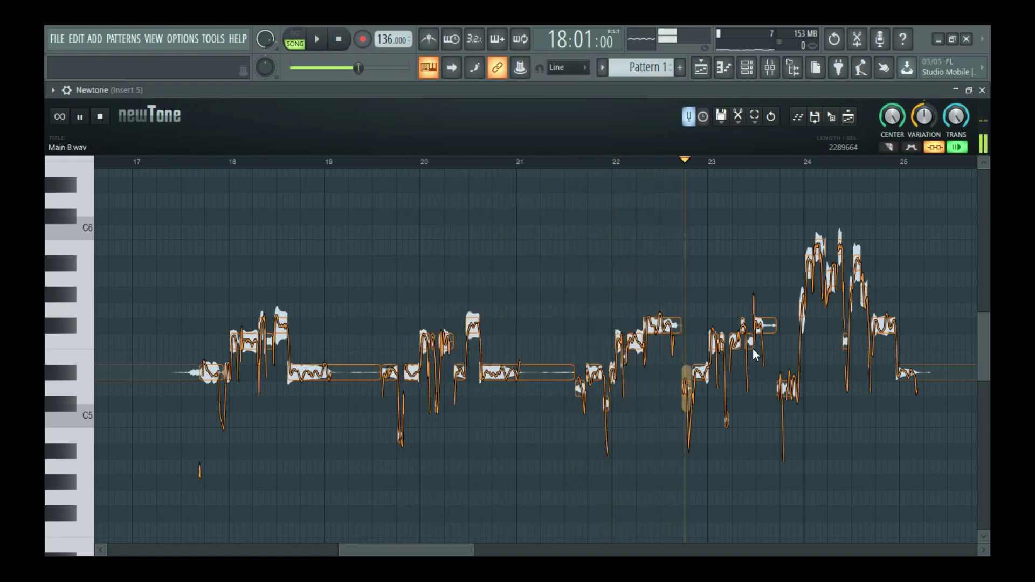
{"action": "scroll", "coordinate": [853, 168], "scroll_direction": "up", "scroll_amount": 3}
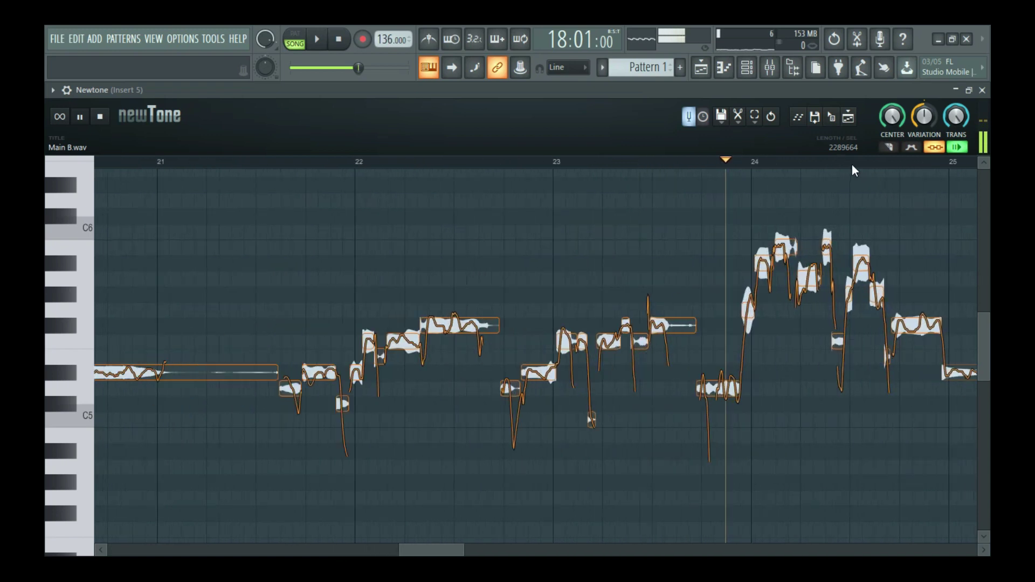
{"action": "scroll", "coordinate": [853, 165], "scroll_direction": "down", "scroll_amount": 2}
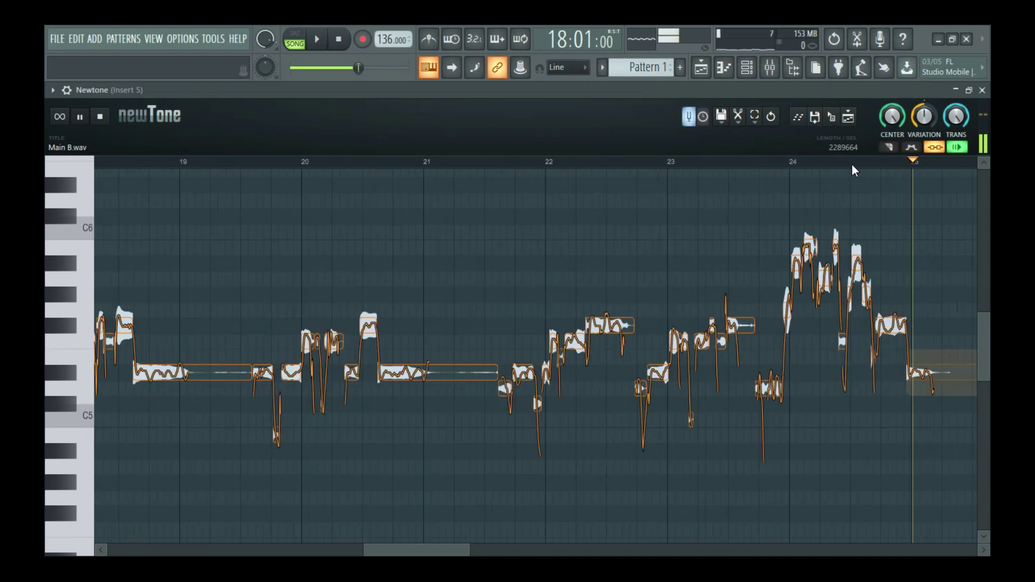
{"action": "scroll", "coordinate": [851, 165], "scroll_direction": "down", "scroll_amount": 3}
- Replay the high phrase from just before bar 24 to examine its notes, and stop playback
{"action": "left_click", "coordinate": [806, 160]}
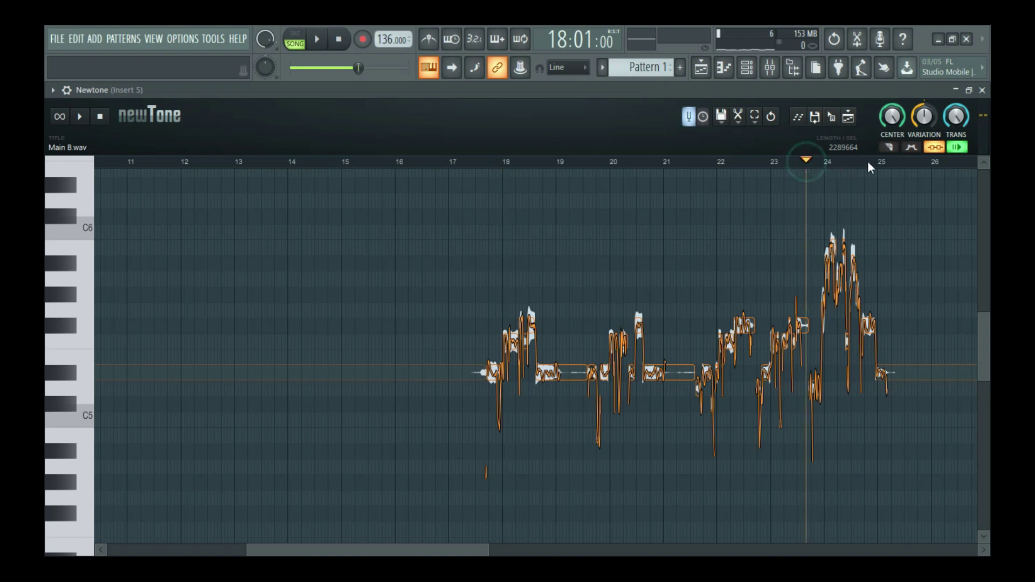
{"action": "key", "text": "space"}
{"action": "scroll", "coordinate": [875, 161], "scroll_direction": "up", "scroll_amount": 10}
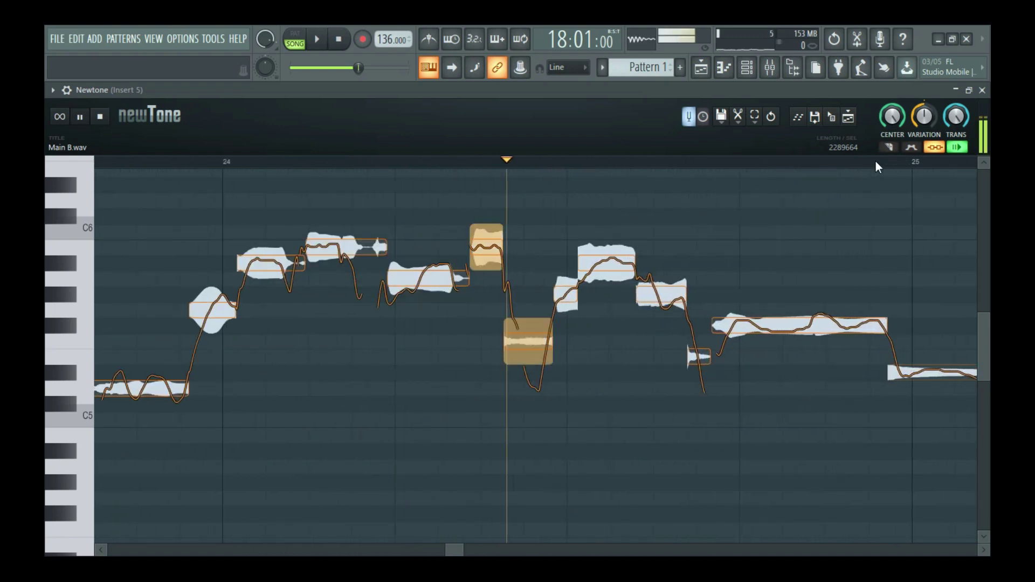
{"action": "scroll", "coordinate": [875, 161], "scroll_direction": "down", "scroll_amount": 1}
{"action": "scroll", "coordinate": [678, 266], "scroll_direction": "left", "scroll_amount": 5}
{"action": "key", "text": "space"}
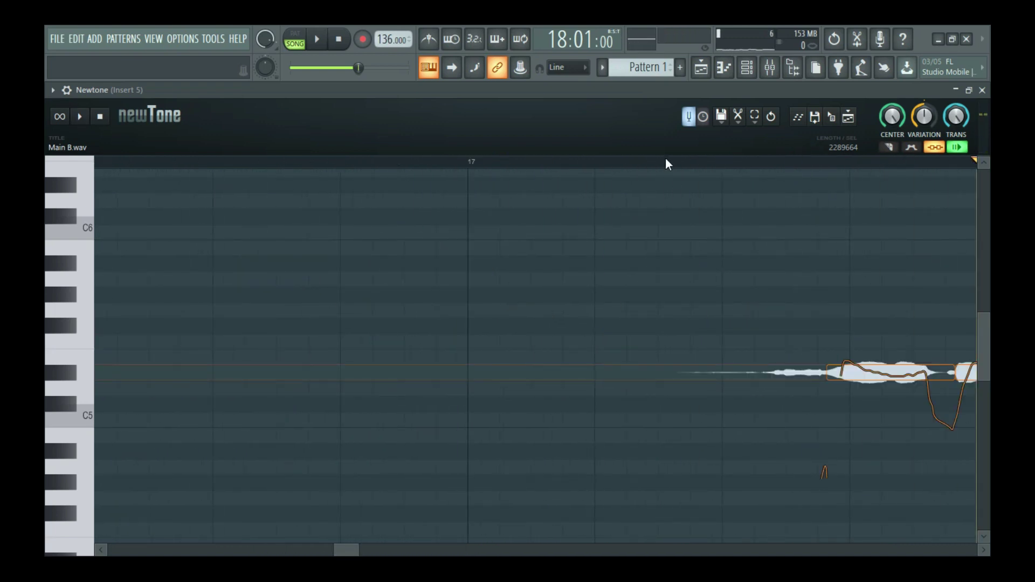
- Place the Newtone playhead just before bar 24 and examine the notes between bars 24 and 25 up close
{"action": "scroll", "coordinate": [661, 163], "scroll_direction": "down", "scroll_amount": 4}
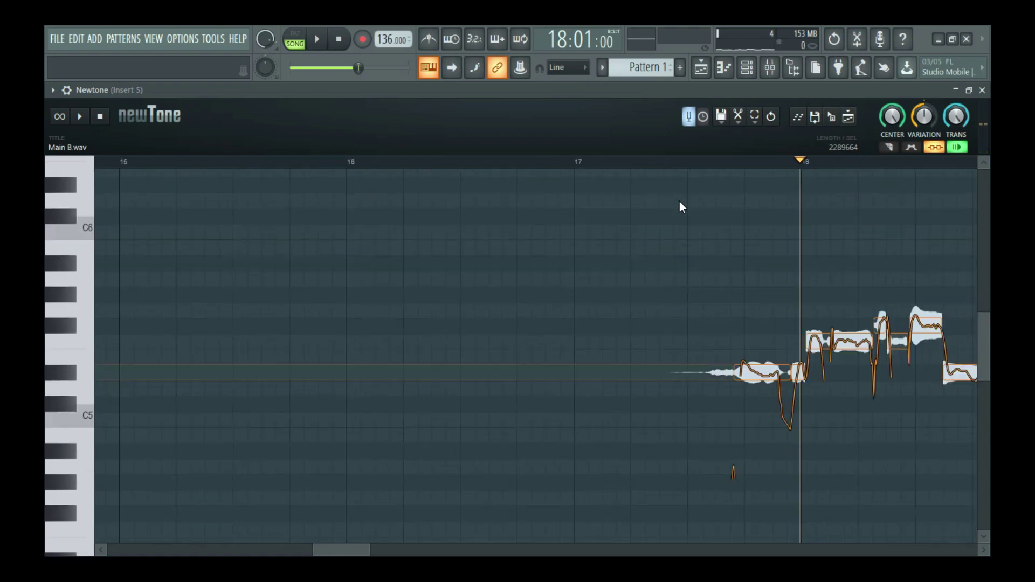
{"action": "scroll", "coordinate": [679, 207], "scroll_direction": "up", "scroll_amount": 3}
{"action": "scroll", "coordinate": [636, 163], "scroll_direction": "down", "scroll_amount": 10}
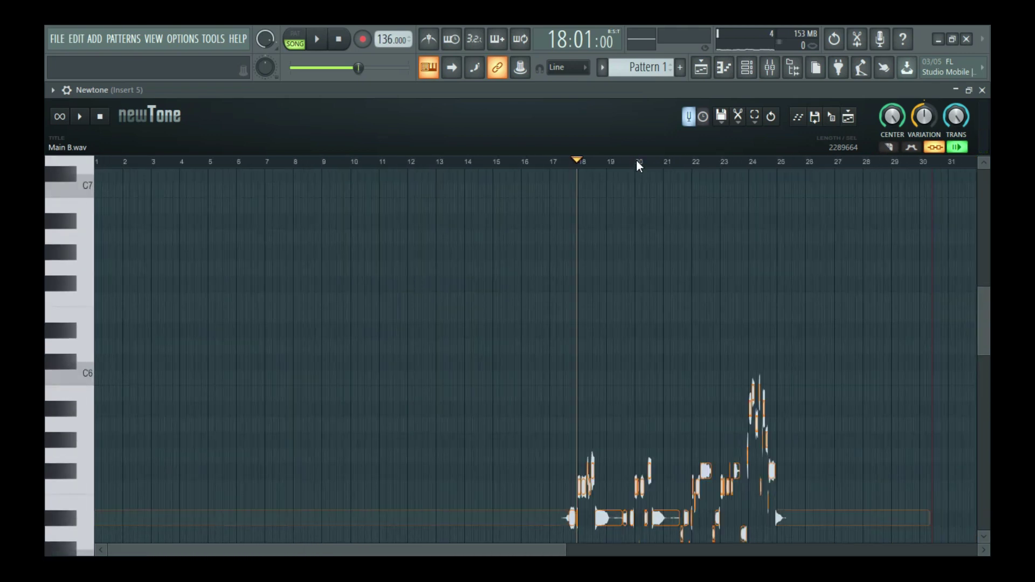
{"action": "scroll", "coordinate": [636, 164], "scroll_direction": "down", "scroll_amount": 3}
{"action": "left_click", "coordinate": [546, 160]}
{"action": "scroll", "coordinate": [552, 160], "scroll_direction": "up", "scroll_amount": 12}
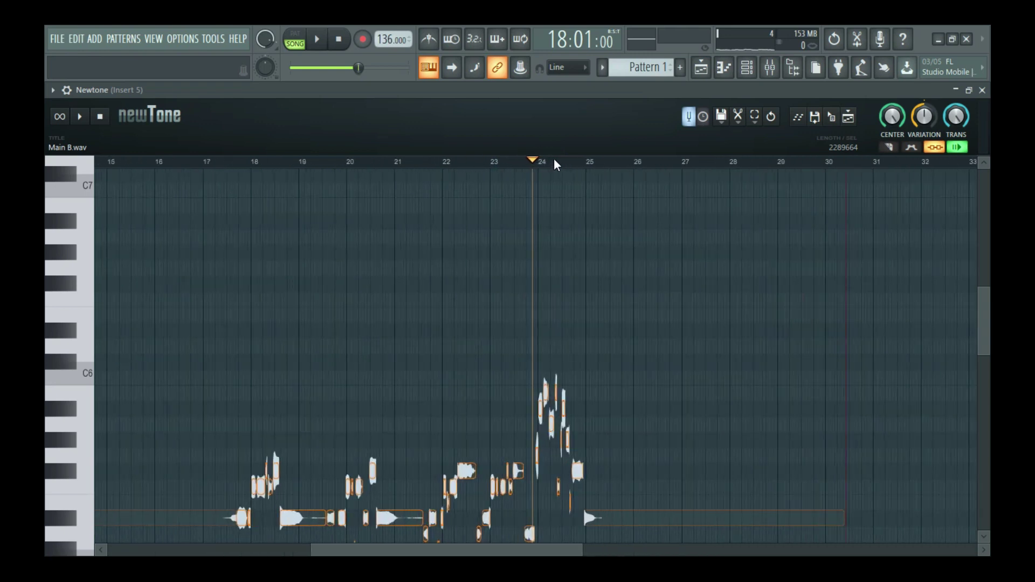
{"action": "scroll", "coordinate": [555, 162], "scroll_direction": "up", "scroll_amount": 4}
{"action": "scroll", "coordinate": [735, 329], "scroll_direction": "down", "scroll_amount": 3}
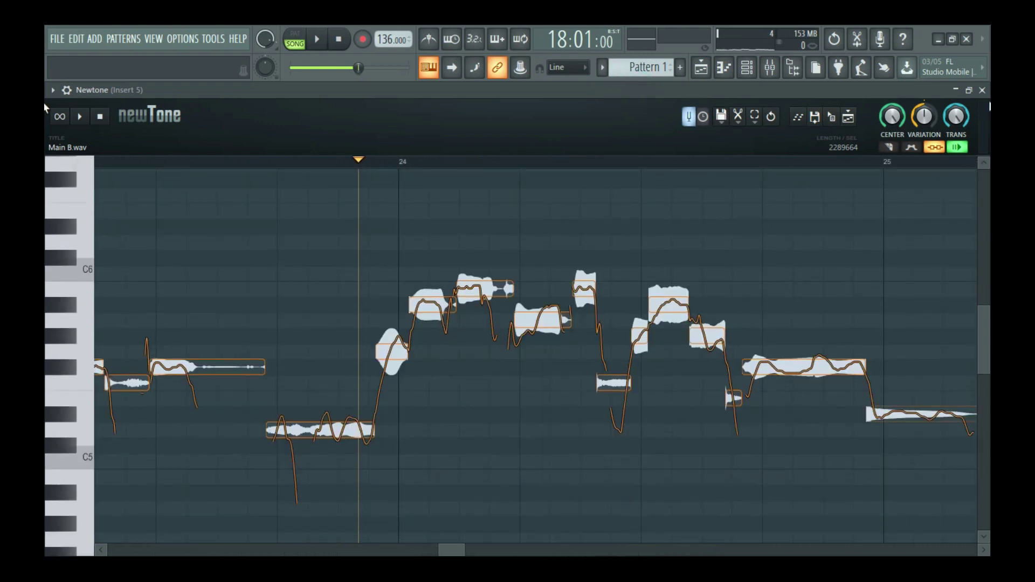
- Restore Newtone to a smaller window and add an FL Keys piano channel to the channel rack
{"action": "left_click", "coordinate": [969, 90]}
{"action": "left_click_drag", "start_coordinate": [631, 169], "coordinate": [715, 158]}
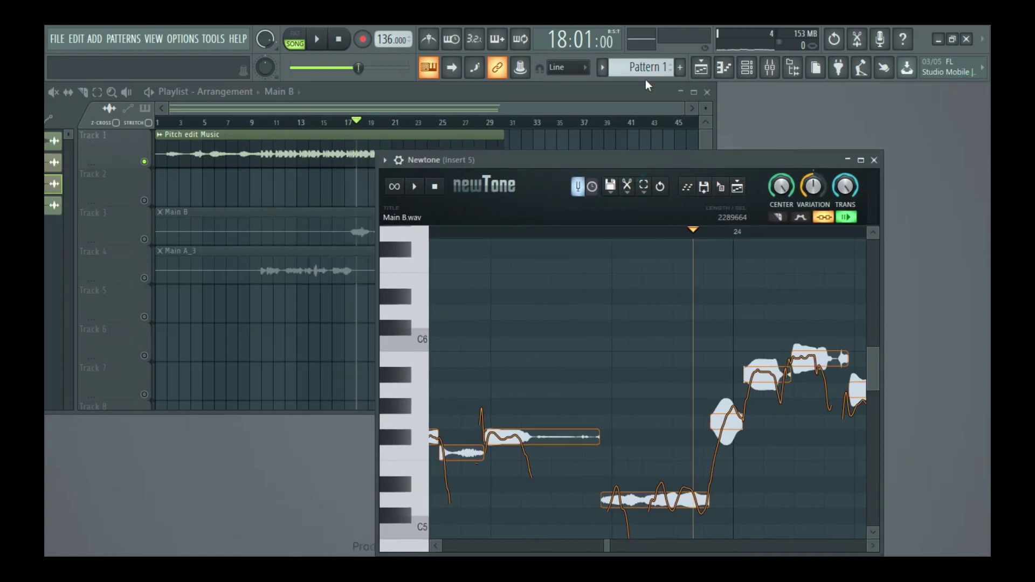
{"action": "left_click", "coordinate": [747, 68]}
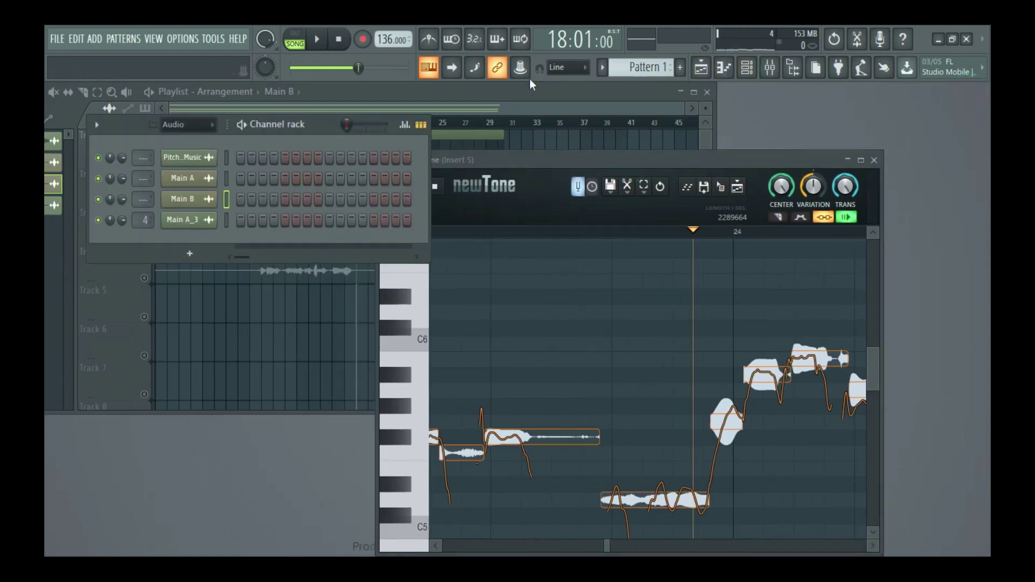
{"action": "scroll", "coordinate": [626, 70], "scroll_direction": "down", "scroll_amount": 5}
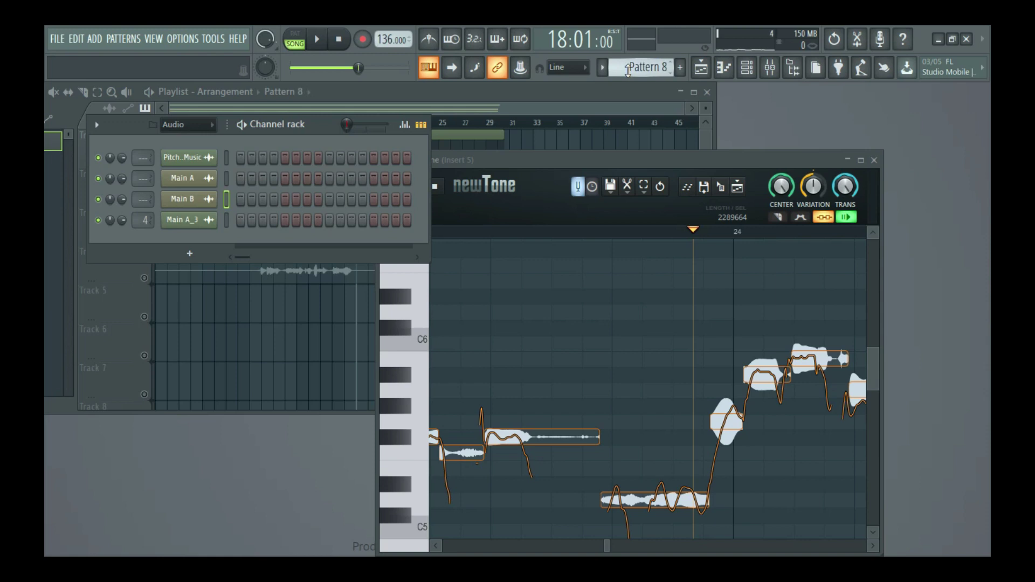
{"action": "left_click", "coordinate": [190, 253]}
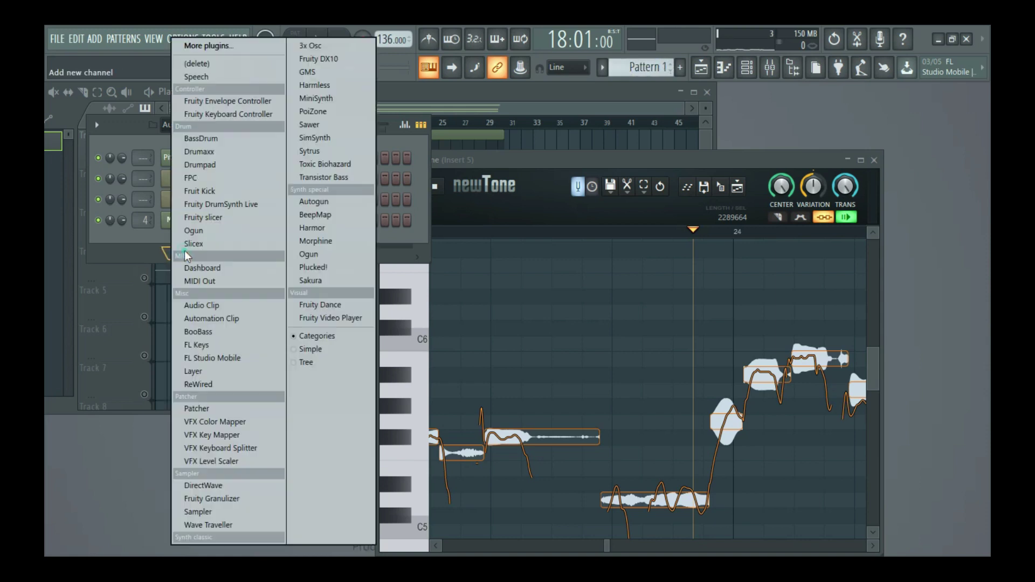
{"action": "left_click", "coordinate": [223, 345]}
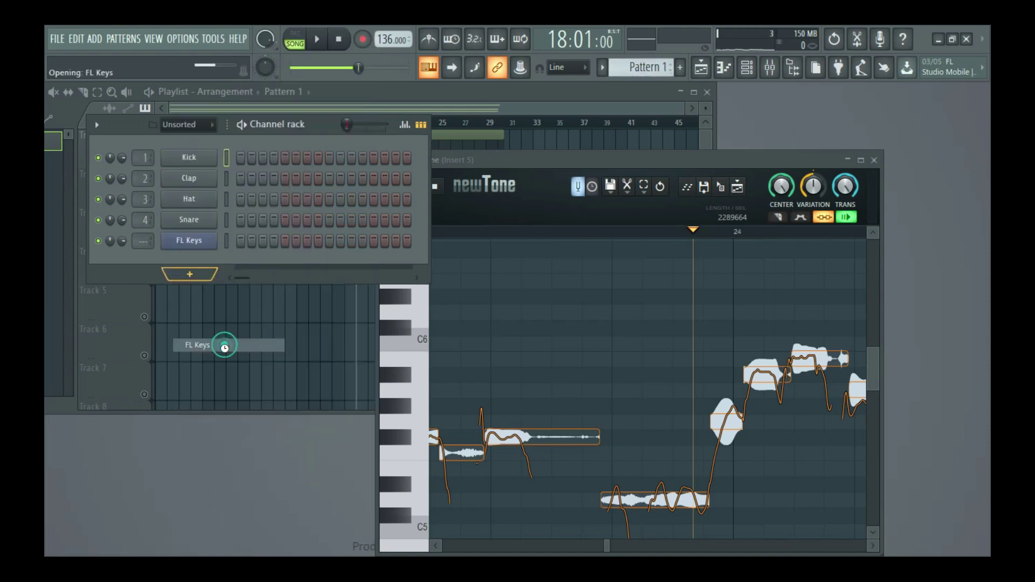
- Arrange FL Keys beside Newtone and widen Newtone so the notes between bars 24 and 25 are in view
{"action": "left_click_drag", "start_coordinate": [291, 213], "coordinate": [244, 241]}
{"action": "scroll", "coordinate": [691, 235], "scroll_direction": "down", "scroll_amount": 4}
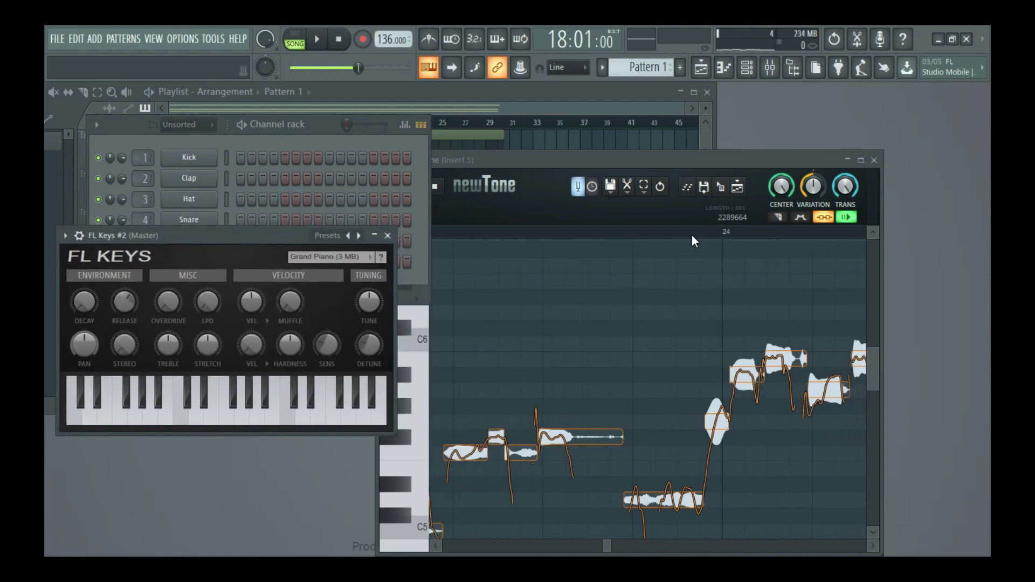
{"action": "scroll", "coordinate": [788, 238], "scroll_direction": "up", "scroll_amount": 4}
{"action": "left_click_drag", "start_coordinate": [772, 159], "coordinate": [762, 92]}
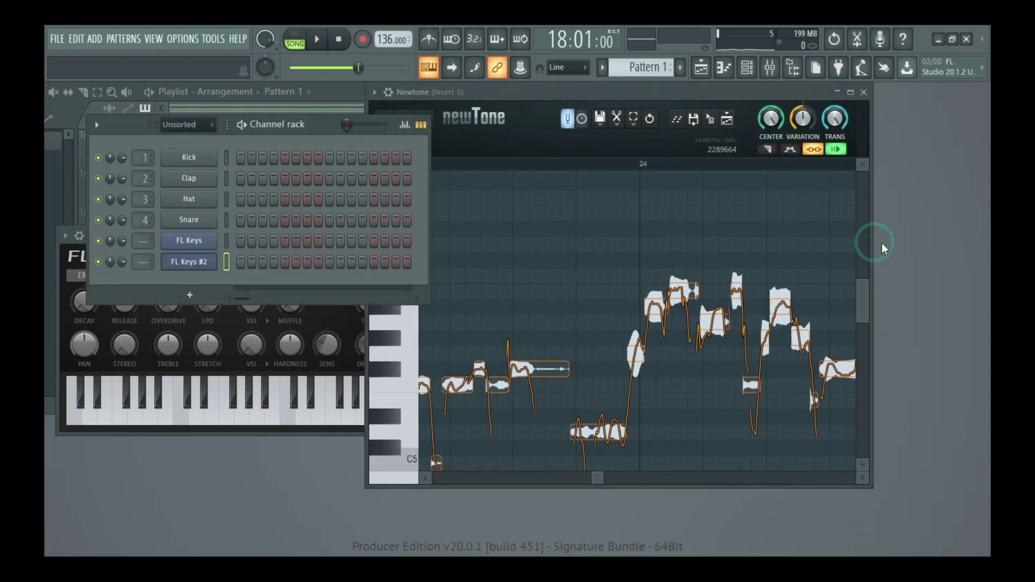
{"action": "left_click_drag", "start_coordinate": [872, 246], "coordinate": [980, 259]}
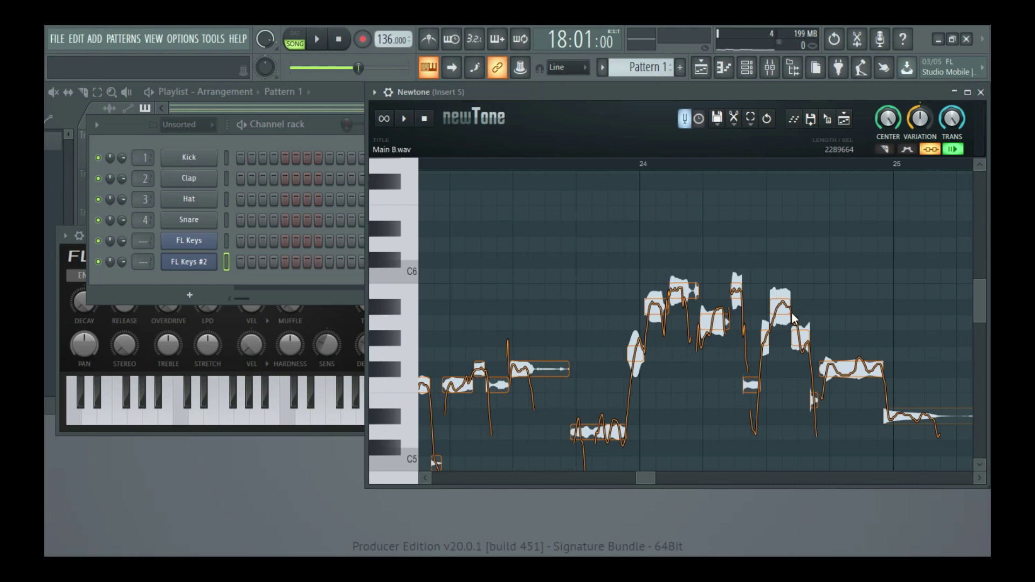
- Play the high phrase on the FL Keys piano around A and B to work out its intended melody
{"action": "left_click", "coordinate": [248, 406]}
{"action": "left_click", "coordinate": [270, 404]}
{"action": "left_click", "coordinate": [296, 402]}
{"action": "left_click", "coordinate": [260, 400]}
{"action": "left_click", "coordinate": [283, 416]}
{"action": "left_click", "coordinate": [270, 413]}
{"action": "left_click", "coordinate": [272, 415]}
{"action": "left_click", "coordinate": [271, 413]}
{"action": "left_click", "coordinate": [258, 419]}
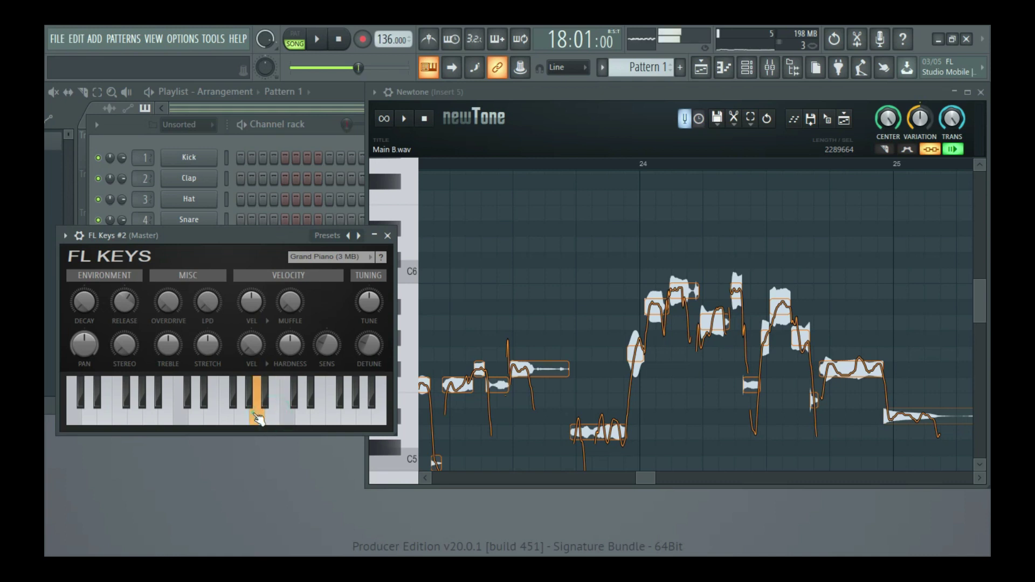
{"action": "left_click", "coordinate": [272, 420]}
{"action": "left_click", "coordinate": [270, 414]}
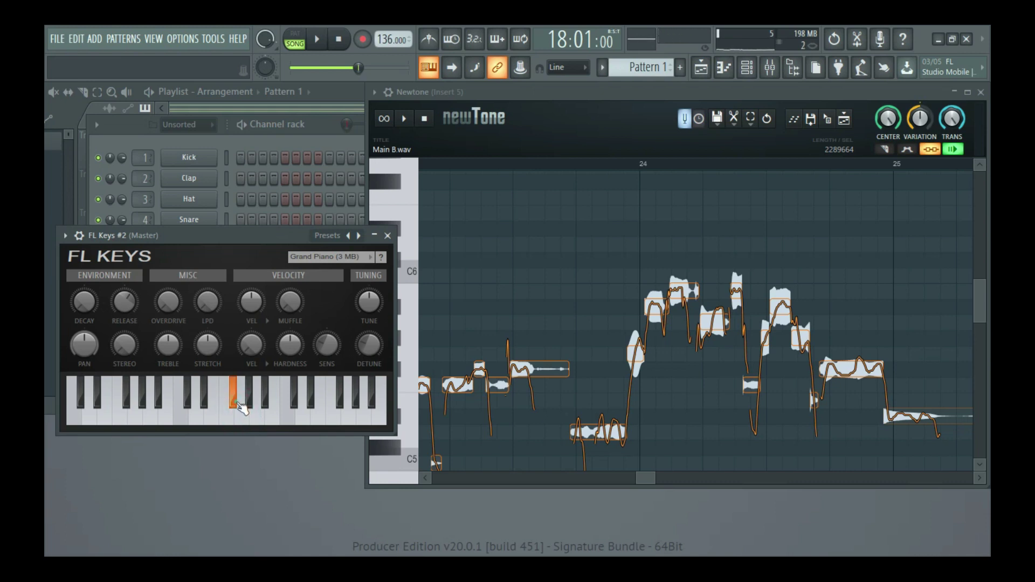
- Try the neighboring lower keys and black keys on FL Keys, including F#, G# and A#, to compare pitches
{"action": "left_click", "coordinate": [211, 417]}
{"action": "left_click", "coordinate": [223, 412]}
{"action": "left_click", "coordinate": [231, 414]}
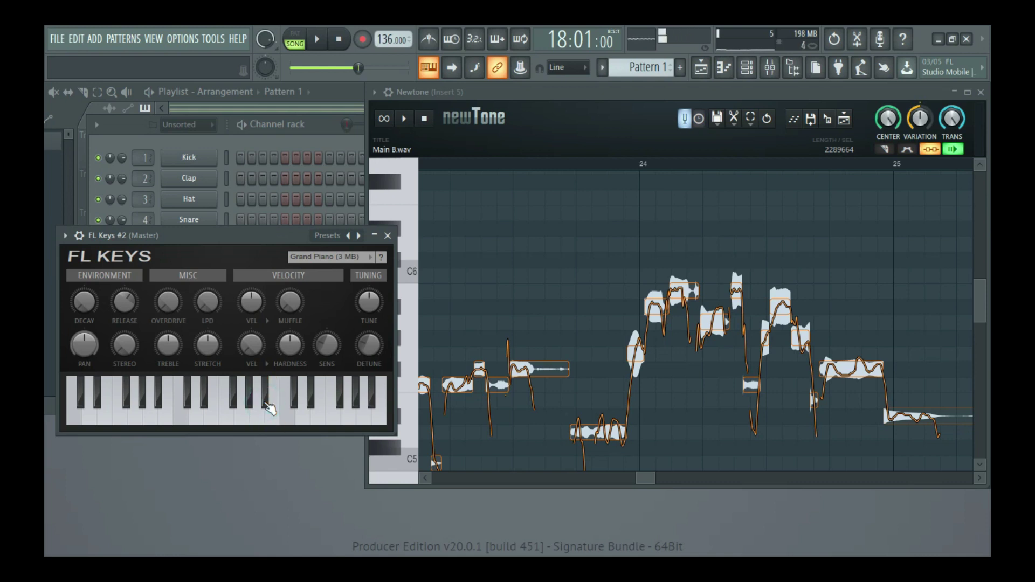
{"action": "left_click", "coordinate": [252, 402]}
{"action": "left_click", "coordinate": [249, 403]}
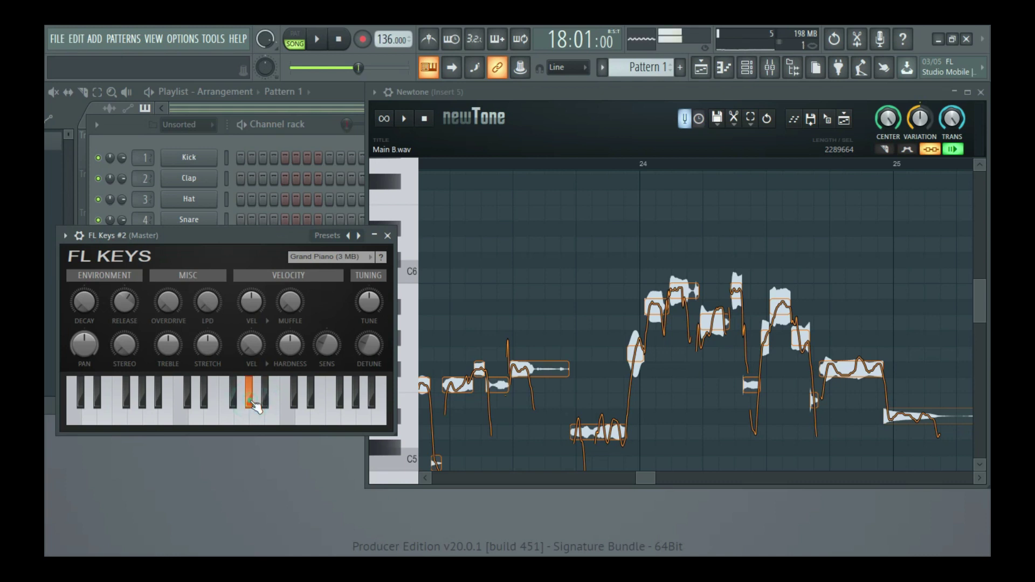
{"action": "left_click", "coordinate": [233, 404]}
{"action": "left_click", "coordinate": [233, 405]}
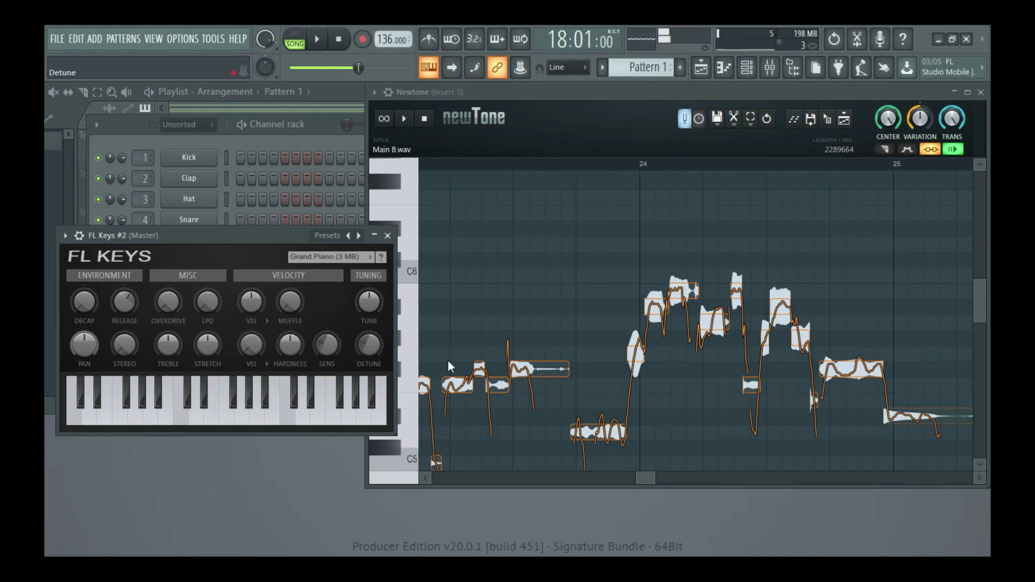
{"action": "left_click", "coordinate": [273, 403]}
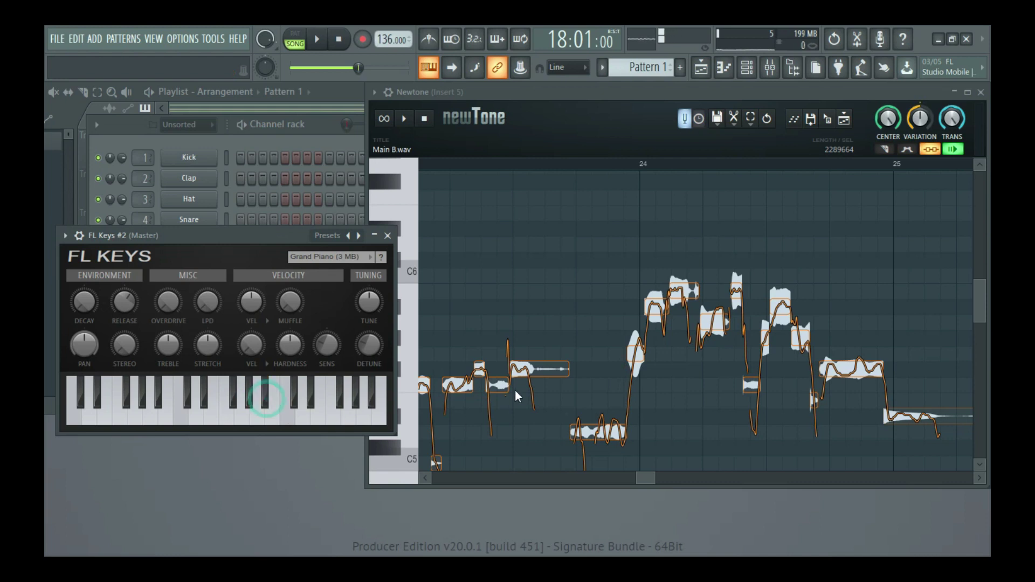
- Replay Main B from just before bar 24, stop playback, and return the Newtone playhead to the high phrase at bar 24
{"action": "left_click", "coordinate": [606, 165]}
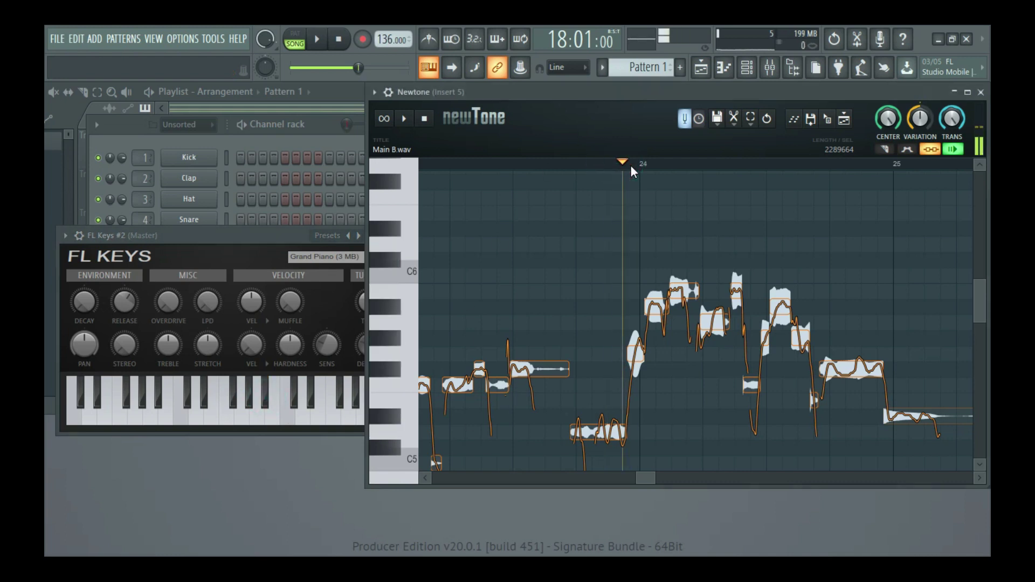
{"action": "key", "text": "space"}
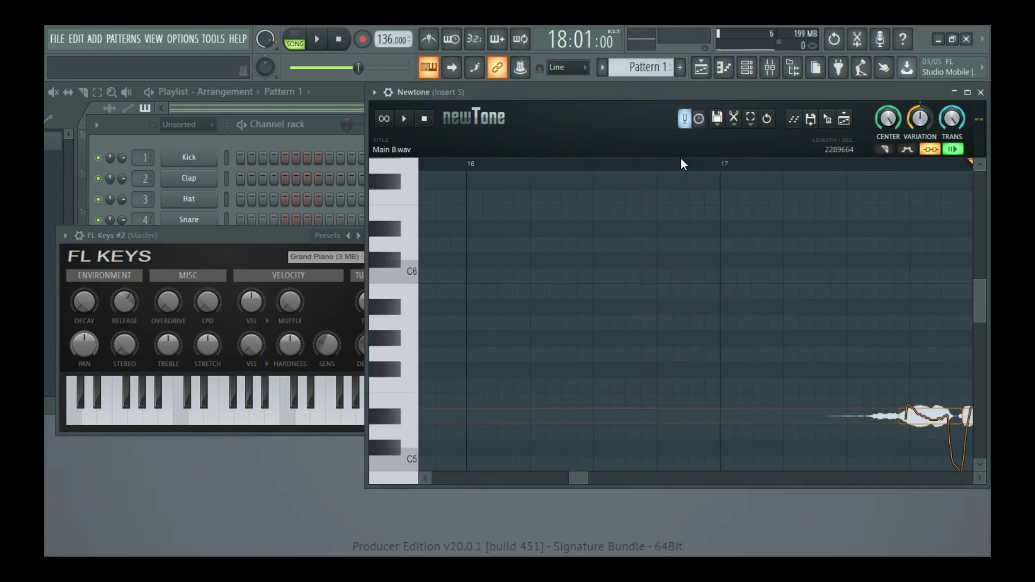
{"action": "scroll", "coordinate": [680, 164], "scroll_direction": "down", "scroll_amount": 2}
{"action": "scroll", "coordinate": [683, 182], "scroll_direction": "down", "scroll_amount": 3}
{"action": "left_click", "coordinate": [760, 162]}
{"action": "left_click_drag", "start_coordinate": [852, 235], "coordinate": [506, 252]}
{"action": "scroll", "coordinate": [550, 163], "scroll_direction": "down", "scroll_amount": 5}
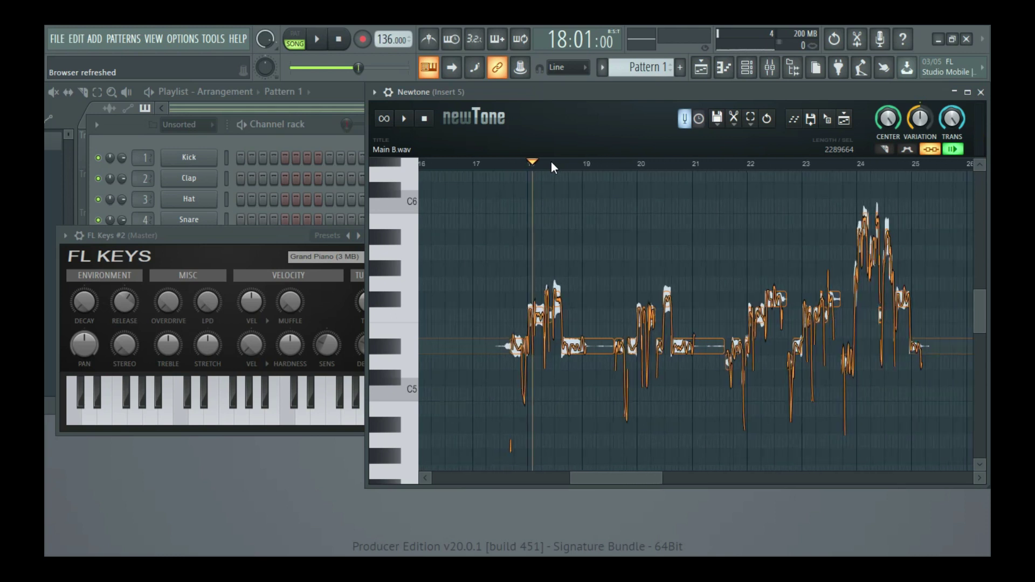
{"action": "left_click_drag", "start_coordinate": [802, 249], "coordinate": [725, 275]}
{"action": "left_click", "coordinate": [664, 162]}
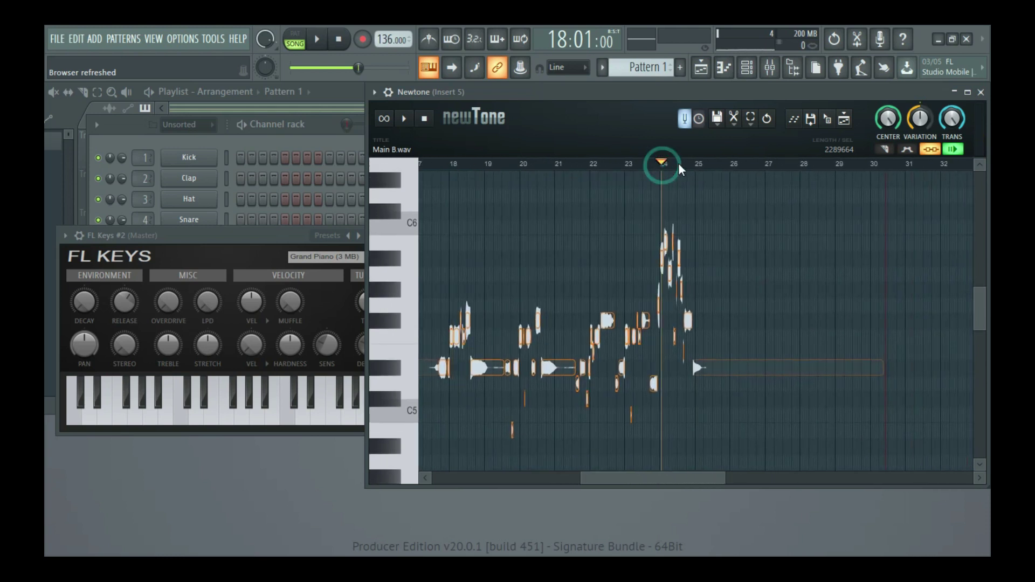
- Frame the phrase between bars 24 and 25 up close and extend the Newtone window's height
{"action": "scroll", "coordinate": [668, 162], "scroll_direction": "up", "scroll_amount": 5}
{"action": "scroll", "coordinate": [633, 163], "scroll_direction": "up", "scroll_amount": 3}
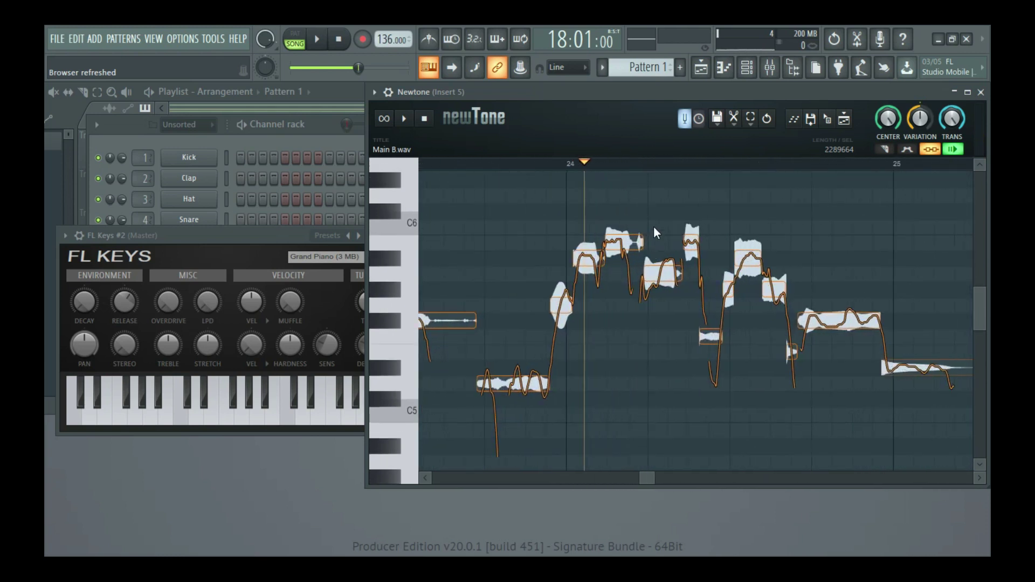
{"action": "left_click_drag", "start_coordinate": [663, 233], "coordinate": [681, 285]}
{"action": "left_click", "coordinate": [700, 255]}
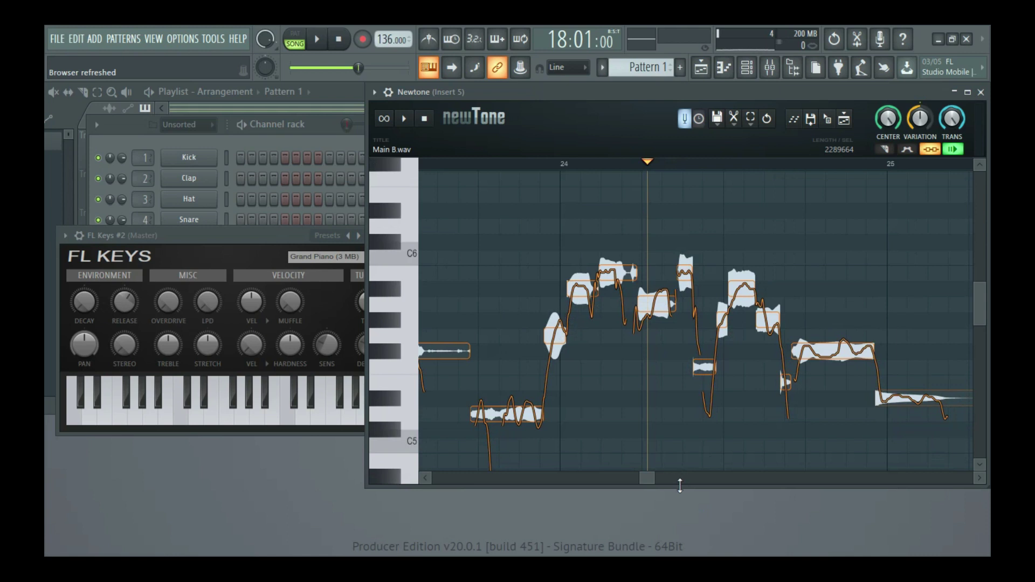
{"action": "left_click_drag", "start_coordinate": [679, 486], "coordinate": [680, 553]}
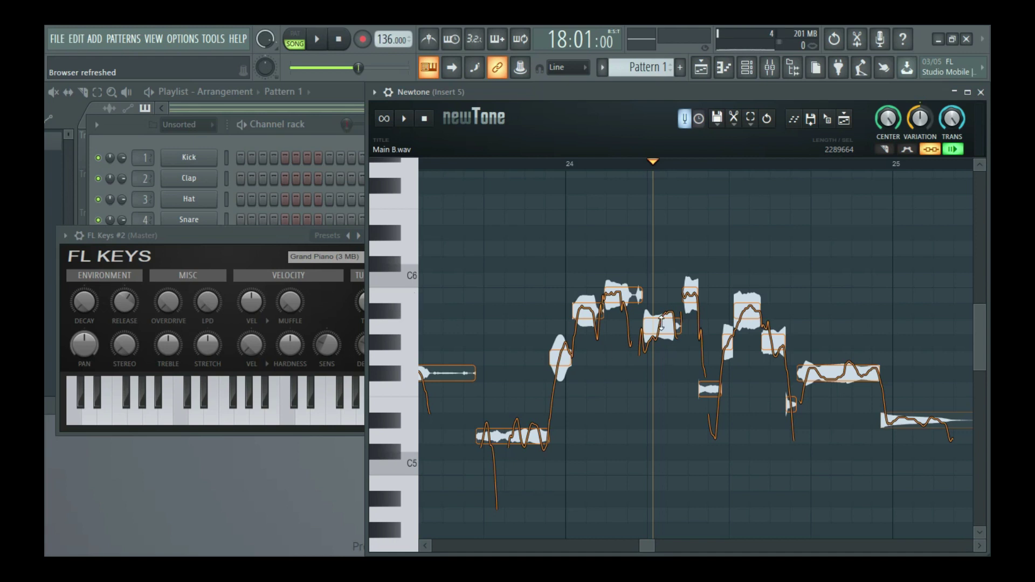
- Raise the third note after bar 24 by a semitone to A#5 and replay the phrase from just before the bar
{"action": "scroll", "coordinate": [658, 326], "scroll_direction": "up", "scroll_amount": 2}
{"action": "left_click_drag", "start_coordinate": [695, 354], "coordinate": [696, 332]}
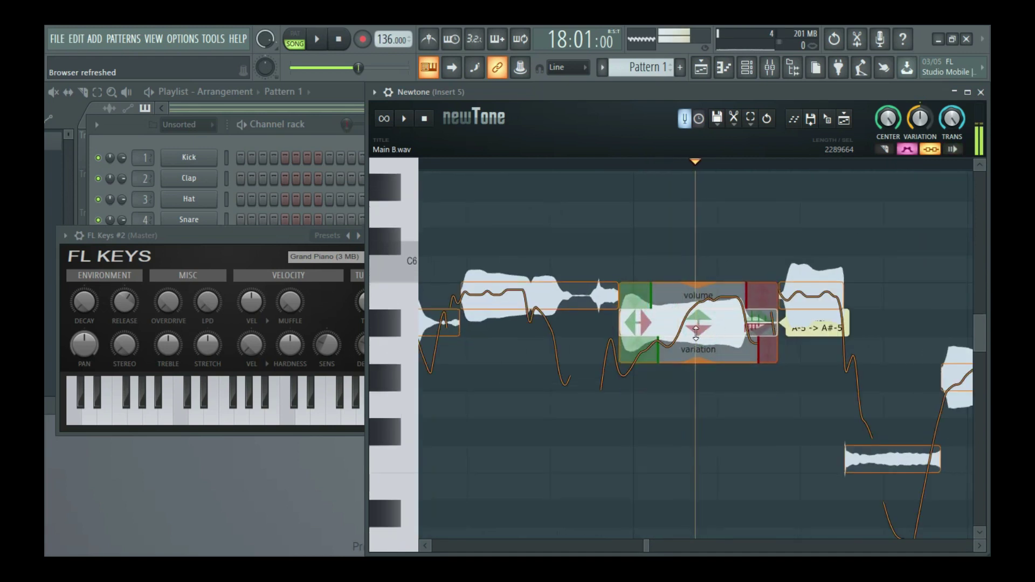
{"action": "left_click", "coordinate": [808, 305]}
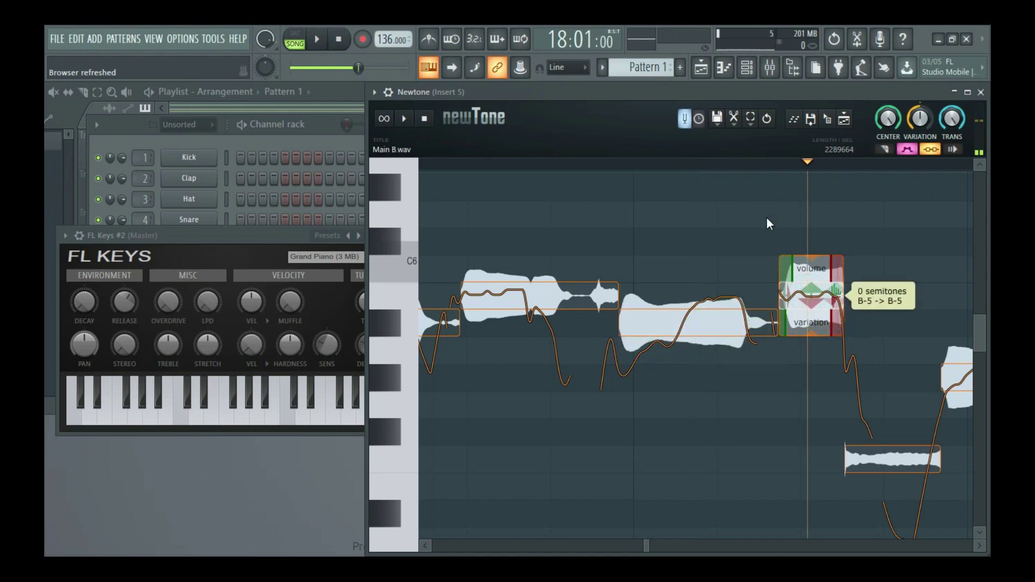
{"action": "scroll", "coordinate": [717, 166], "scroll_direction": "down", "scroll_amount": 3}
{"action": "left_click", "coordinate": [595, 166]}
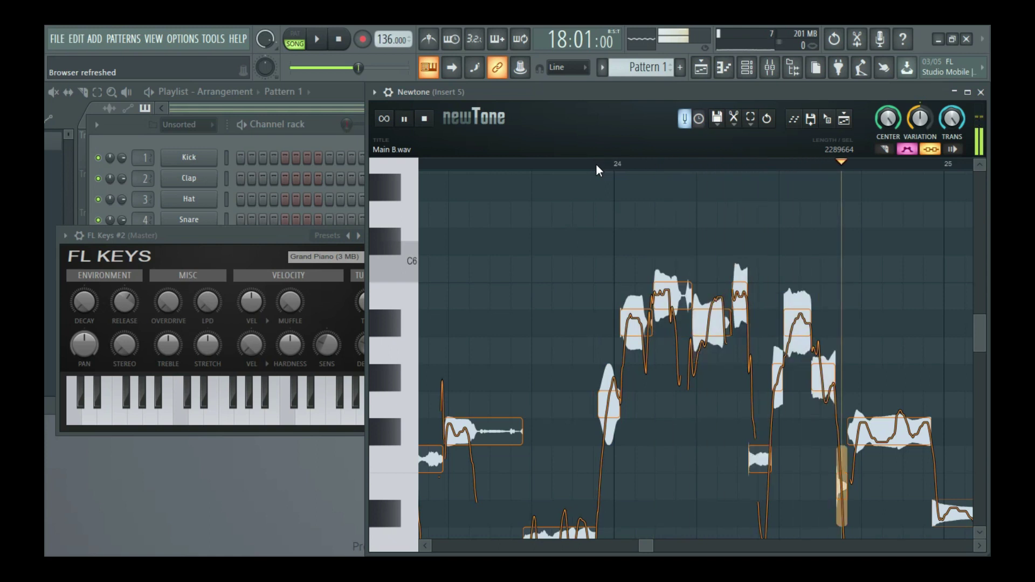
{"action": "left_click", "coordinate": [571, 164]}
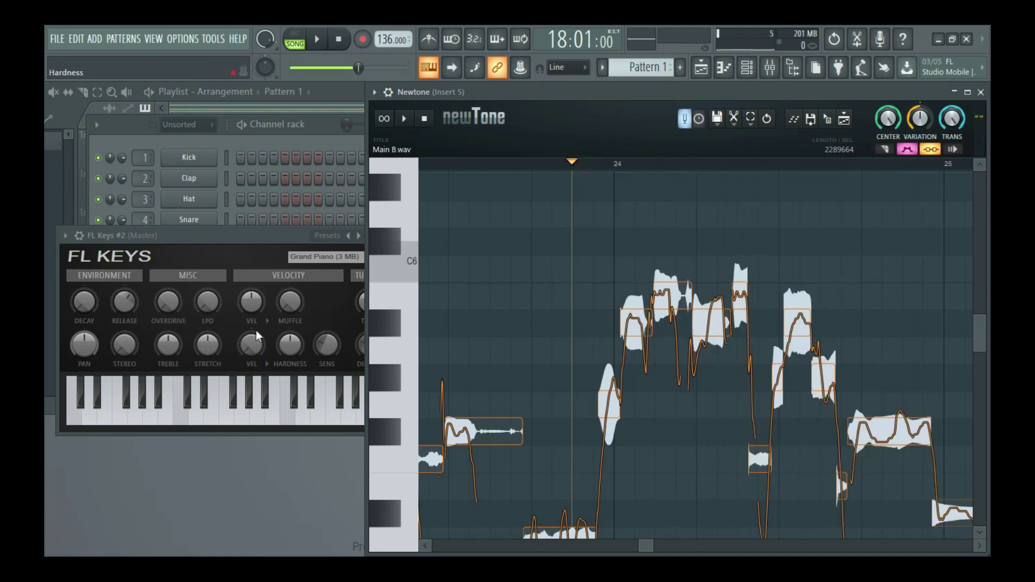
- Play the phrase's notes on the FL Keys piano to compare them with the raised vocal note
{"action": "left_click", "coordinate": [268, 400]}
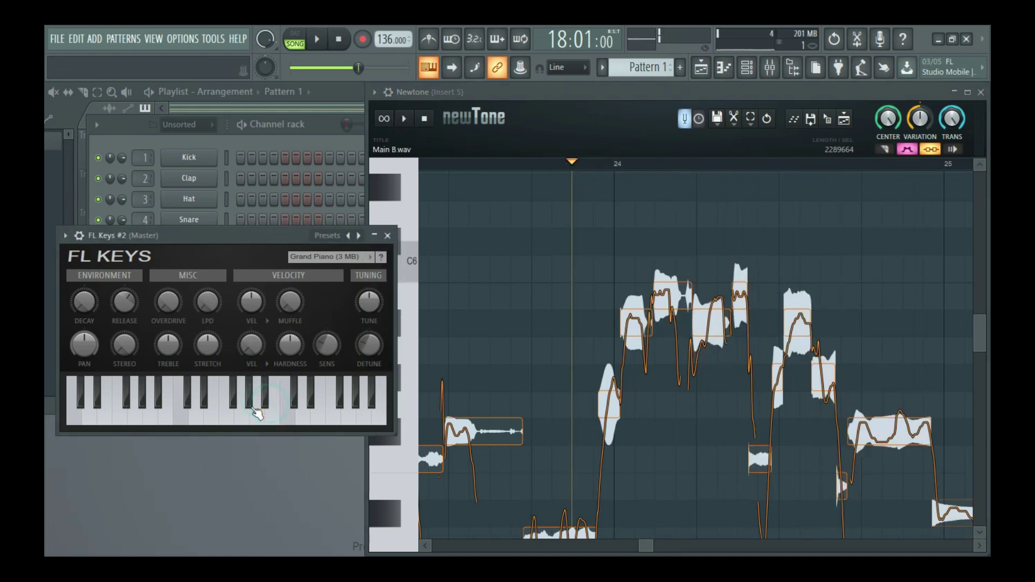
{"action": "left_click", "coordinate": [252, 404]}
{"action": "left_click", "coordinate": [268, 411]}
{"action": "left_click", "coordinate": [268, 412]}
{"action": "left_click", "coordinate": [269, 415]}
{"action": "left_click", "coordinate": [276, 419]}
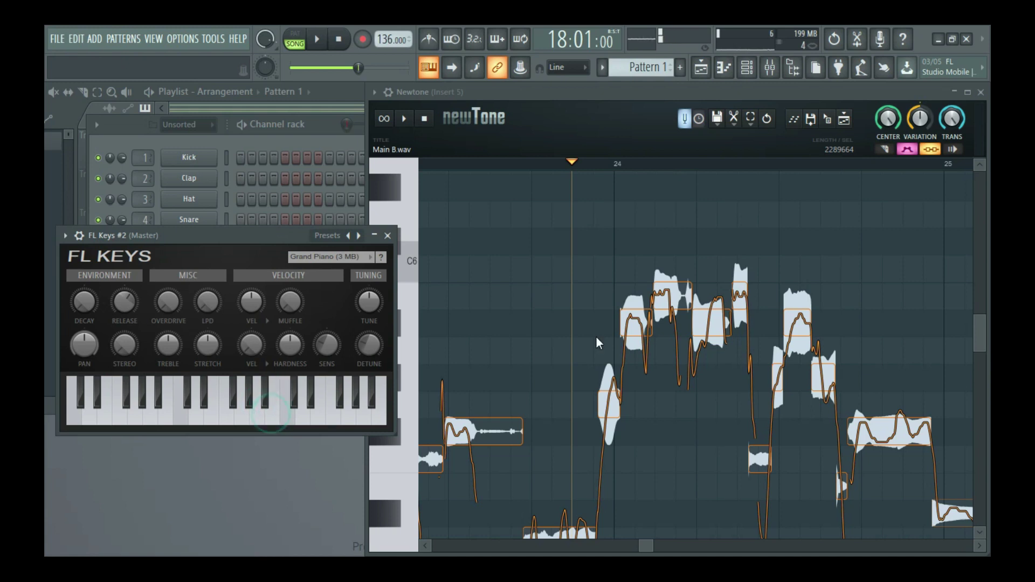
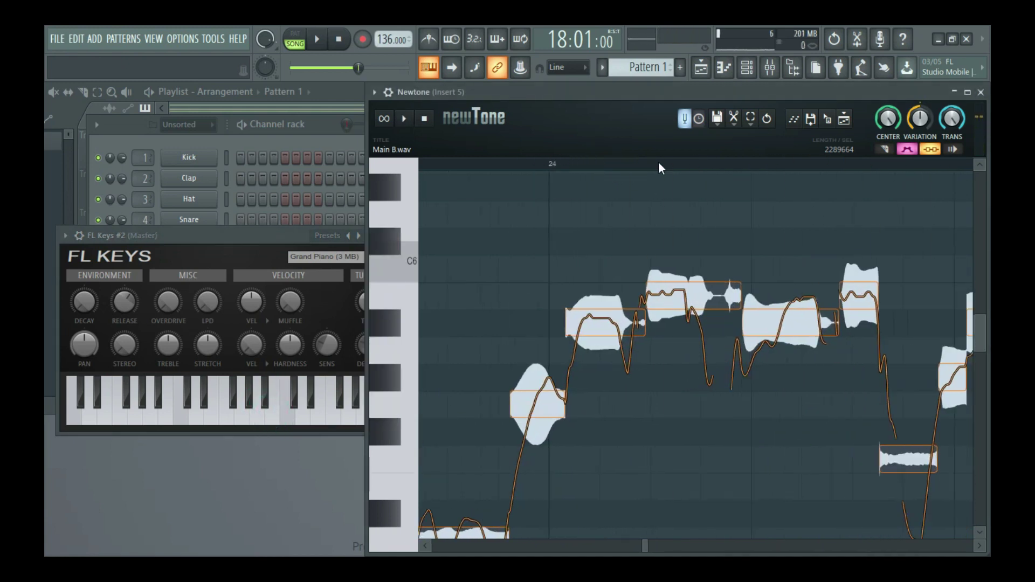
- Set the raised A#5 note's pitch ramp out to -106.92% and replay the phrase from just before bar 24
{"action": "mouse_move", "coordinate": [803, 324]}
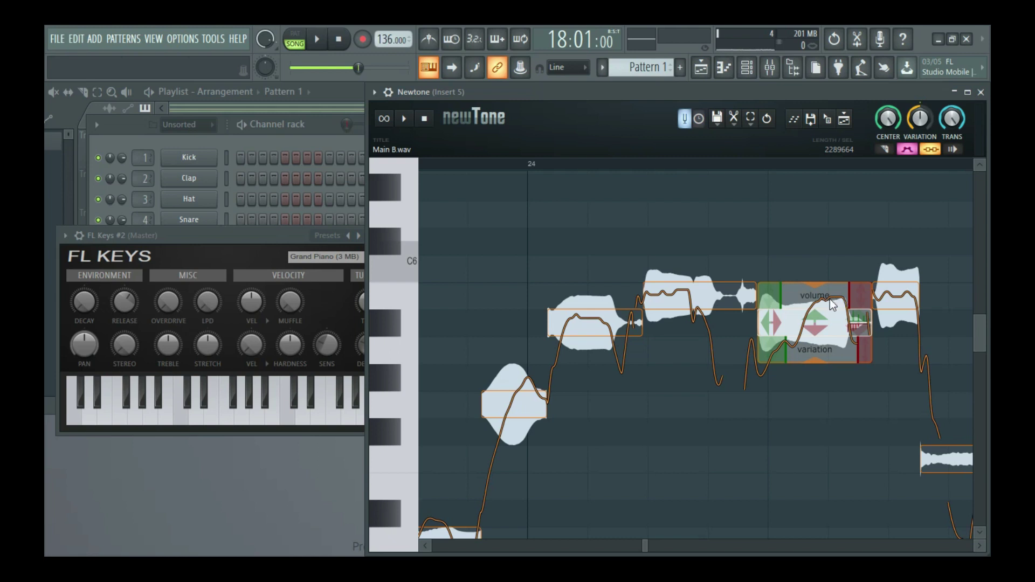
{"action": "mouse_move", "coordinate": [858, 353]}
{"action": "left_mouse_down"}
{"action": "mouse_move", "coordinate": [810, 350]}
{"action": "mouse_move", "coordinate": [820, 383]}
{"action": "left_mouse_up"}
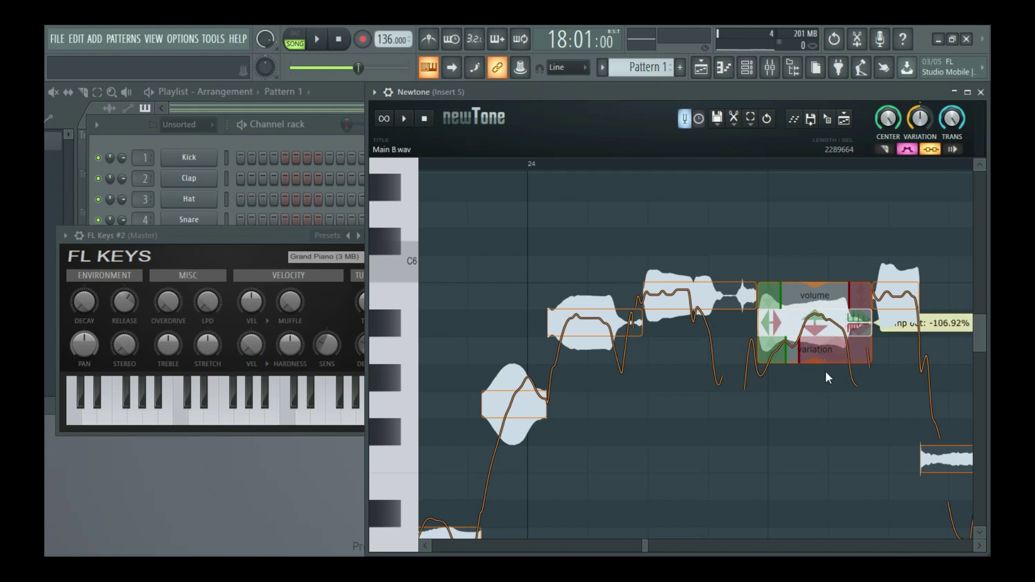
{"action": "key", "text": "space"}
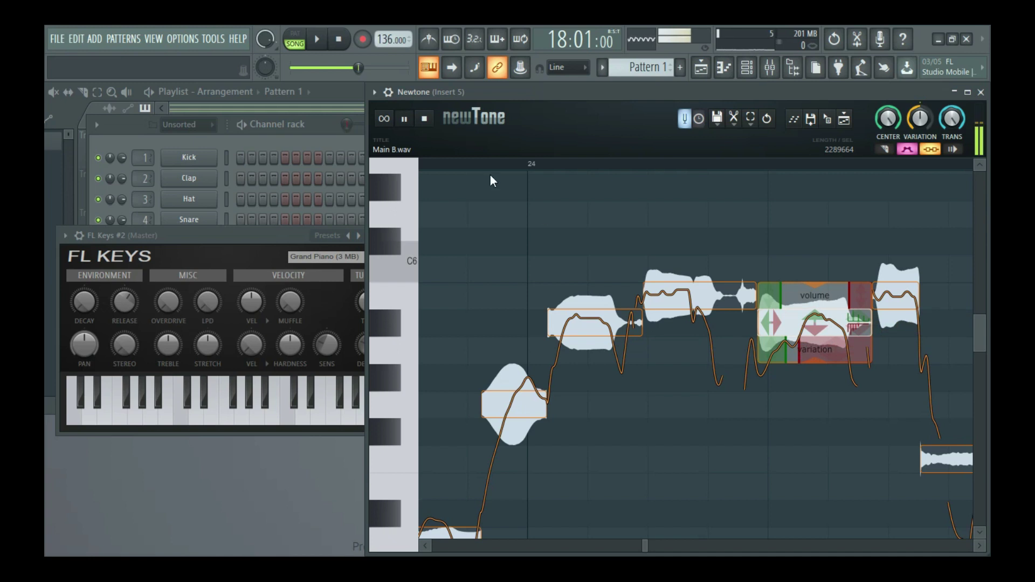
{"action": "left_click", "coordinate": [463, 166]}
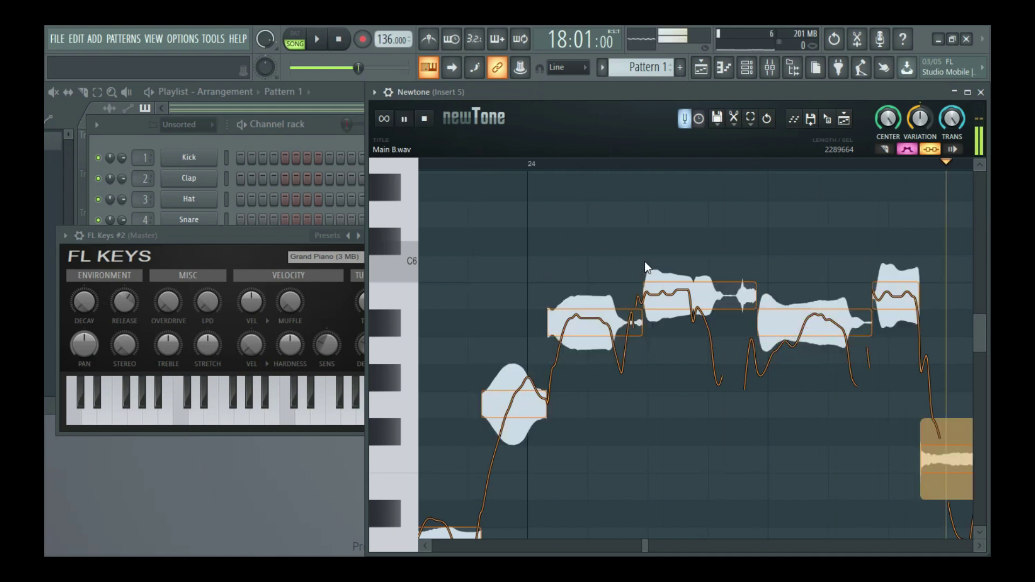
- Replay the vocal repeatedly from just before bar 24 to check the reshaped note within the whole phrase
{"action": "scroll", "coordinate": [548, 164], "scroll_direction": "down", "scroll_amount": 3}
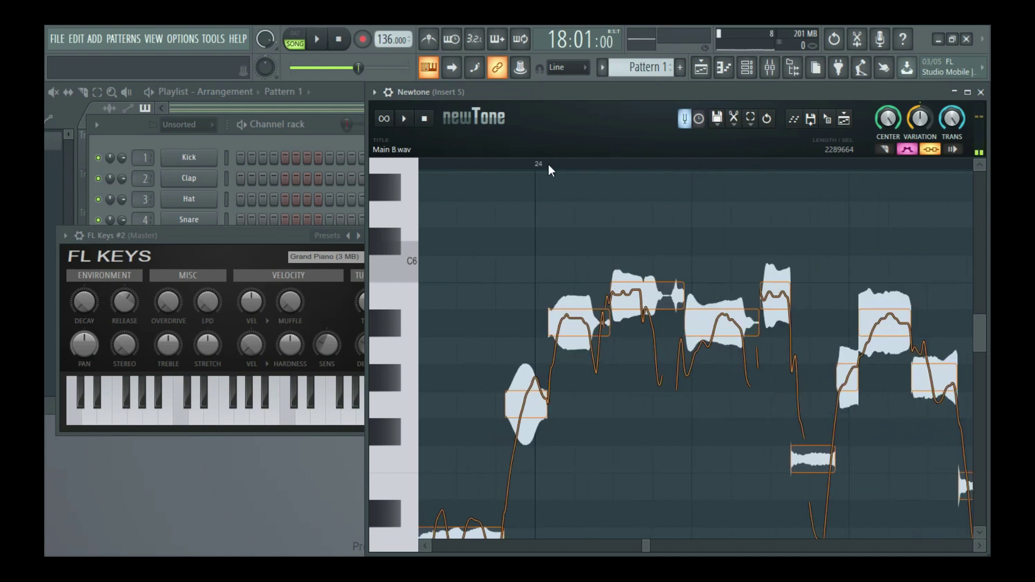
{"action": "left_click", "coordinate": [517, 165]}
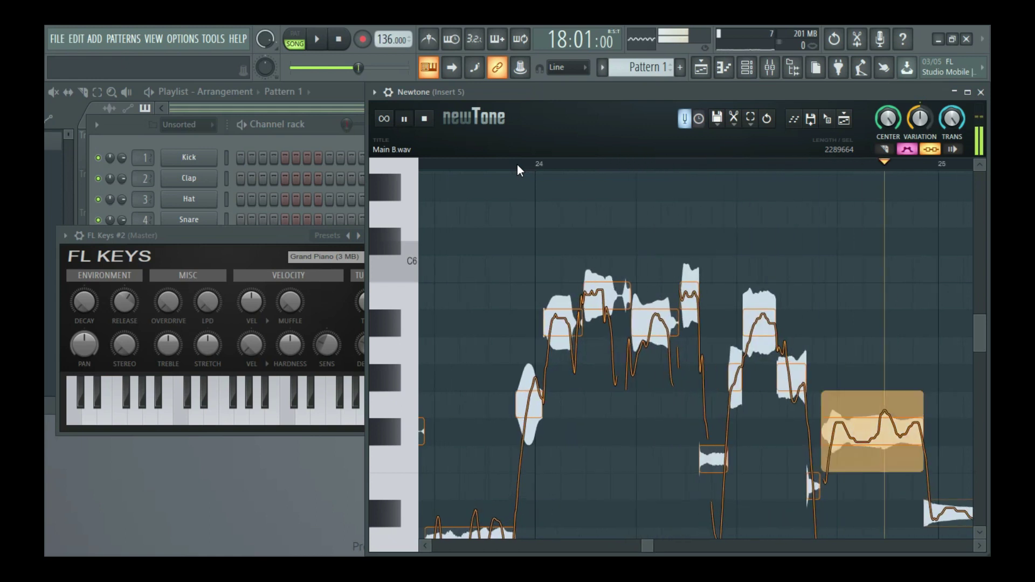
{"action": "left_click", "coordinate": [517, 164]}
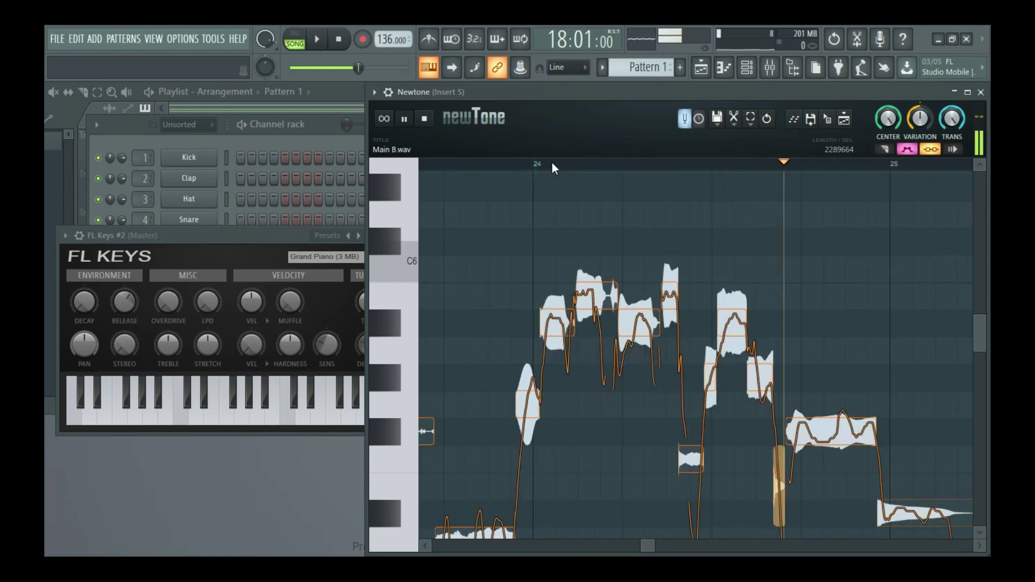
- Play a reference note on the FL Keys piano and replay the Main B phrase around bar 24 to compare its pitch
{"action": "key", "text": "space"}
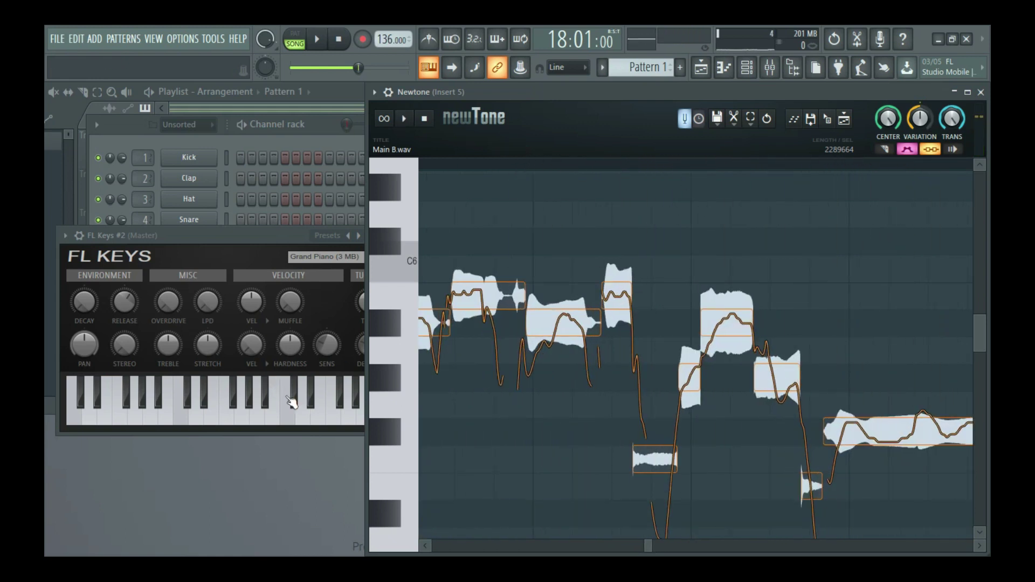
{"action": "left_click", "coordinate": [268, 405]}
{"action": "left_click", "coordinate": [268, 405]}
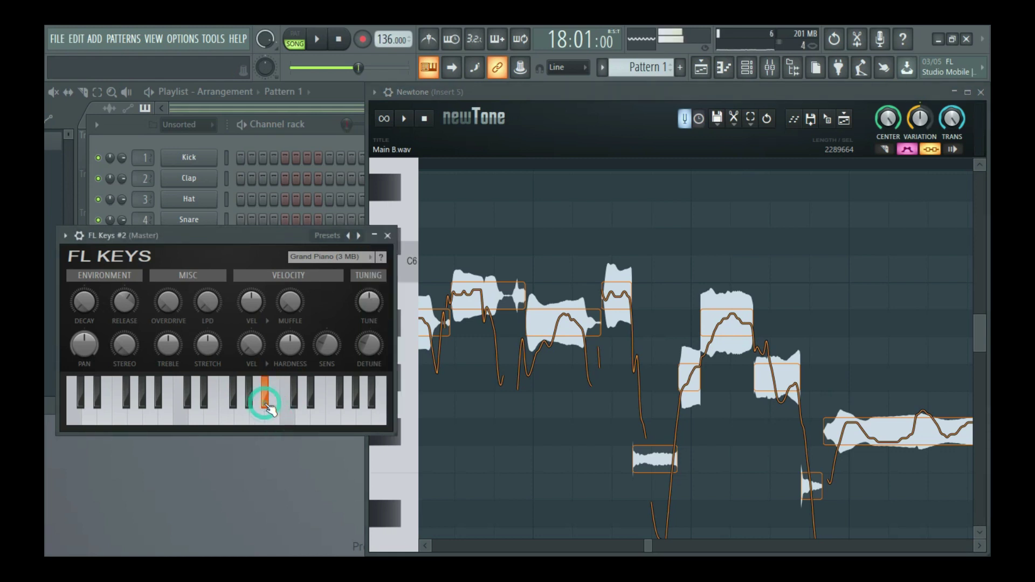
{"action": "left_click", "coordinate": [720, 324]}
{"action": "key", "text": "space"}
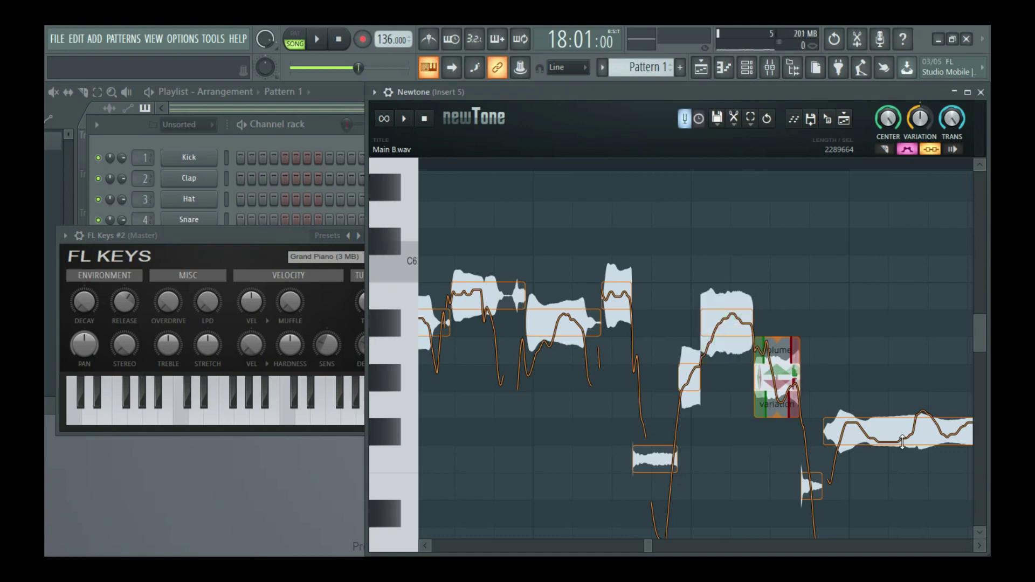
{"action": "left_click", "coordinate": [517, 160]}
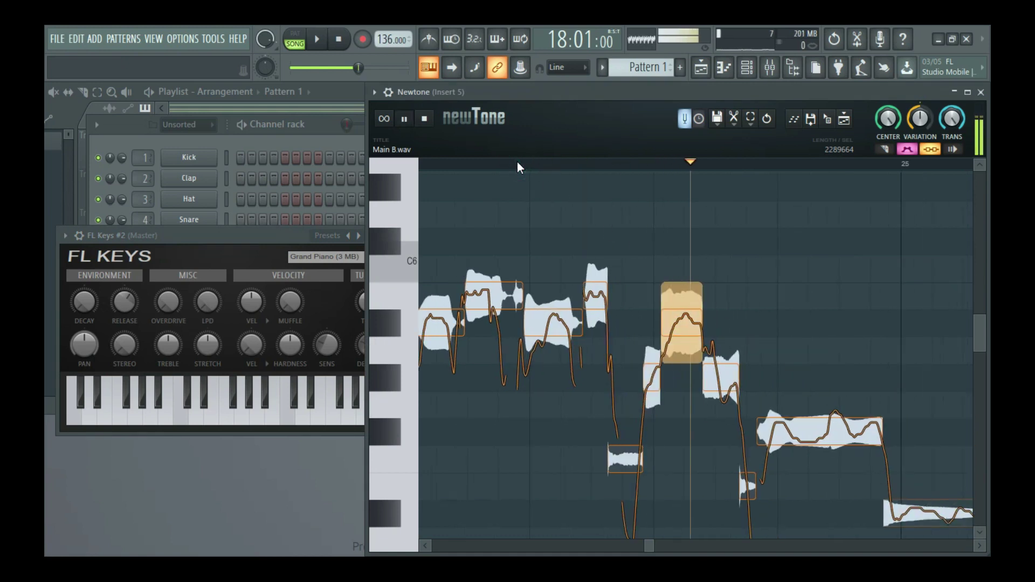
{"action": "key", "text": "space"}
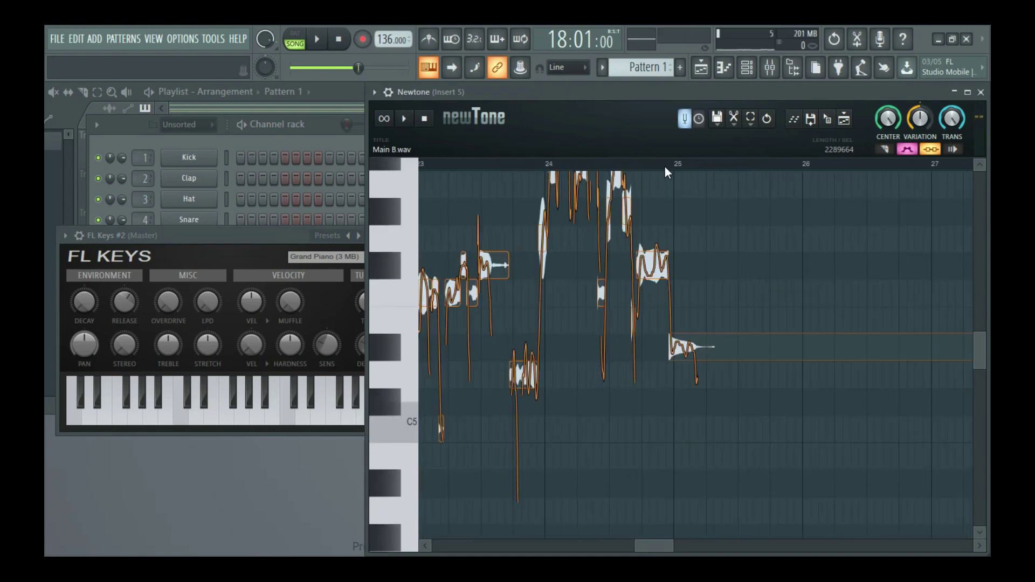
- Send the corrected Main B vocal from Newtone to the playlist as a new clip and unmute all playlist tracks
{"action": "scroll", "coordinate": [708, 255], "scroll_direction": "down", "scroll_amount": 3}
{"action": "scroll", "coordinate": [546, 166], "scroll_direction": "down", "scroll_amount": 5}
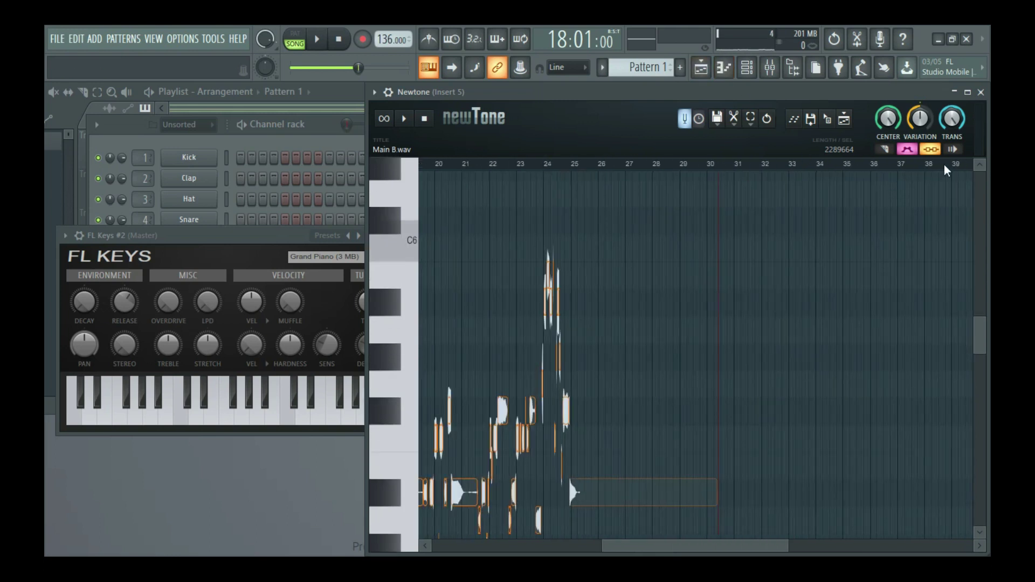
{"action": "left_click", "coordinate": [851, 129]}
{"action": "left_click", "coordinate": [701, 68]}
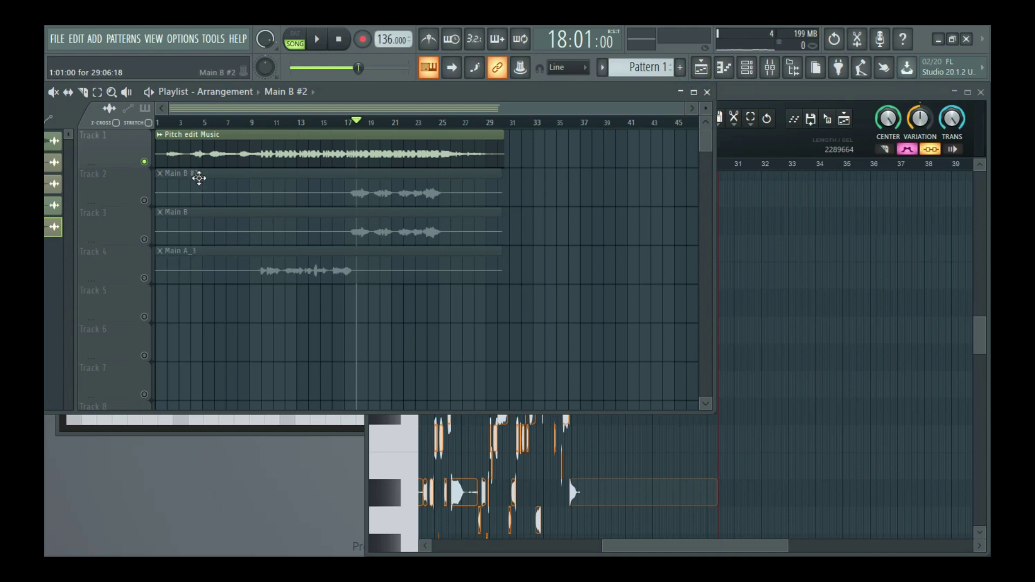
{"action": "right_click", "coordinate": [144, 162]}
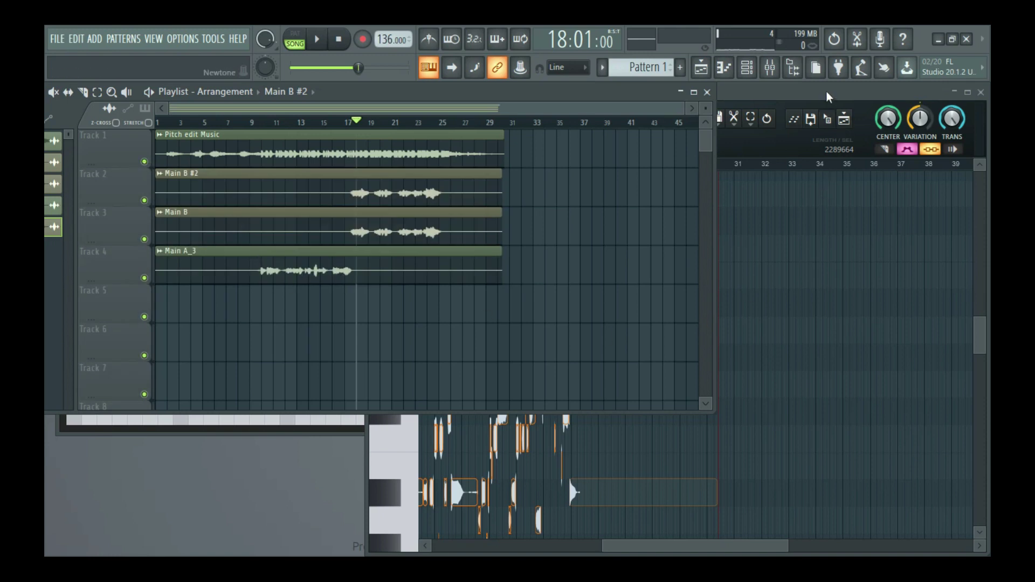
- Check the Newtone slot on mixer insert 5, and close both the mixer and the Newtone editor
{"action": "left_click", "coordinate": [770, 67]}
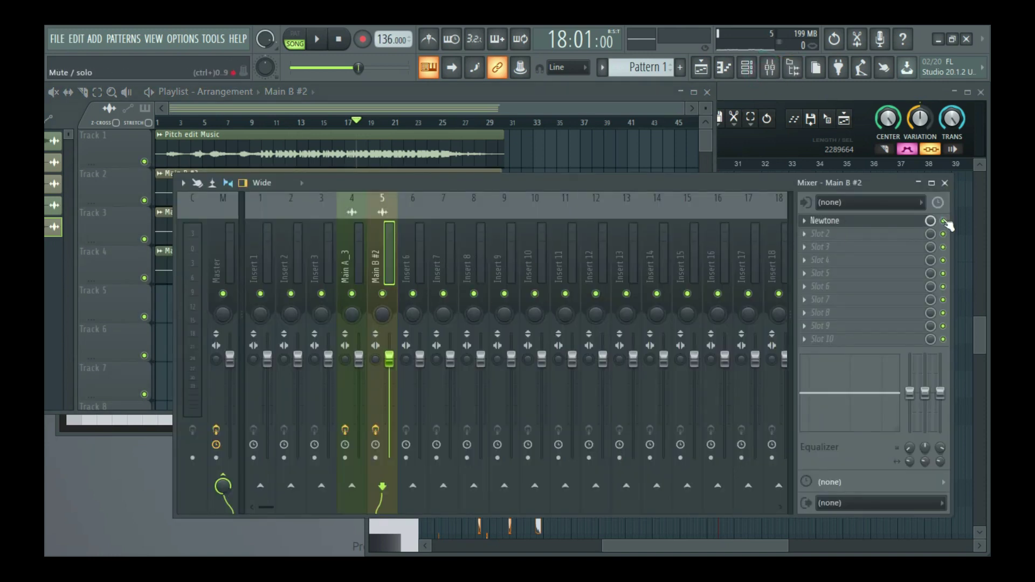
{"action": "left_click", "coordinate": [944, 183]}
{"action": "left_click", "coordinate": [980, 92]}
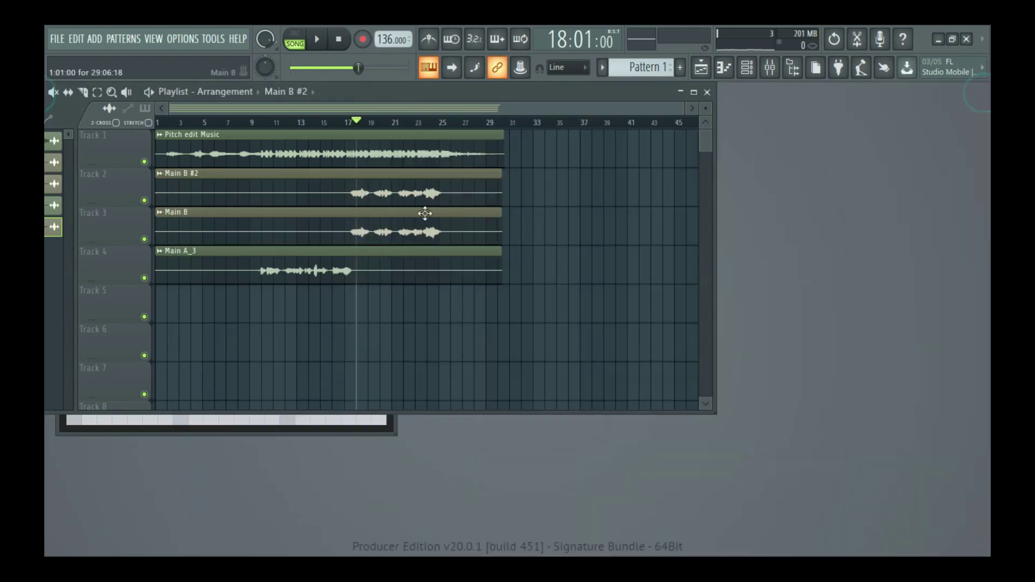
- Replace the original Main B clip on Track 3 with Main B #2 and play the arrangement from around bars 9, 17 and 21
{"action": "right_click", "coordinate": [188, 228]}
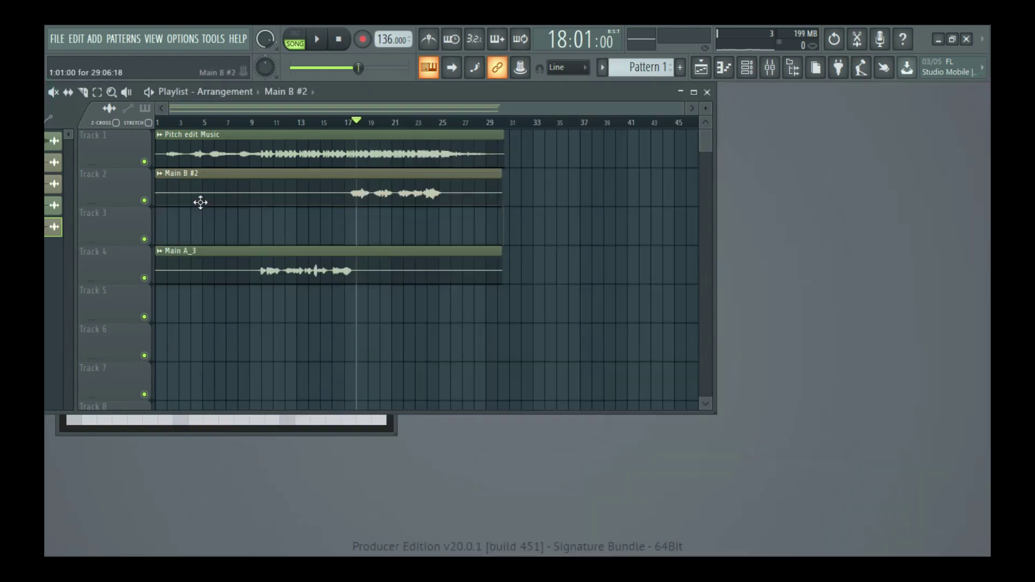
{"action": "left_click_drag", "start_coordinate": [200, 188], "coordinate": [189, 238]}
{"action": "left_click", "coordinate": [251, 120]}
{"action": "key", "text": "space"}
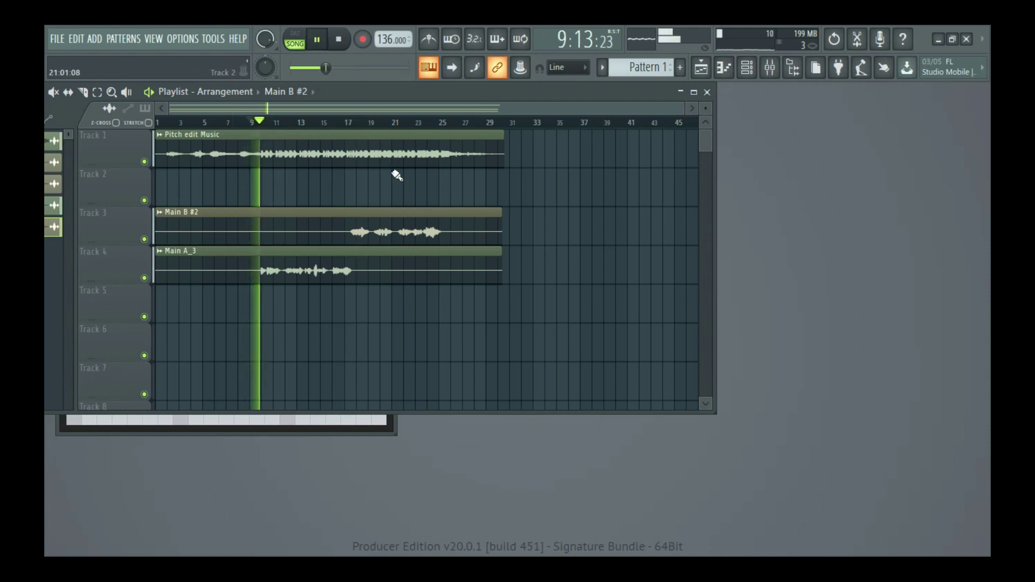
{"action": "left_click", "coordinate": [351, 122]}
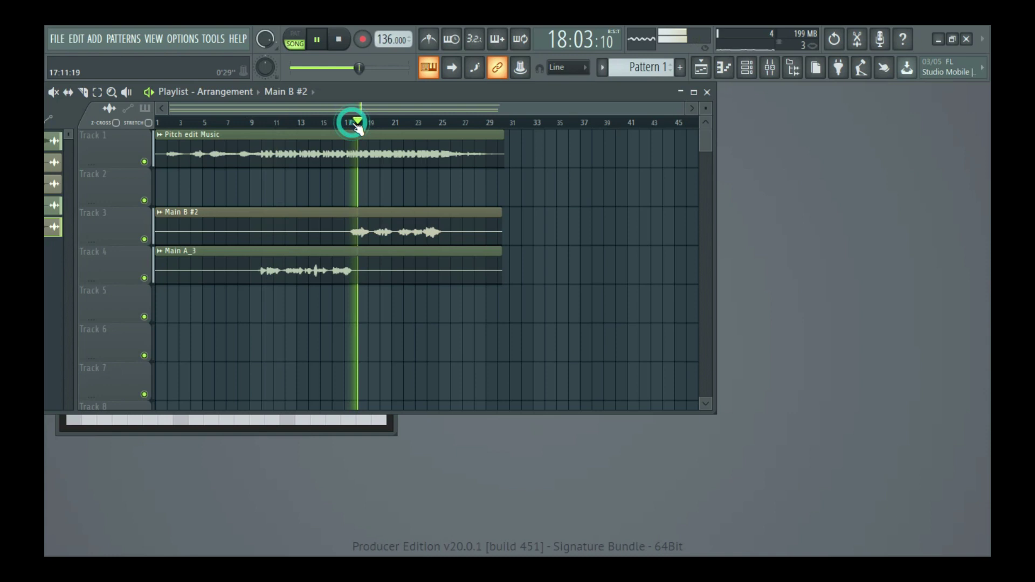
{"action": "left_click", "coordinate": [396, 123]}
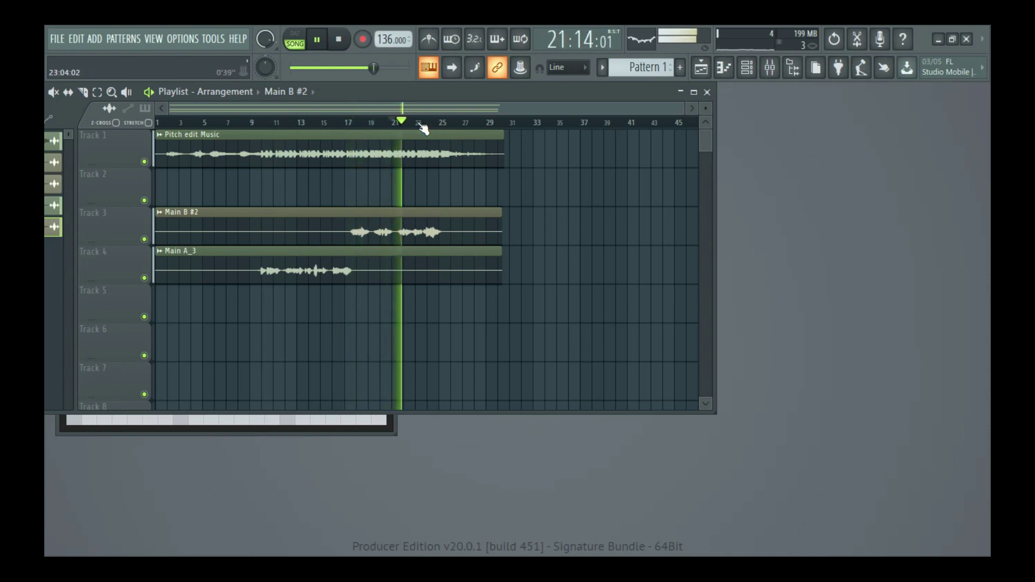
- Close the channel rack and FL Keys, reposition the playlist window in the cleared workspace, and stop playback
{"action": "left_click_drag", "start_coordinate": [490, 89], "coordinate": [715, 200]}
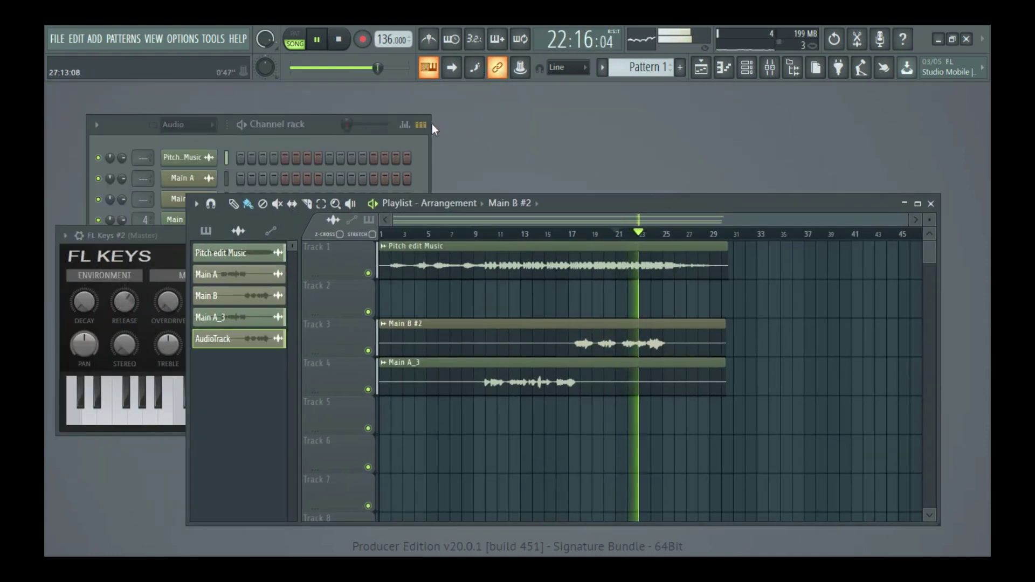
{"action": "key", "text": "F6"}
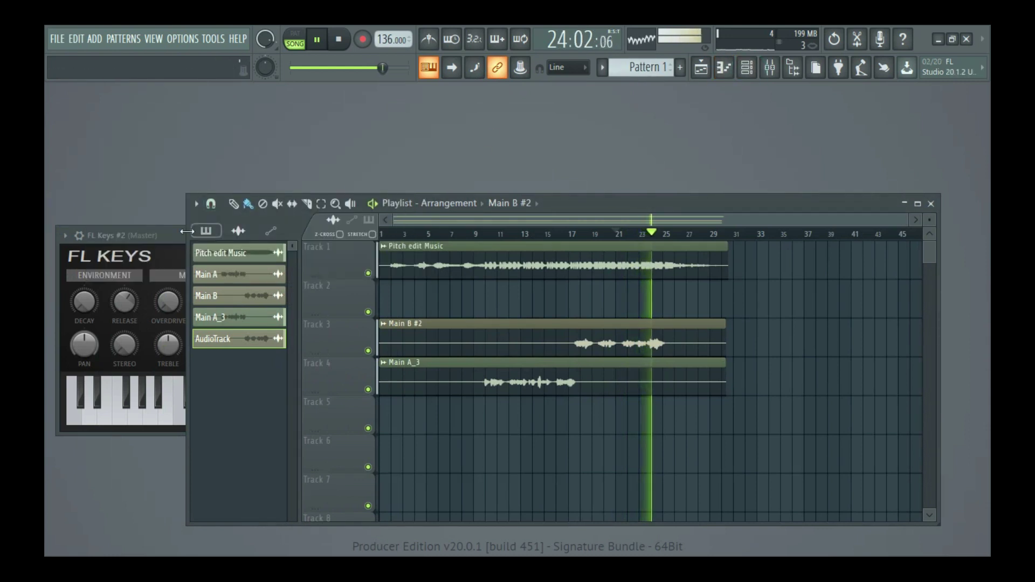
{"action": "left_click", "coordinate": [171, 232]}
{"action": "left_click", "coordinate": [387, 235]}
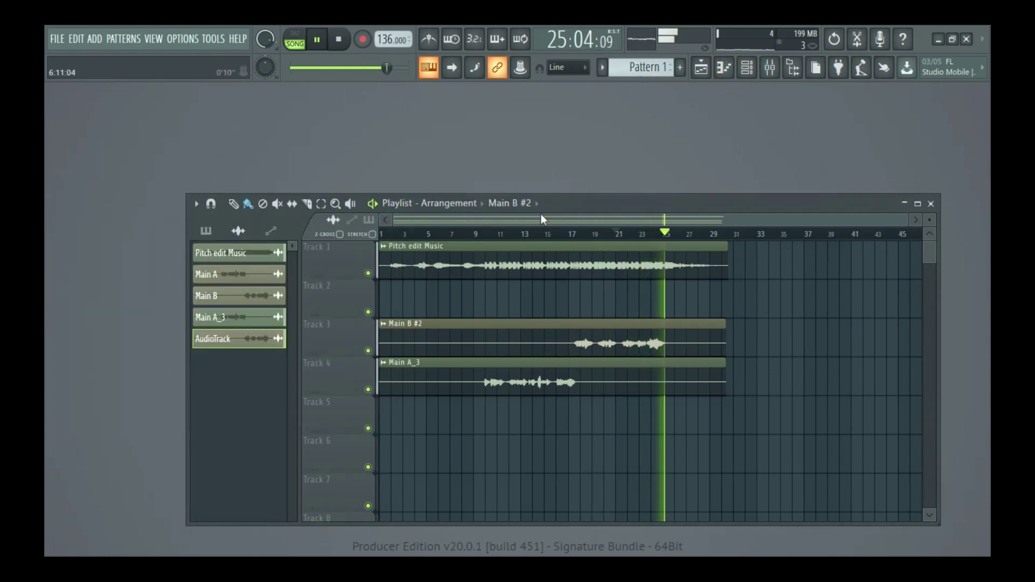
{"action": "left_click_drag", "start_coordinate": [593, 200], "coordinate": [531, 140]}
{"action": "key", "text": "space"}
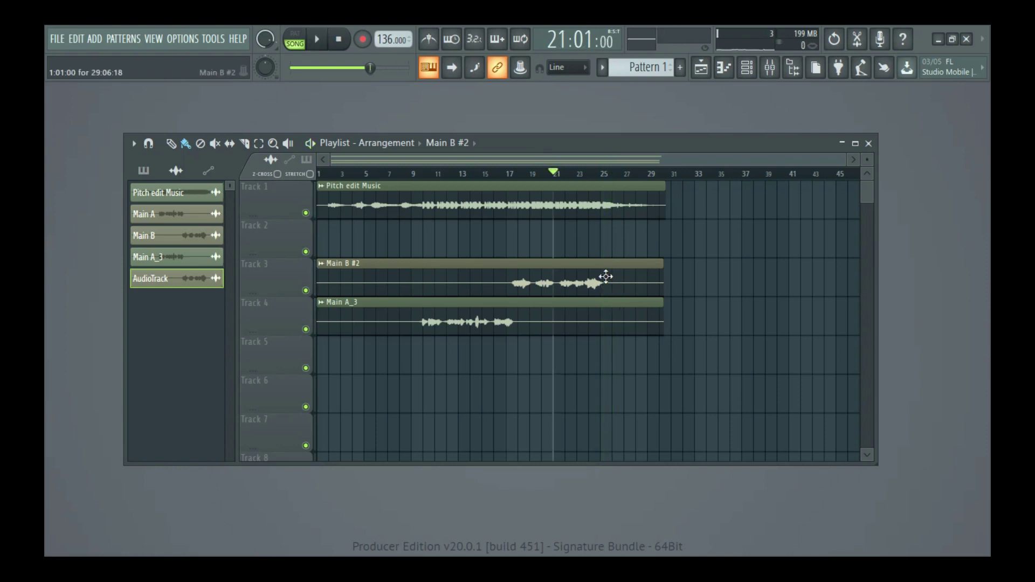
- Solo Track 3 with the corrected Main B #2 clip and select the timeline range from bar 1 to bar 31
{"action": "left_click", "coordinate": [305, 291], "text": "ctrl"}
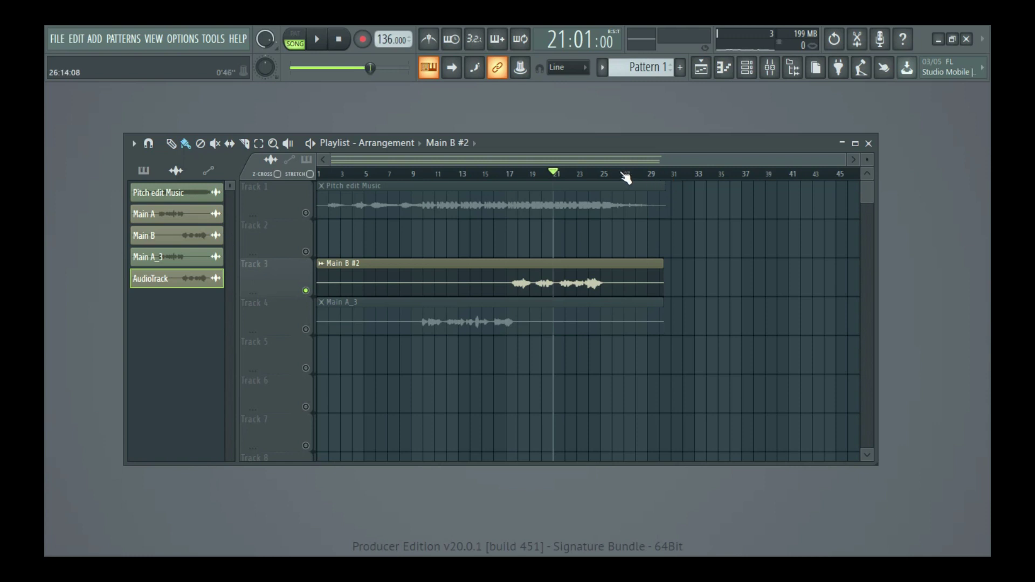
{"action": "left_click_drag", "start_coordinate": [529, 175], "coordinate": [430, 196]}
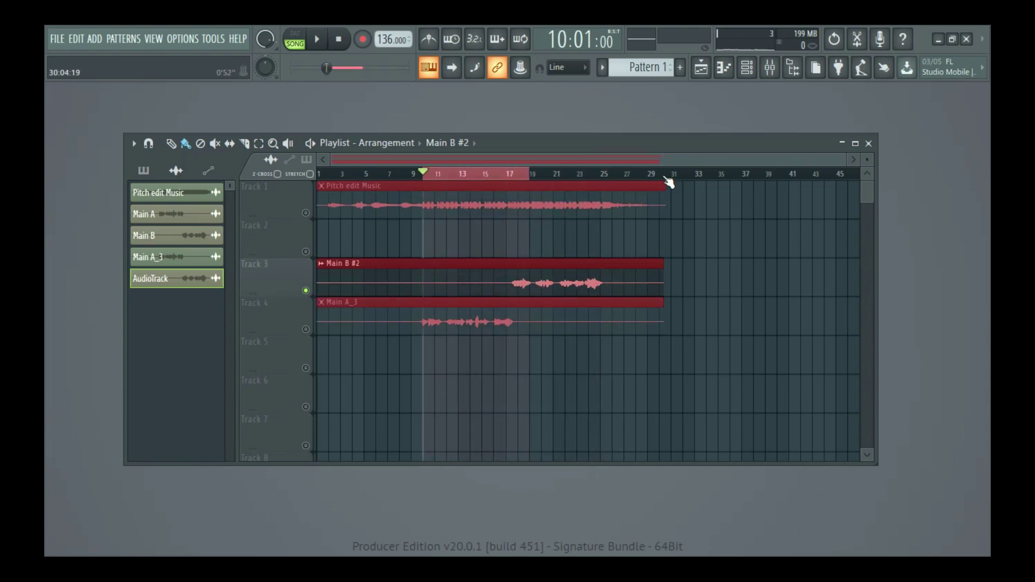
{"action": "left_click_drag", "start_coordinate": [674, 179], "coordinate": [650, 177]}
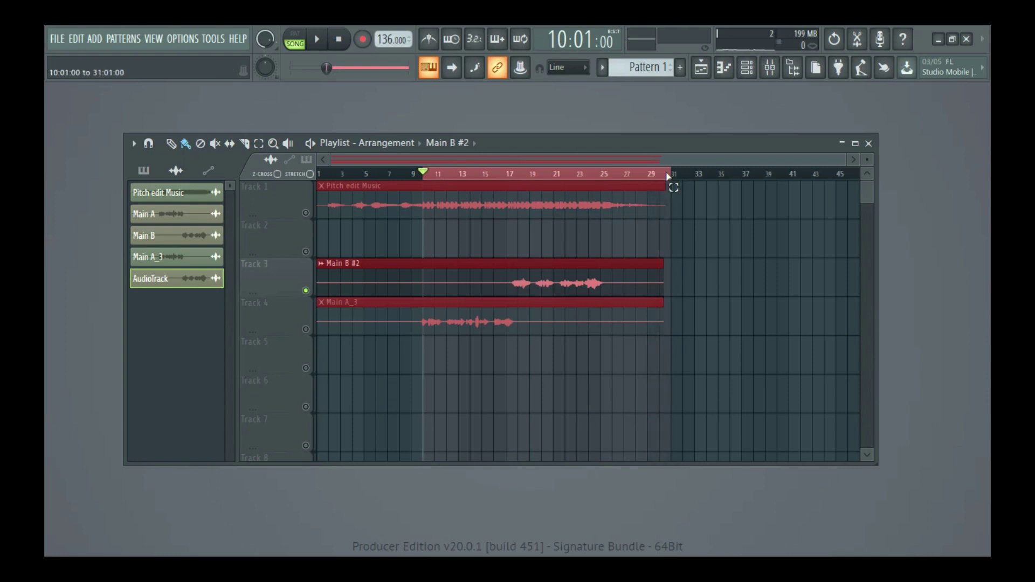
{"action": "left_click_drag", "start_coordinate": [424, 174], "coordinate": [318, 186]}
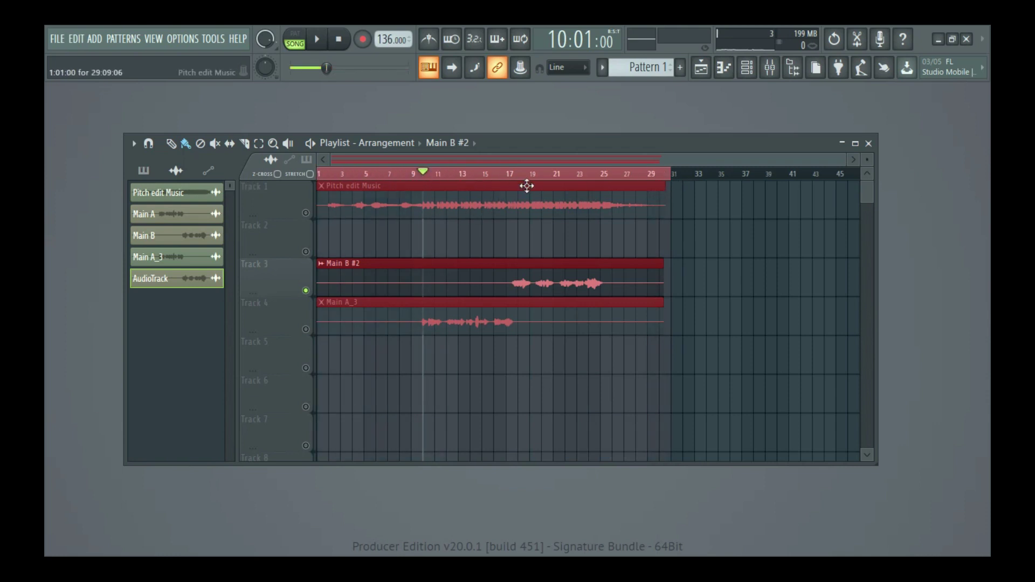
{"action": "left_click_drag", "start_coordinate": [635, 182], "coordinate": [666, 175]}
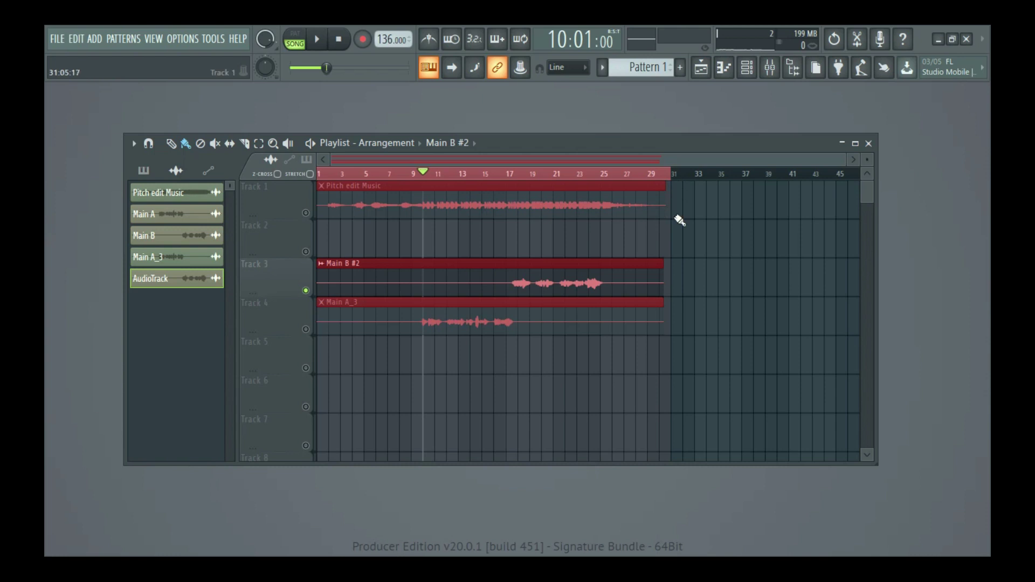
- Play the soloed Main B #2 vocal from bars 17 and 21, and return the playhead to bar 17
{"action": "left_click", "coordinate": [517, 175]}
{"action": "left_click", "coordinate": [508, 174]}
{"action": "key", "text": "space"}
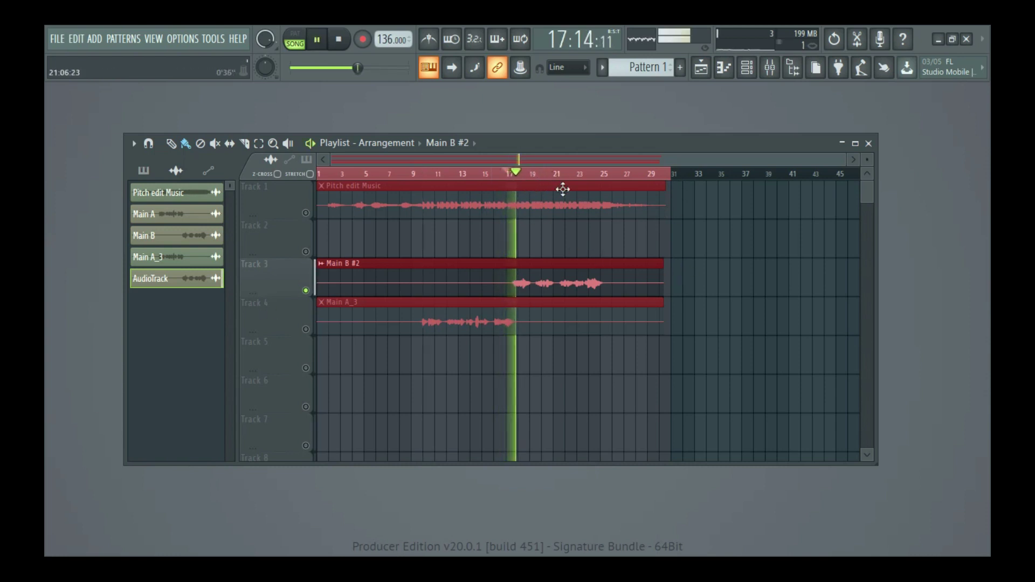
{"action": "left_click", "coordinate": [556, 173]}
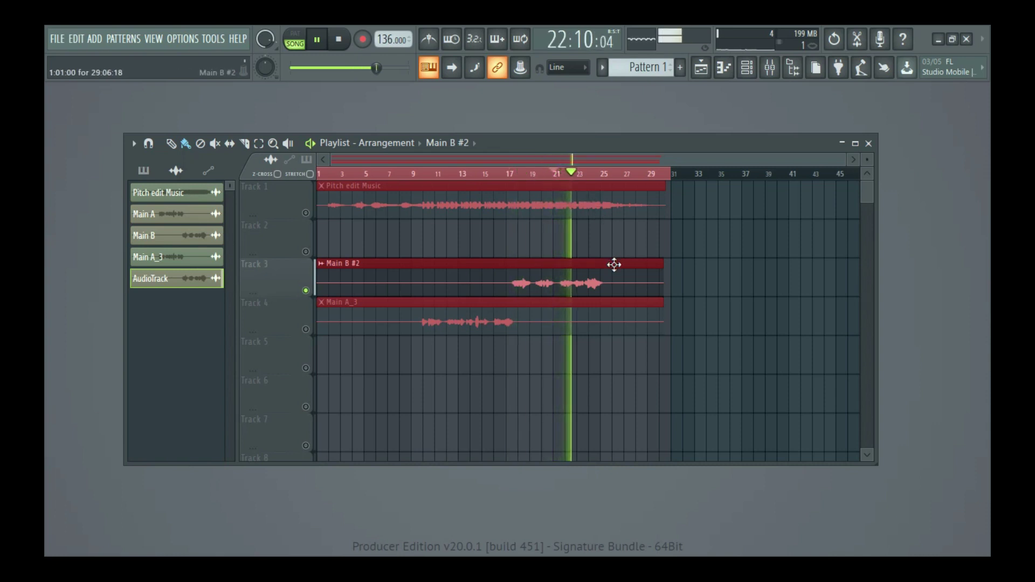
{"action": "key", "text": "space"}
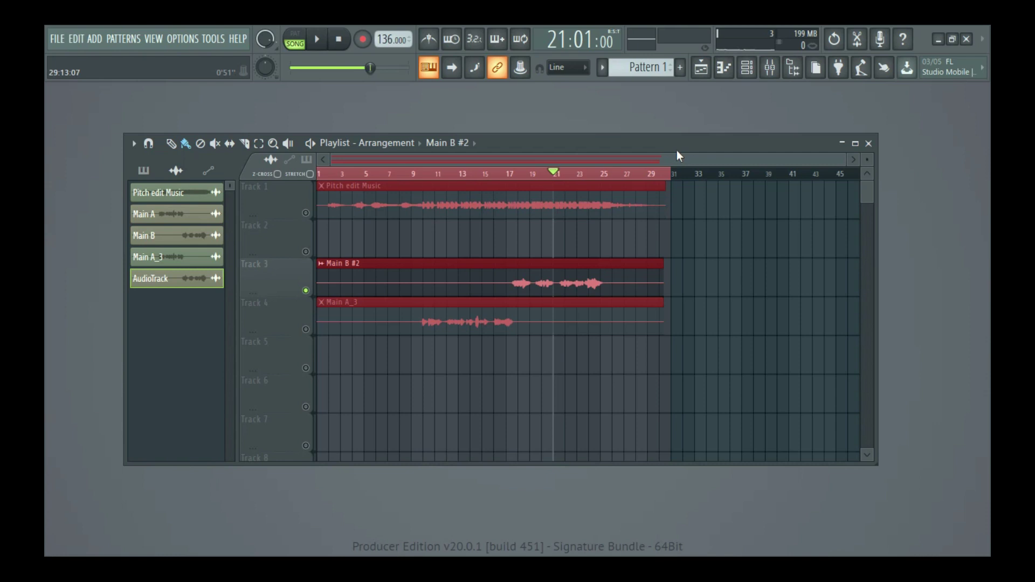
{"action": "left_click", "coordinate": [508, 173]}
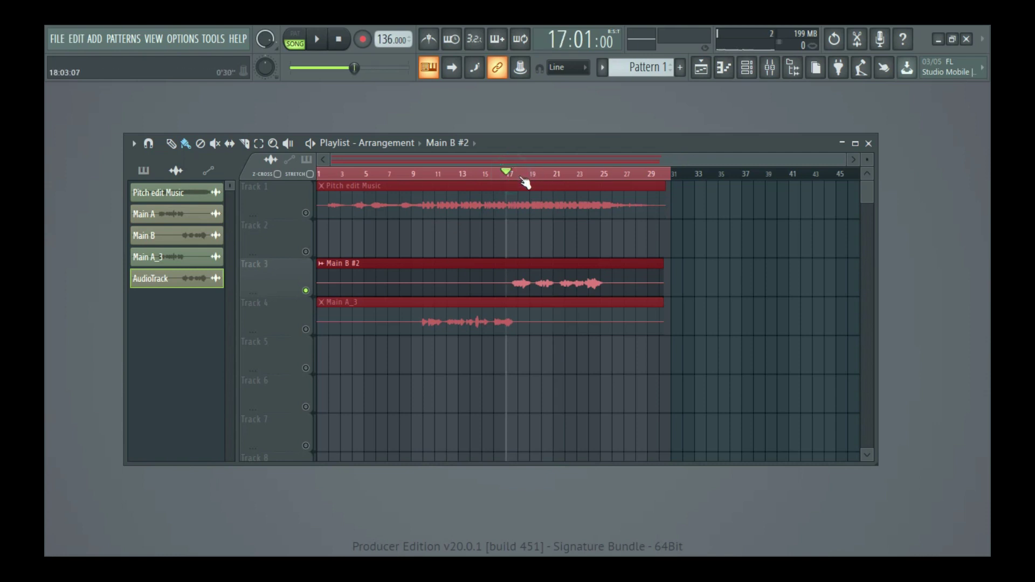
- Start a wave file export of the soloed vocal and choose USB Drive (I:) as the save location
{"action": "left_click", "coordinate": [61, 39]}
{"action": "mouse_move", "coordinate": [90, 160]}
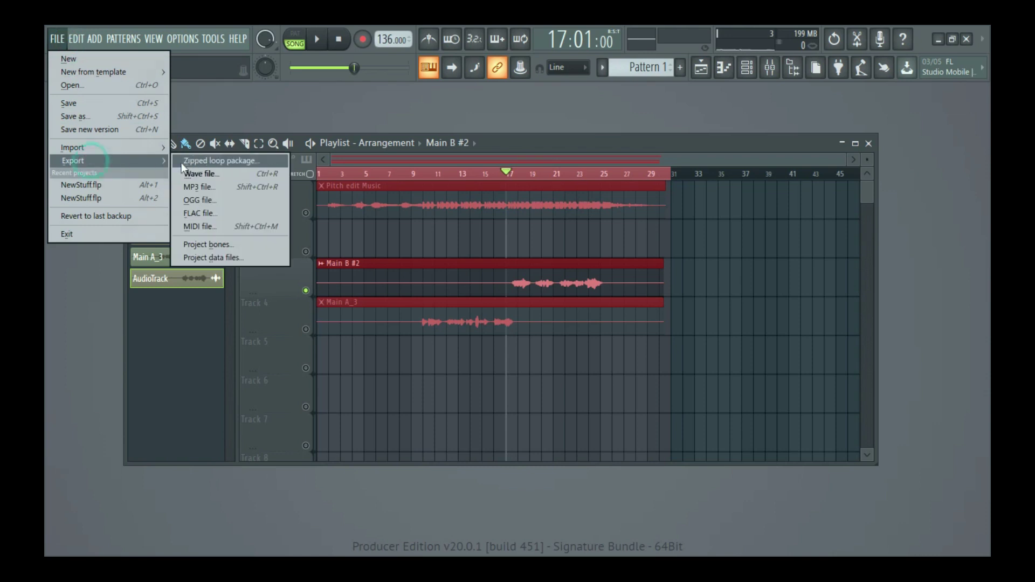
{"action": "left_click", "coordinate": [211, 173]}
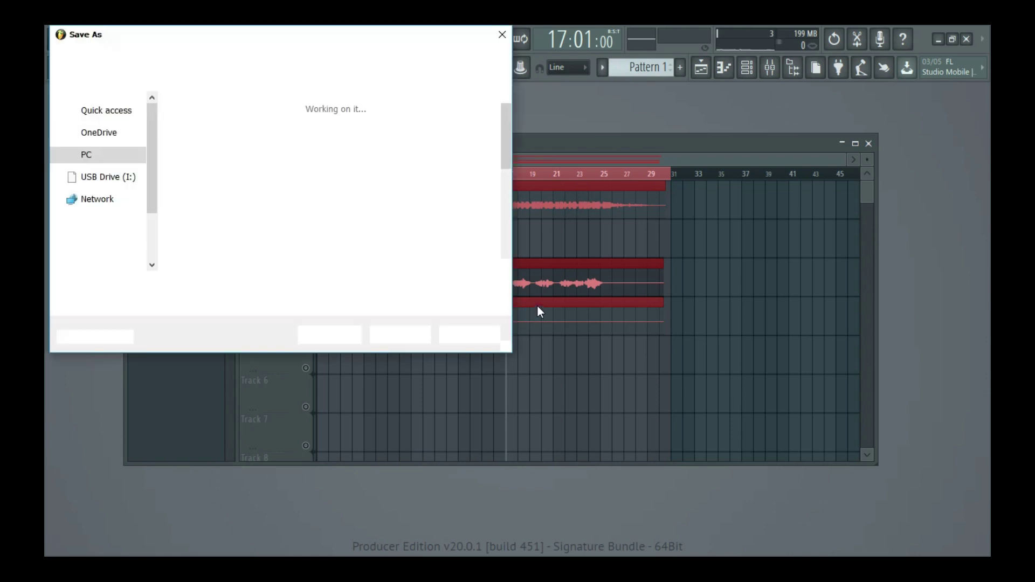
{"action": "scroll", "coordinate": [402, 209], "scroll_direction": "down", "scroll_amount": 5}
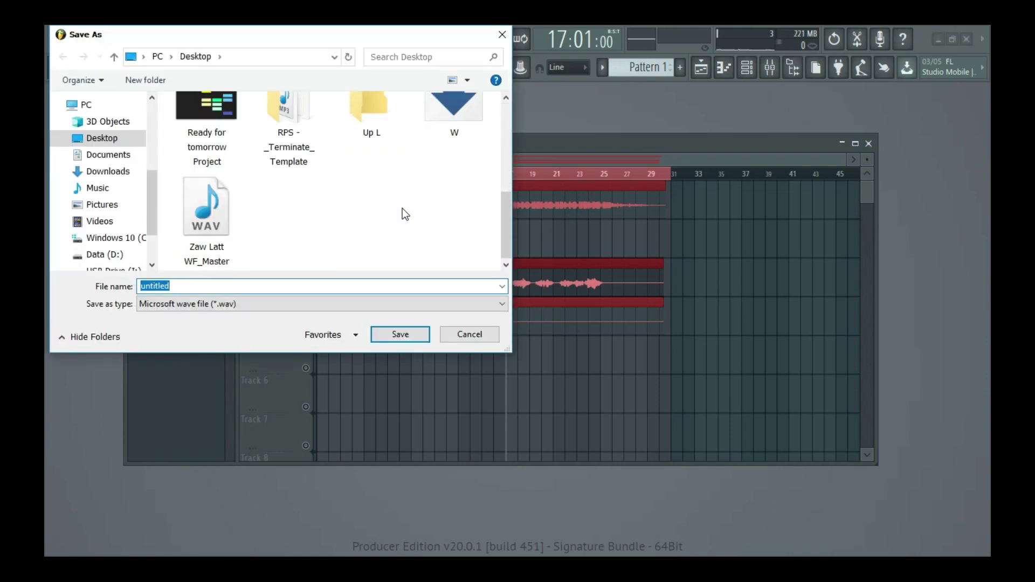
{"action": "scroll", "coordinate": [400, 205], "scroll_direction": "up", "scroll_amount": 4}
{"action": "scroll", "coordinate": [400, 205], "scroll_direction": "down", "scroll_amount": 2}
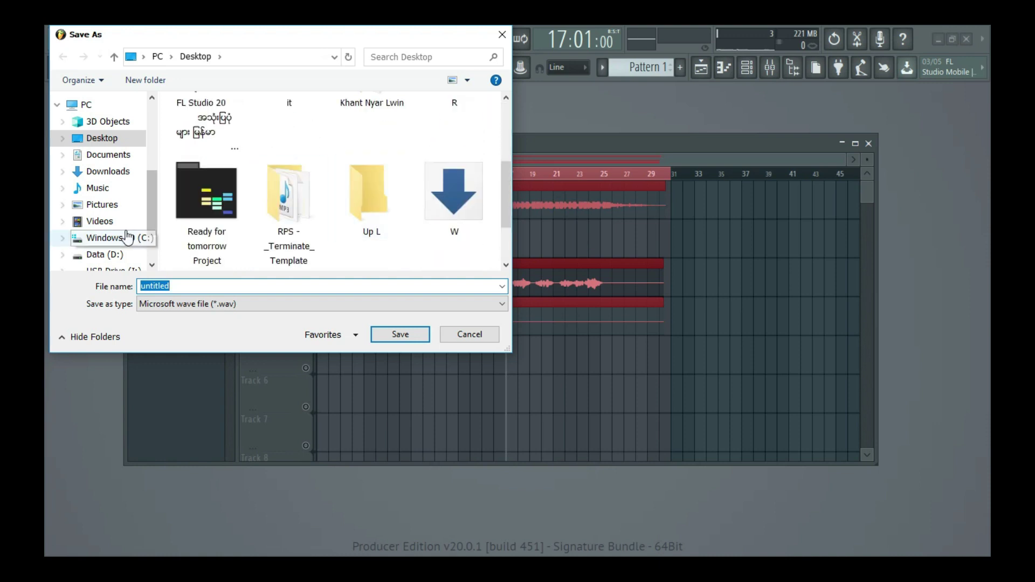
{"action": "scroll", "coordinate": [119, 226], "scroll_direction": "down", "scroll_amount": 2}
{"action": "left_click", "coordinate": [110, 201]}
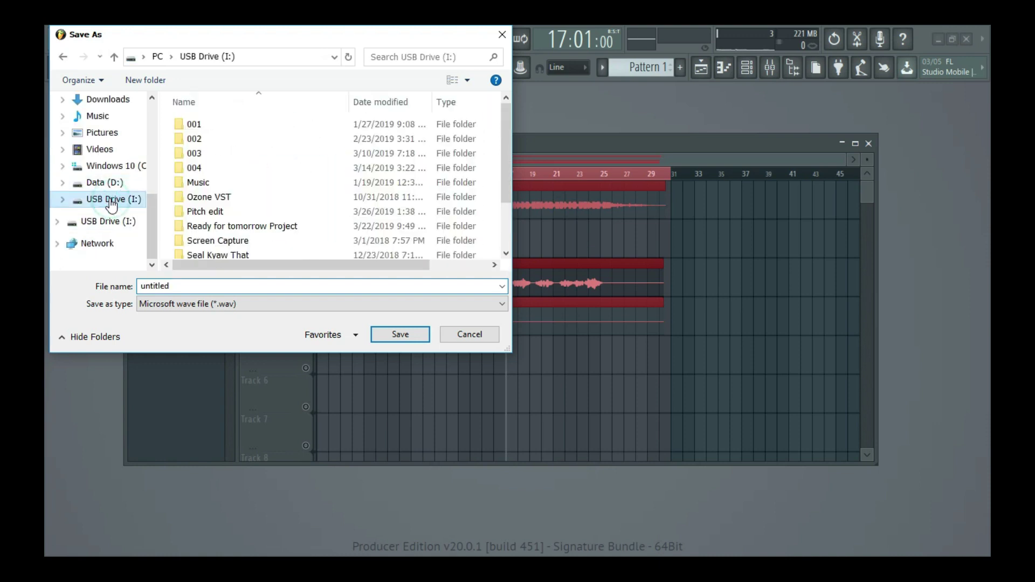
- Open the Pitch edit folder on the USB drive as the export's save location
{"action": "scroll", "coordinate": [247, 186], "scroll_direction": "down", "scroll_amount": 2}
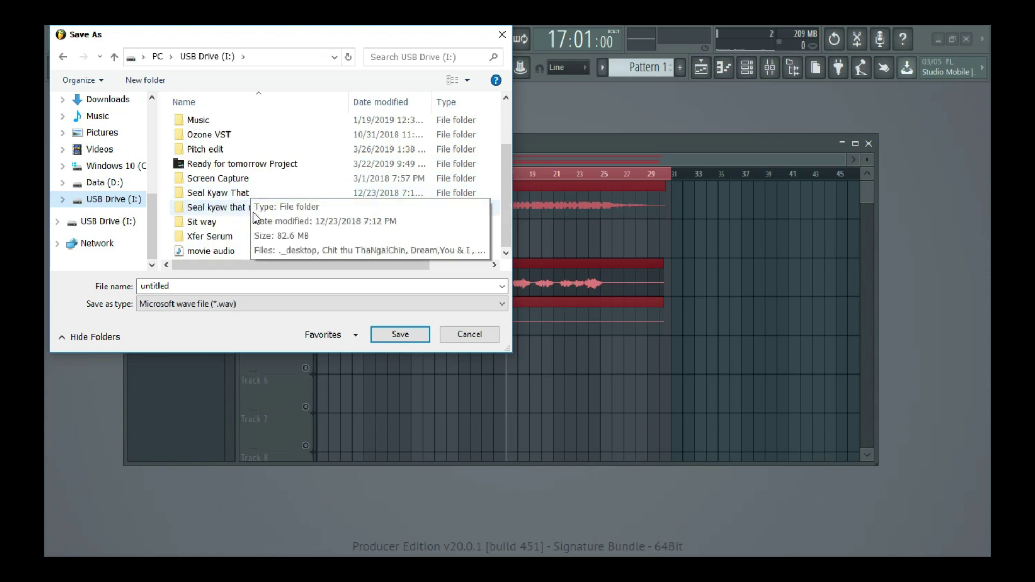
{"action": "scroll", "coordinate": [254, 212], "scroll_direction": "up", "scroll_amount": 2}
{"action": "left_click", "coordinate": [256, 211]}
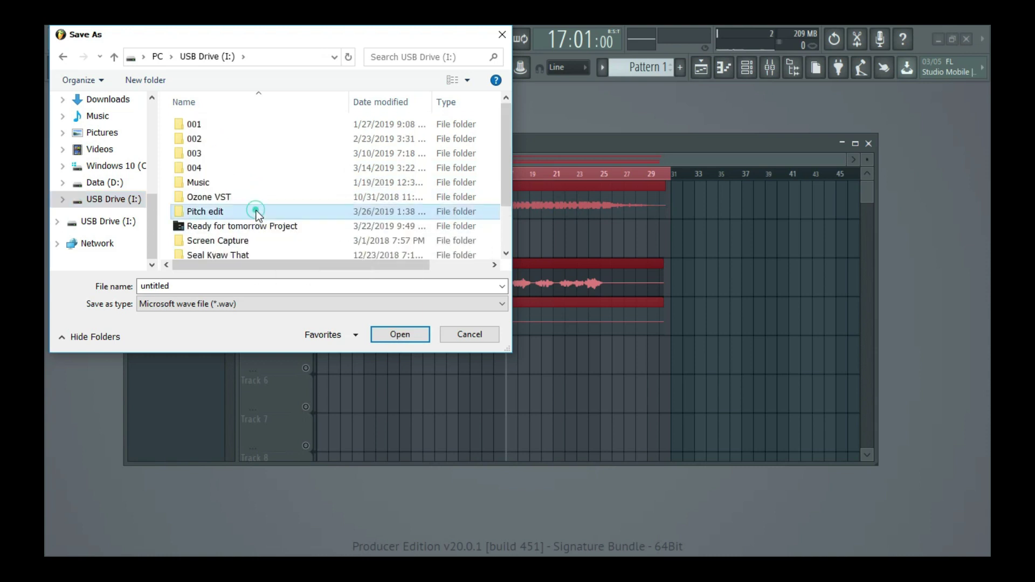
{"action": "double_click", "coordinate": [257, 211]}
- Name the wave export Main A F and render the song selection as a 16Bit int WAV
{"action": "left_click", "coordinate": [243, 123]}
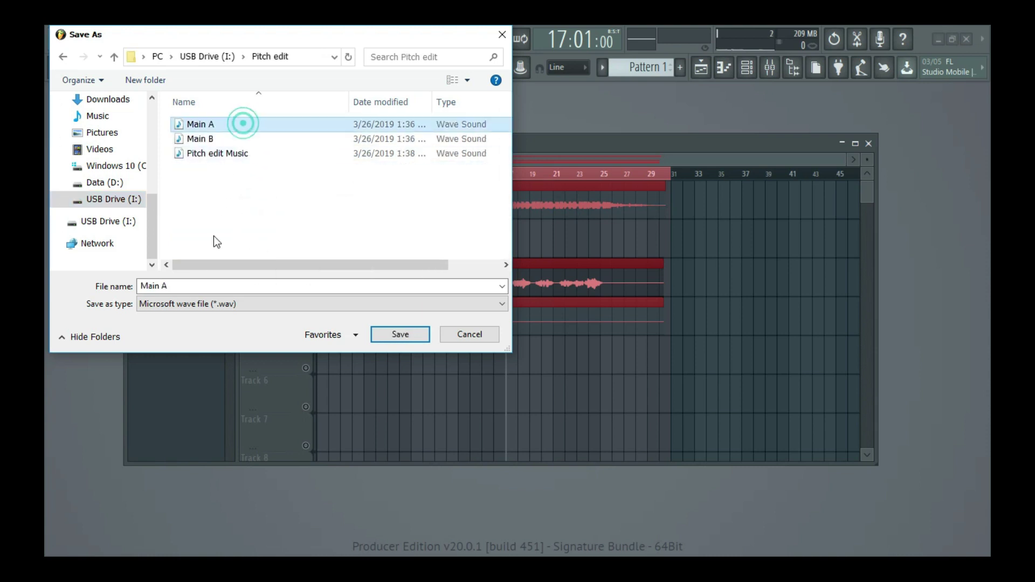
{"action": "double_click", "coordinate": [178, 286]}
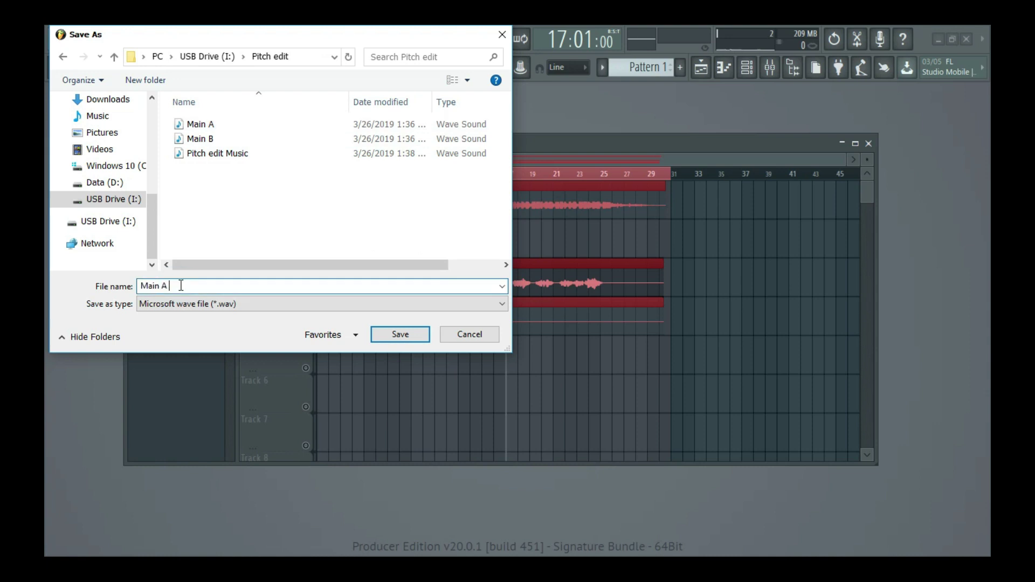
{"action": "type", "text": "F"}
{"action": "left_click", "coordinate": [397, 336]}
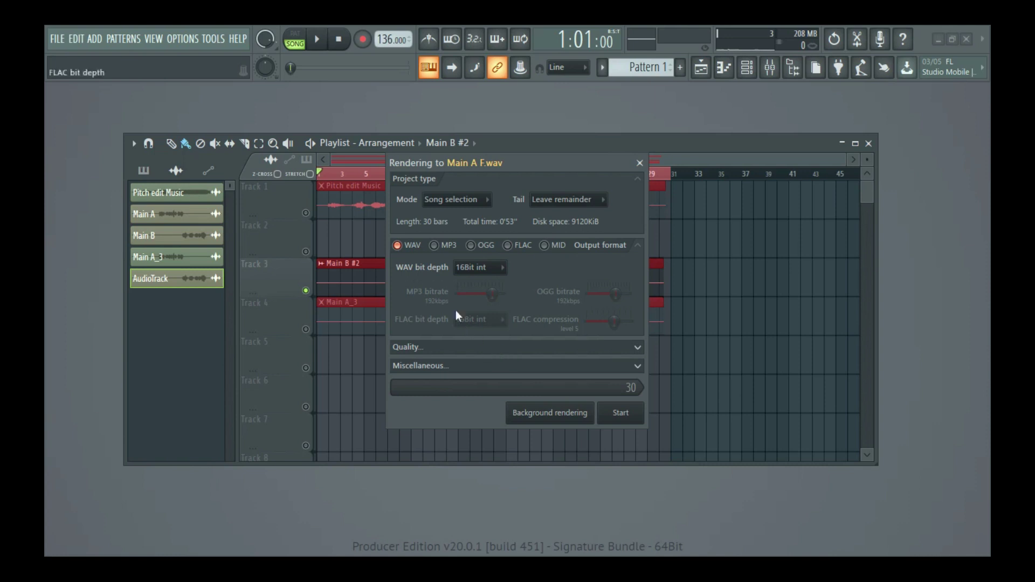
{"action": "left_click", "coordinate": [620, 413]}
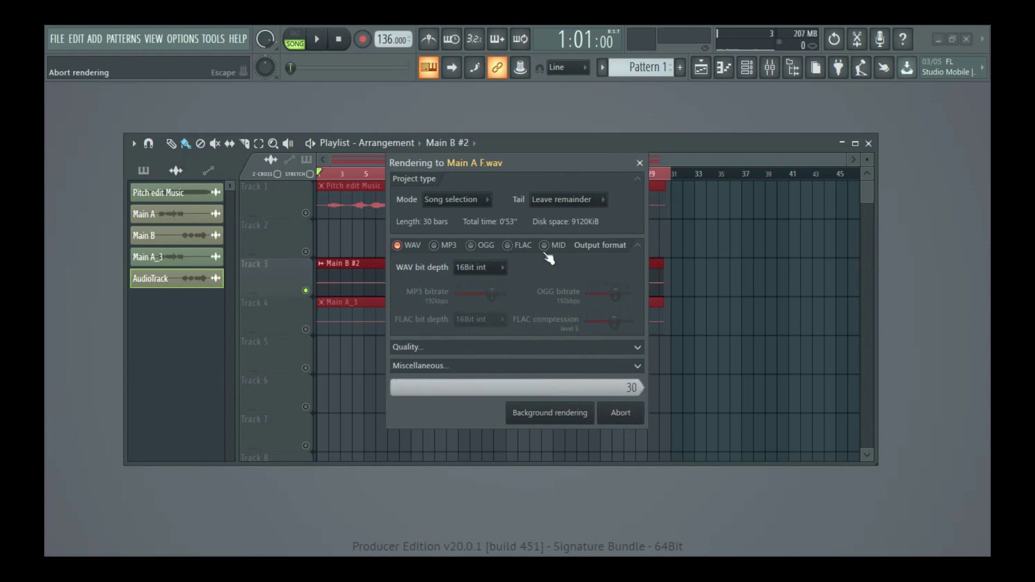
- Solo Track 4 with the Main A_3 clip and briefly play it from bar 11
{"action": "right_click", "coordinate": [306, 329]}
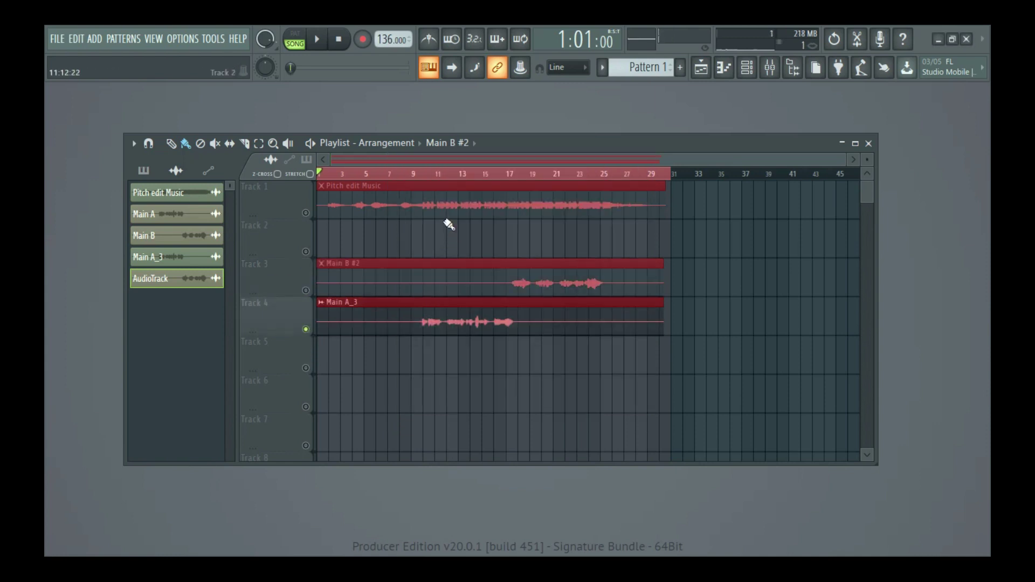
{"action": "left_click", "coordinate": [437, 176]}
{"action": "key", "text": "space"}
{"action": "key", "text": "space"}
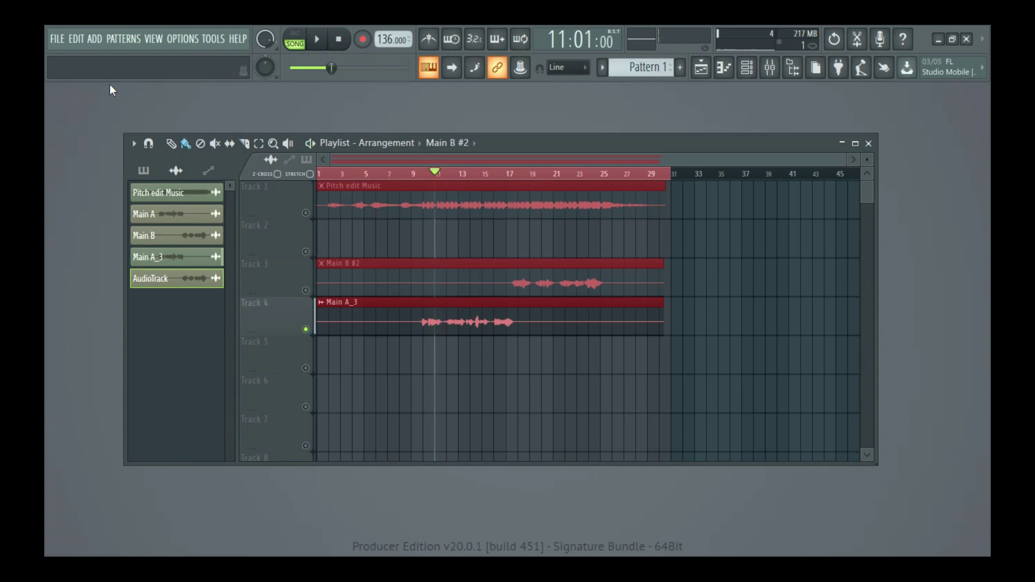
- Start a wave file export of the soloed Main A_3 vocal and choose the Pitch edit folder on USB Drive (I:)
{"action": "left_click", "coordinate": [57, 38]}
{"action": "mouse_move", "coordinate": [92, 166]}
{"action": "left_click", "coordinate": [201, 173]}
{"action": "left_click", "coordinate": [153, 203]}
{"action": "left_click_drag", "start_coordinate": [154, 293], "coordinate": [120, 222]}
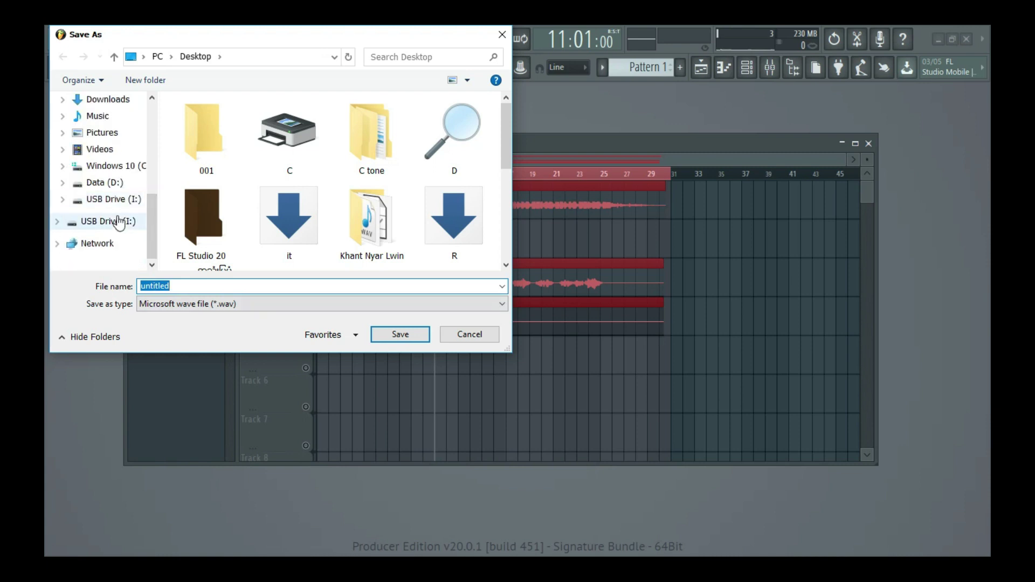
{"action": "left_click", "coordinate": [120, 221]}
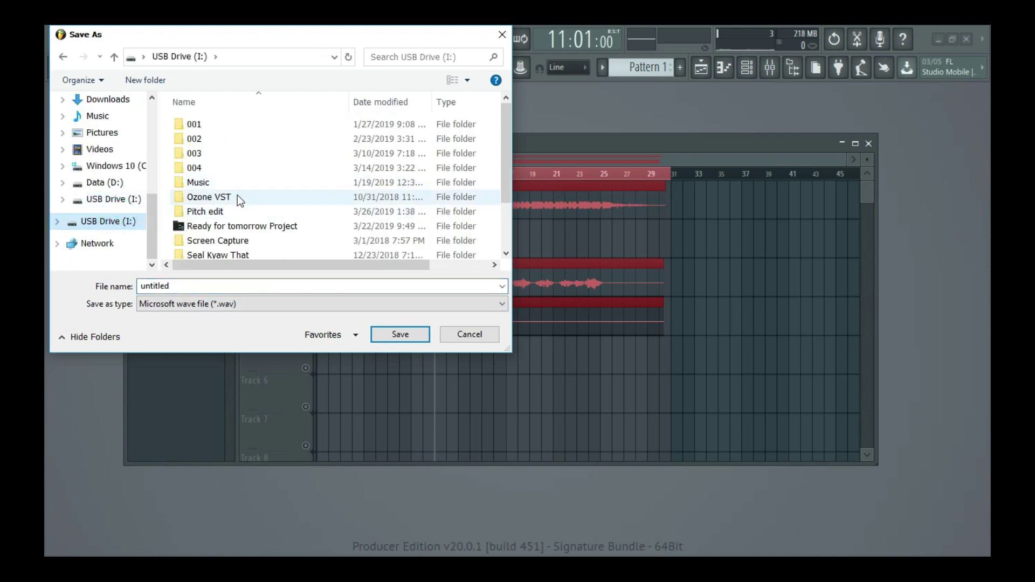
{"action": "double_click", "coordinate": [241, 215]}
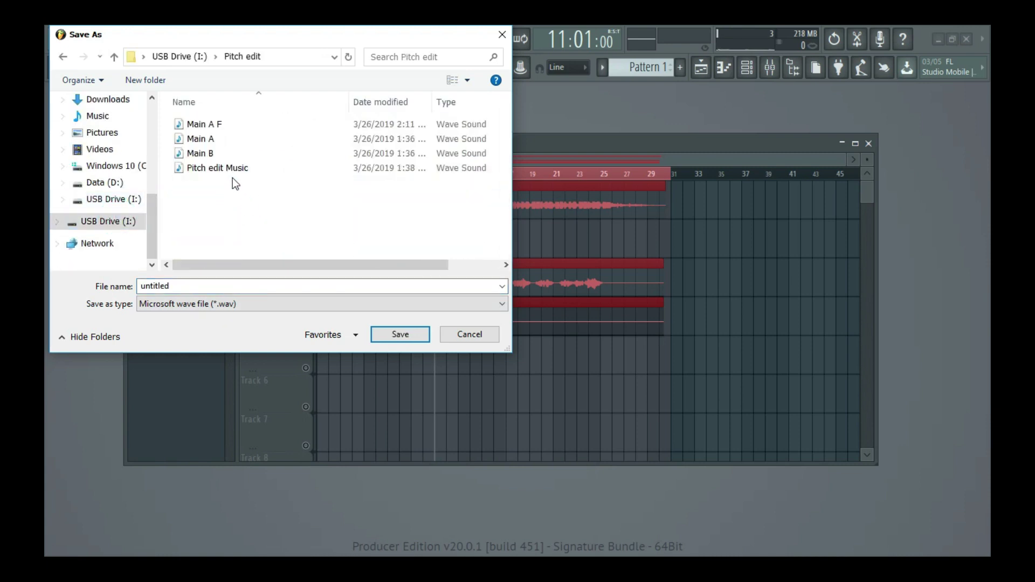
- Name the wave export Main B F, based on the existing Main B file name, and save it
{"action": "left_click", "coordinate": [244, 153]}
{"action": "left_click", "coordinate": [187, 286]}
{"action": "key", "text": "End"}
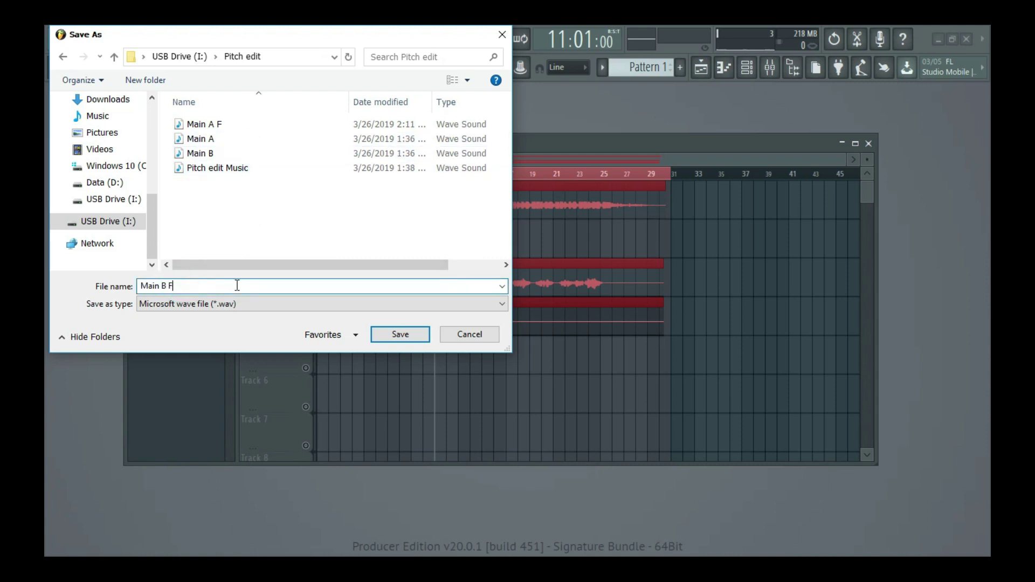
{"action": "left_click", "coordinate": [392, 340]}
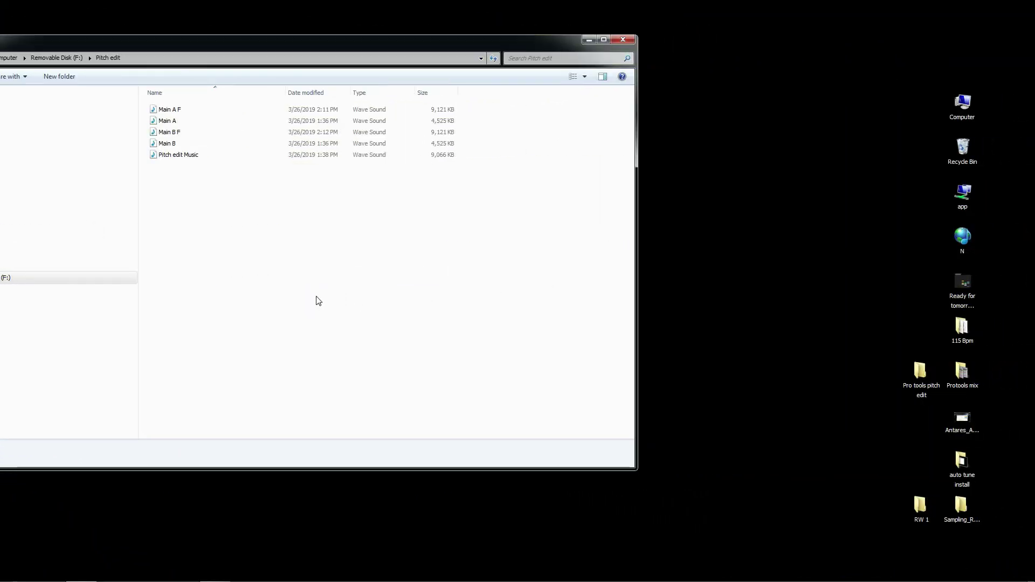
- Check the exported Main A F and Main B F files in the Pitch edit folder on the removable disk
{"action": "left_click", "coordinate": [180, 111]}
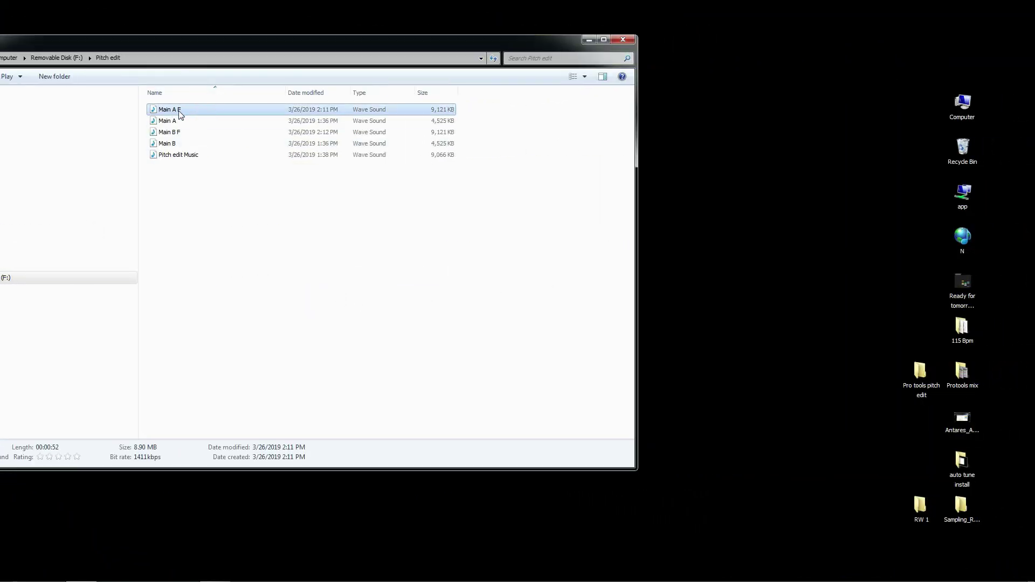
{"action": "left_click", "coordinate": [194, 132]}
{"action": "left_click", "coordinate": [207, 381]}
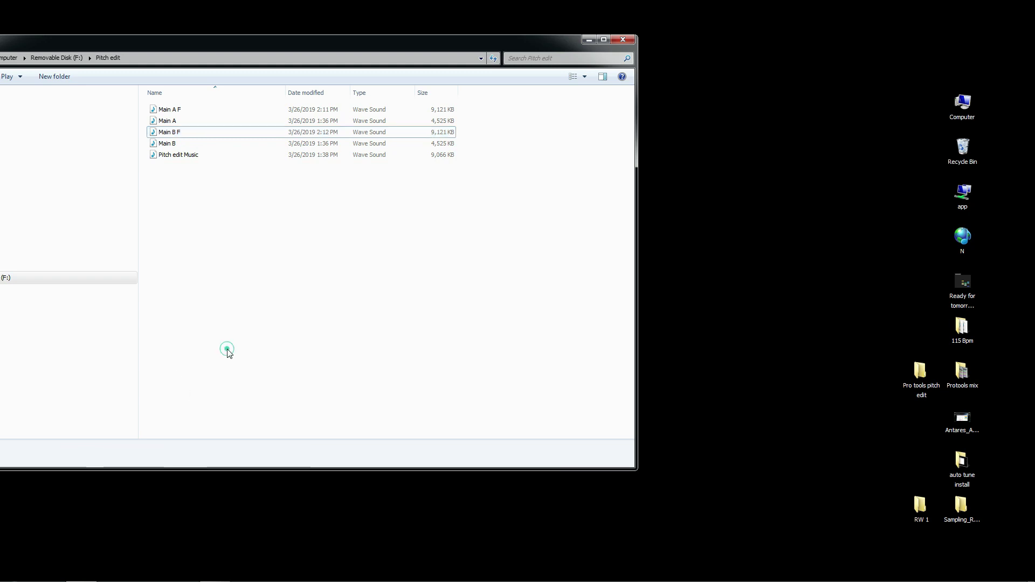
- Switch to the Pro Tools Pitch edit session and move the Main A and Main B clips to about 1:00 on the timeline
{"action": "mouse_move", "coordinate": [75, 576]}
{"action": "left_click", "coordinate": [148, 575]}
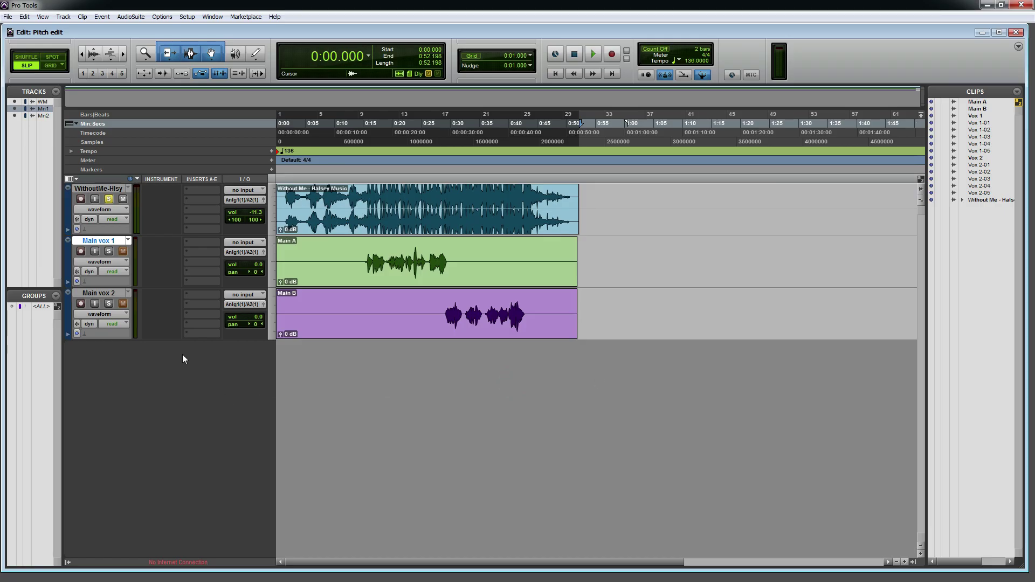
{"action": "left_click", "coordinate": [105, 293]}
{"action": "left_click", "coordinate": [620, 407]}
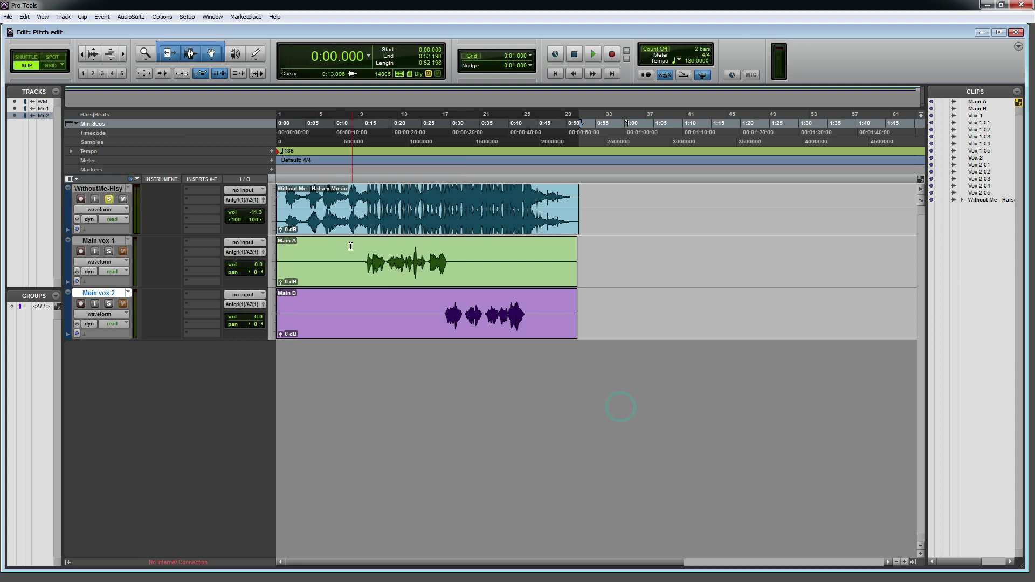
{"action": "left_click", "coordinate": [624, 251]}
{"action": "left_click_drag", "start_coordinate": [411, 282], "coordinate": [761, 269]}
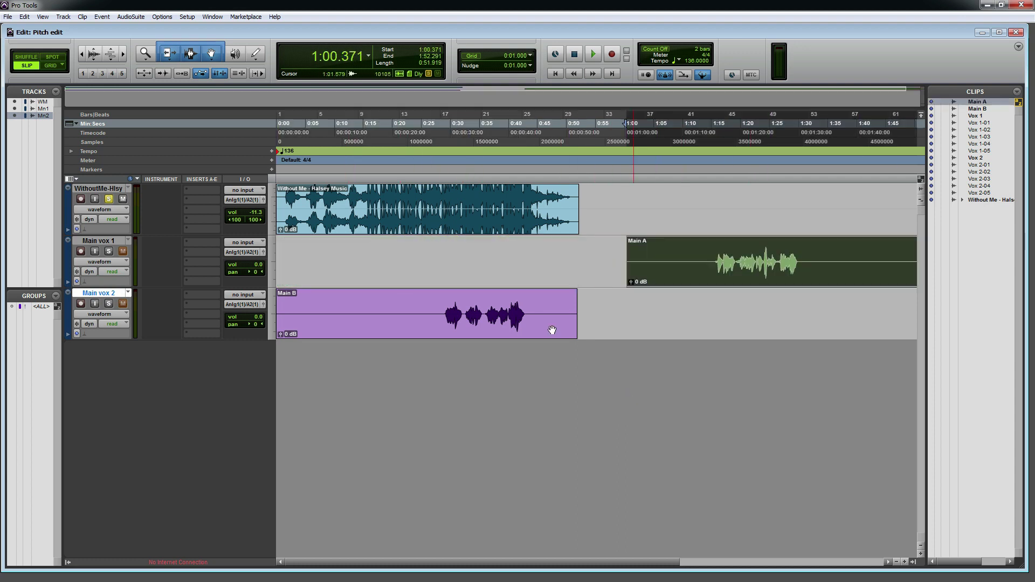
{"action": "left_click_drag", "start_coordinate": [362, 331], "coordinate": [681, 330]}
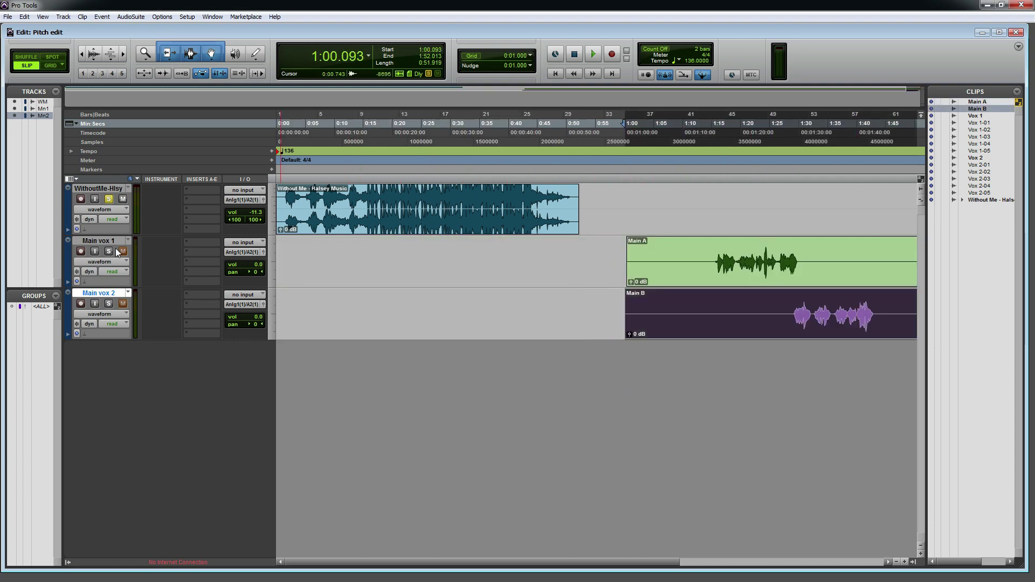
- Select the Main vox 1 track and the Without Me - Halsey Music clip, setting the edit position to the session start
{"action": "left_click", "coordinate": [108, 241]}
{"action": "right_click", "coordinate": [275, 217]}
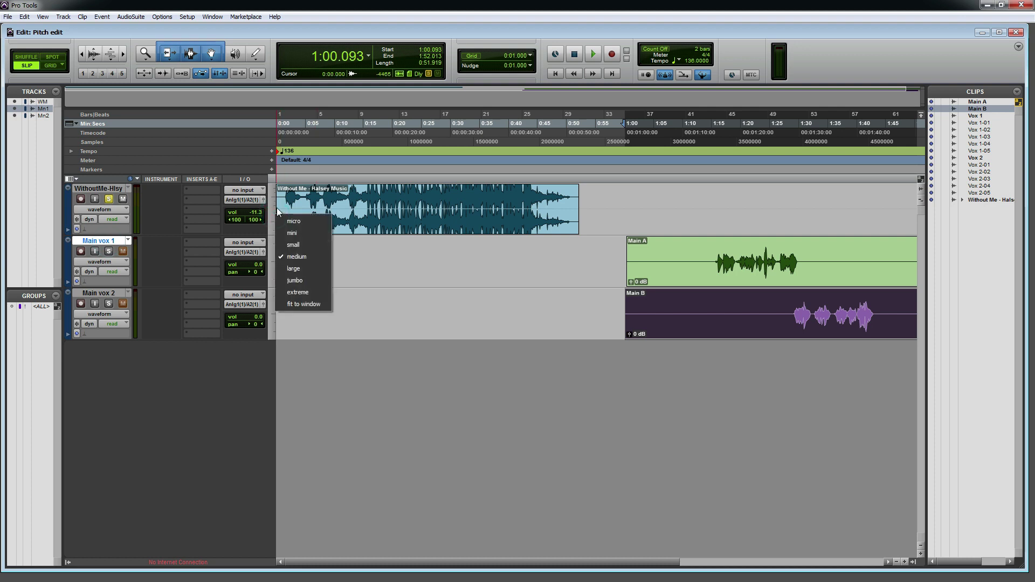
{"action": "left_click", "coordinate": [277, 203]}
{"action": "key", "text": "ctrl+z"}
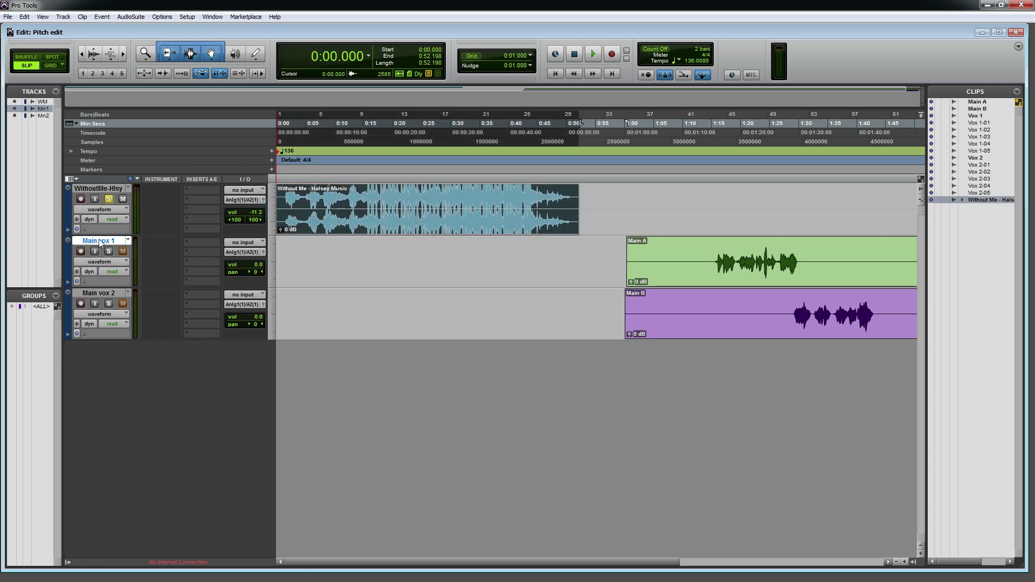
- Open the file commands of the Pitch edit session
{"action": "left_click", "coordinate": [10, 32]}
{"action": "left_click", "coordinate": [7, 17]}
{"action": "left_click", "coordinate": [7, 16]}
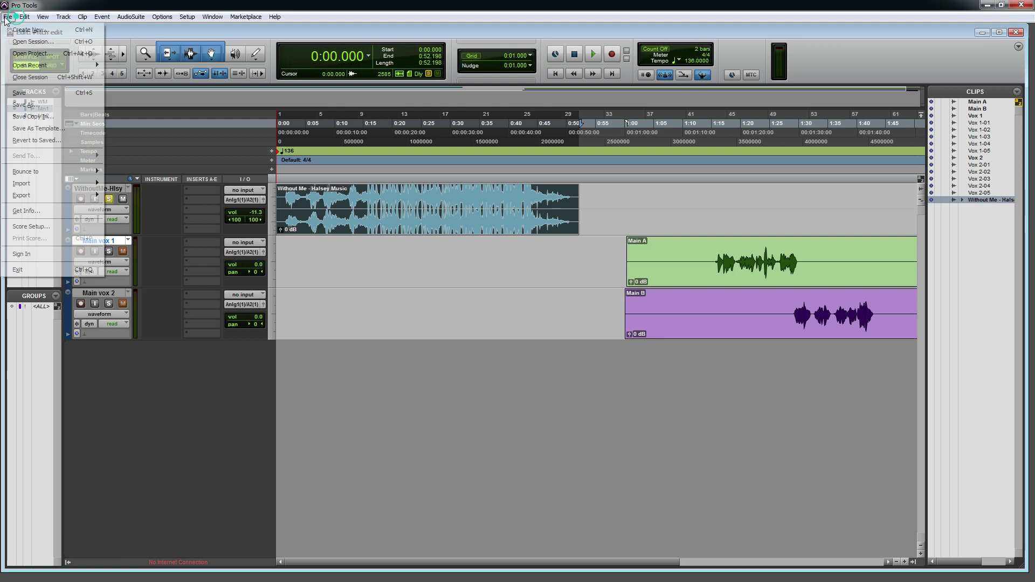